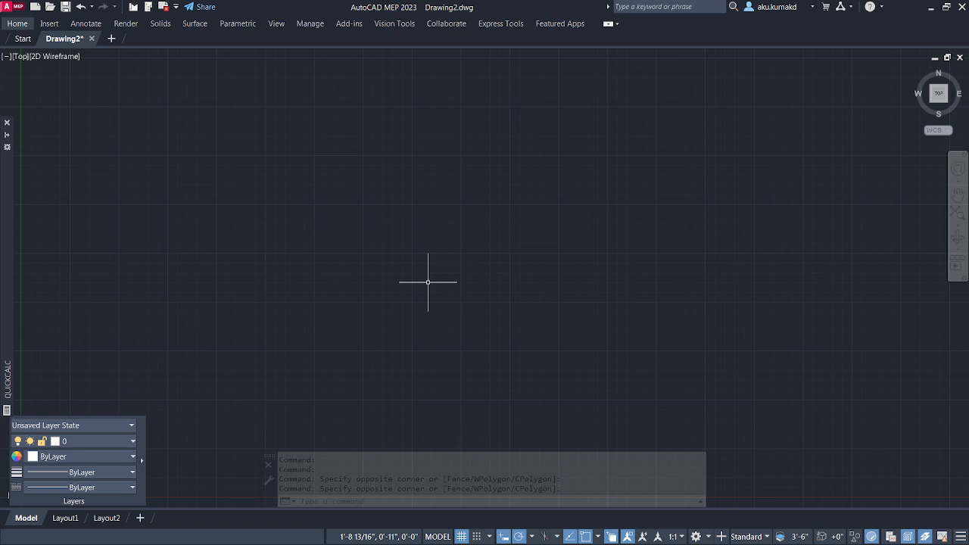
Open the Layer Properties Manager with LAYERPALETTE and place it over the middle of the drawing area
{"action": "type", "text": "LA"}
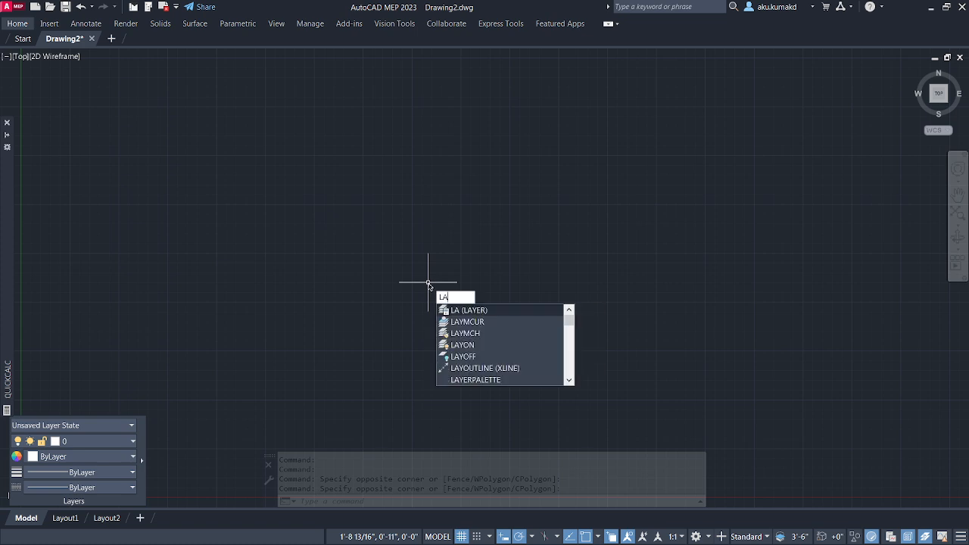
{"action": "type", "text": "yER"}
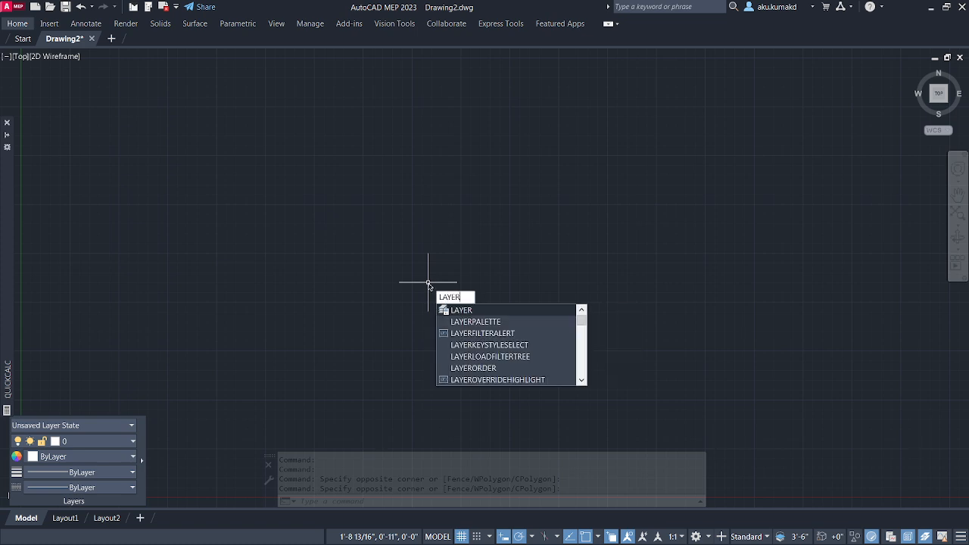
{"action": "type", "text": "P"}
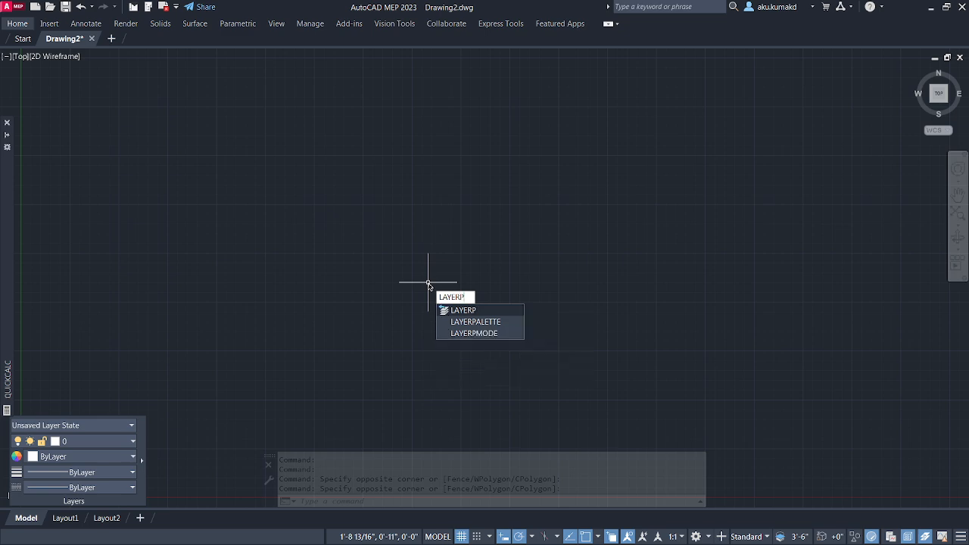
{"action": "type", "text": "ALETTE"}
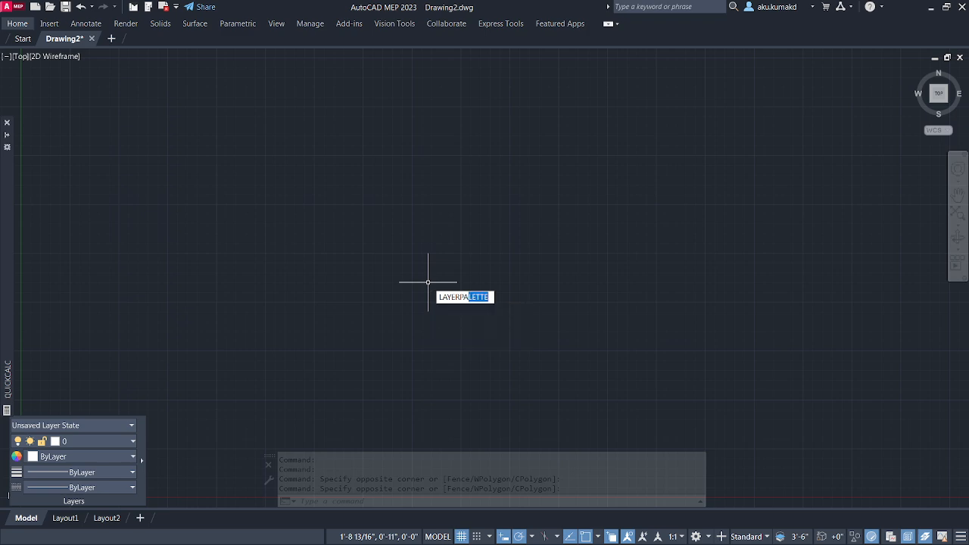
{"action": "key", "text": "Return"}
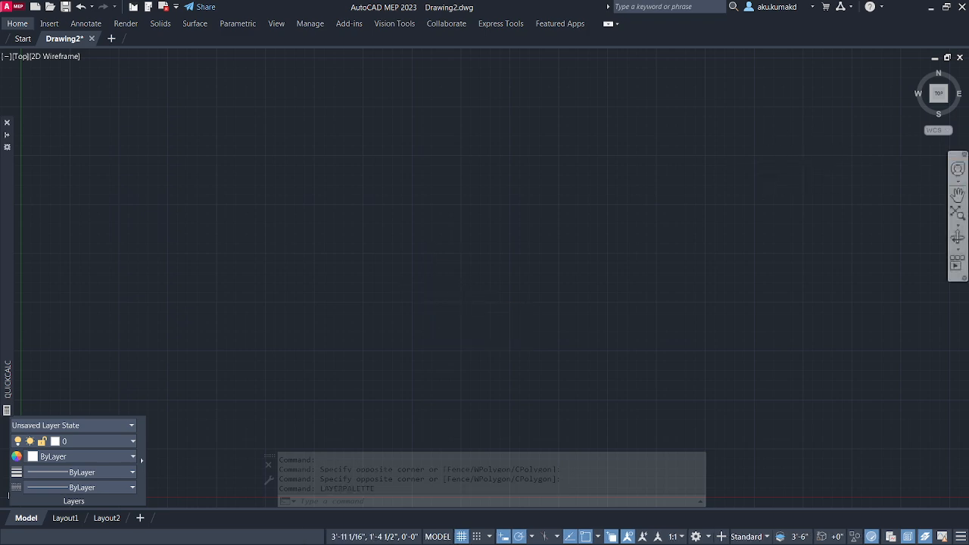
{"action": "left_click_drag", "start_coordinate": [908, 219], "coordinate": [266, 251]}
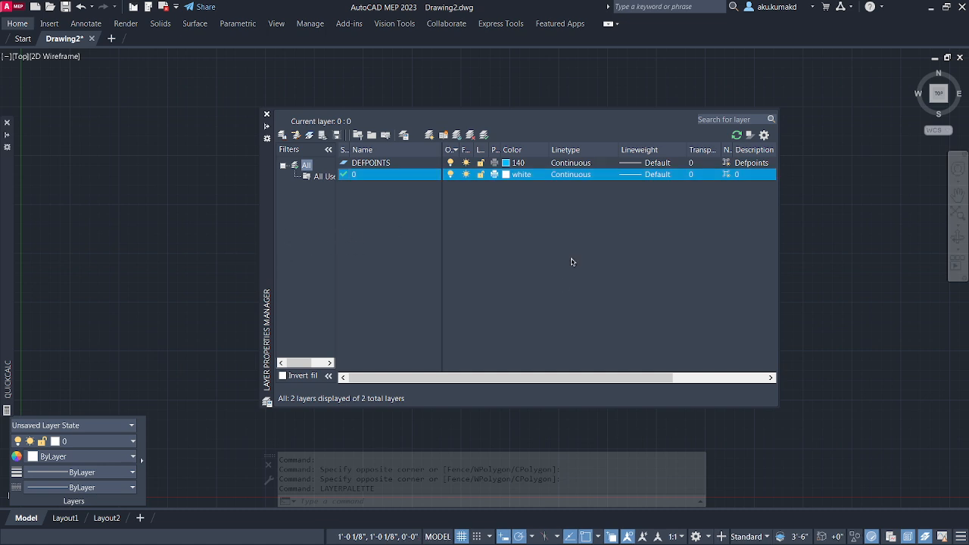
Examine the two existing layers, 0 and DEFPOINTS, in the layer list
{"action": "left_click", "coordinate": [391, 176]}
{"action": "left_click", "coordinate": [382, 164]}
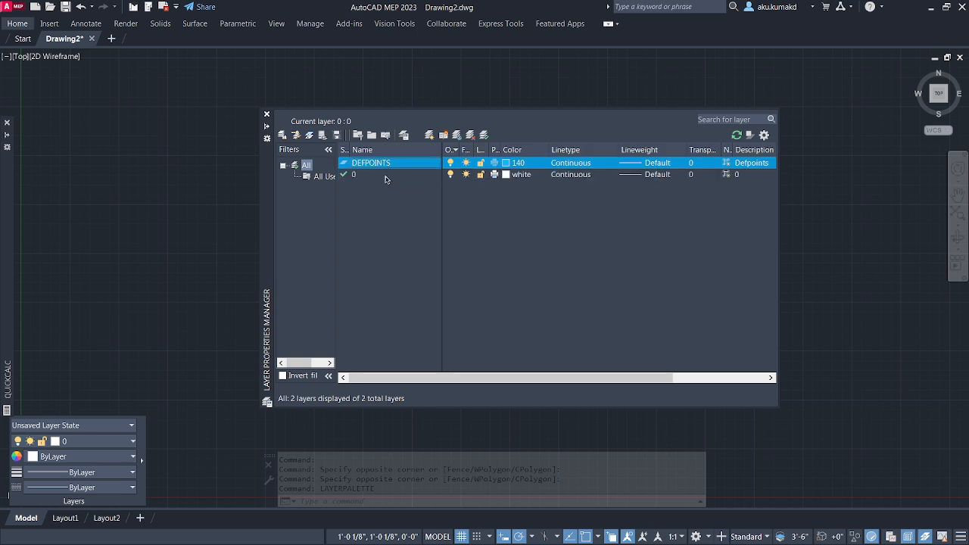
{"action": "left_click", "coordinate": [385, 175]}
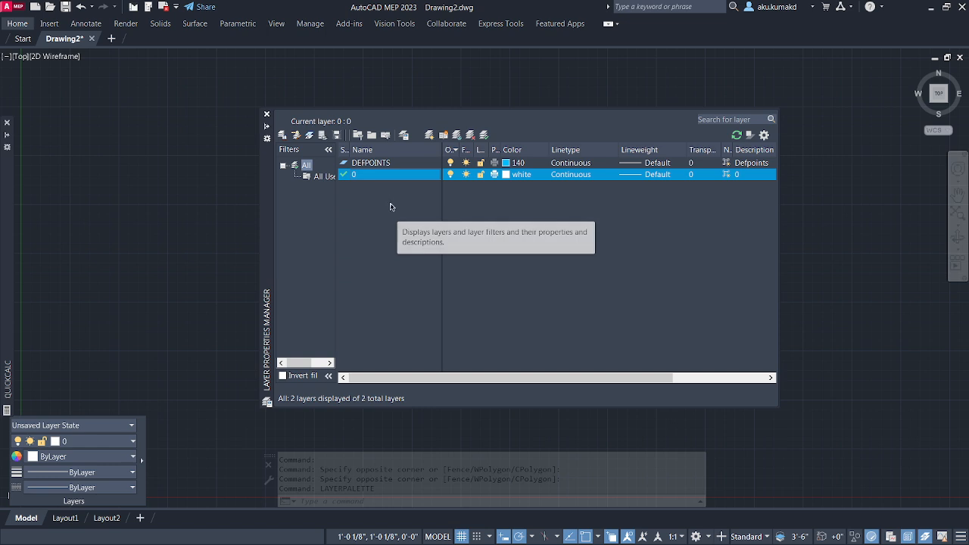
Create a trial layer based on DEFPOINTS, keeping its default name, and delete it again
{"action": "left_click", "coordinate": [371, 163]}
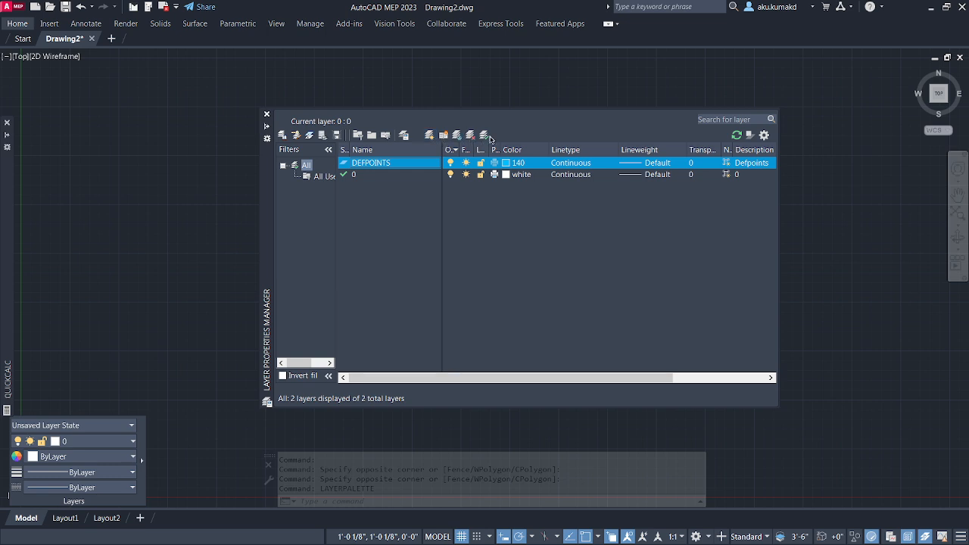
{"action": "left_click", "coordinate": [428, 136]}
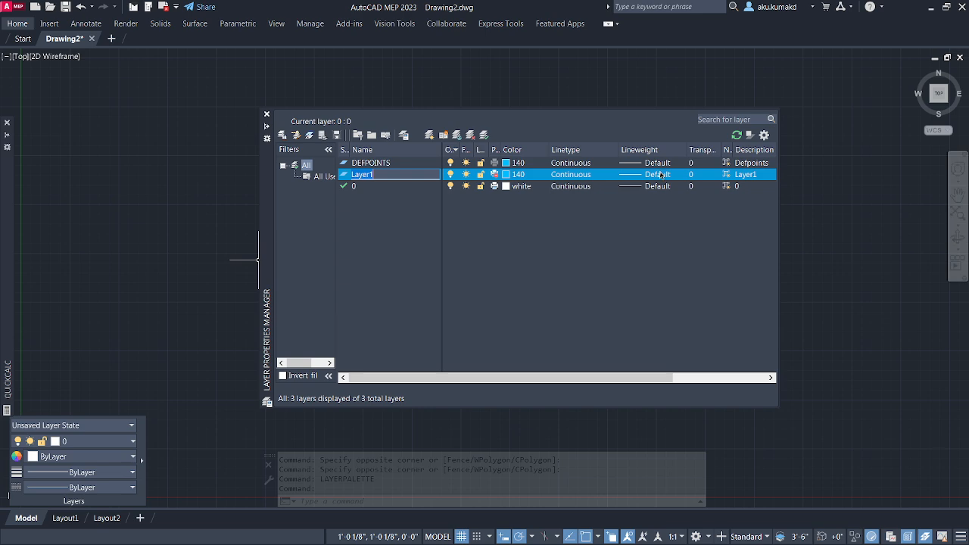
{"action": "left_click", "coordinate": [417, 172]}
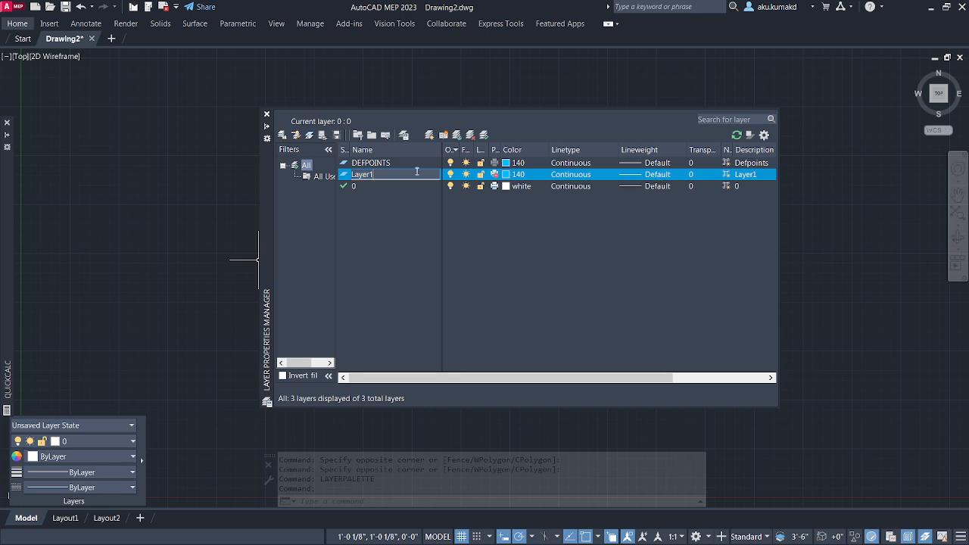
{"action": "left_click", "coordinate": [382, 187]}
{"action": "left_click", "coordinate": [376, 178]}
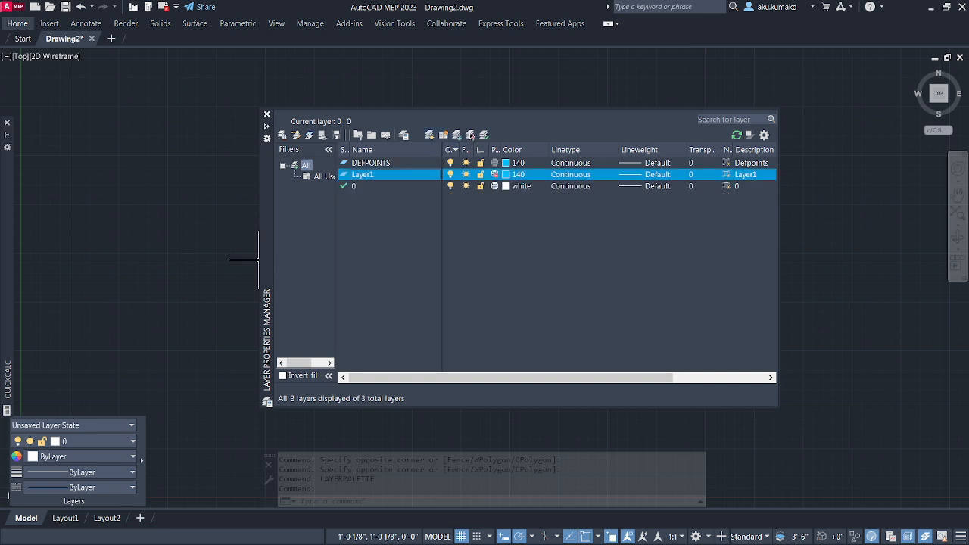
{"action": "left_click", "coordinate": [470, 135]}
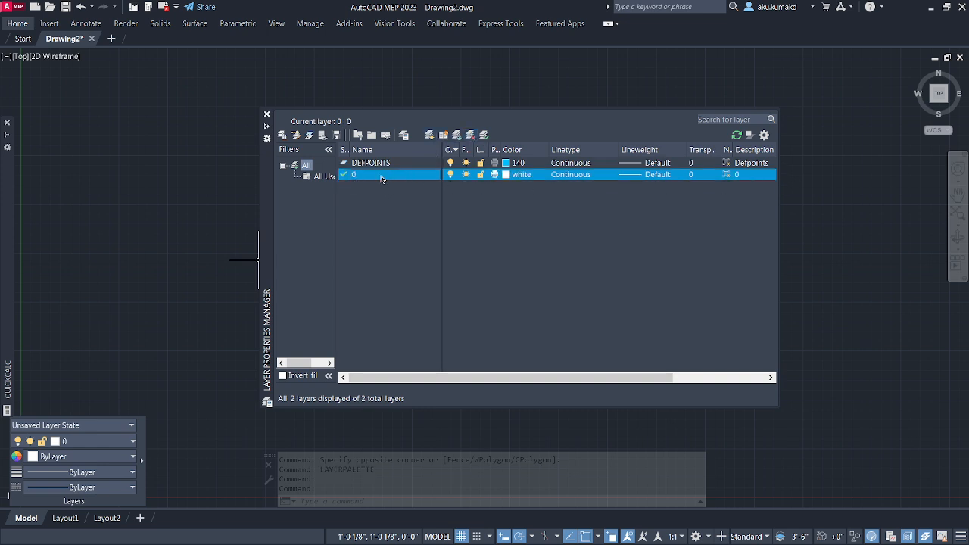
Try to rename layer 0
{"action": "double_click", "coordinate": [373, 174]}
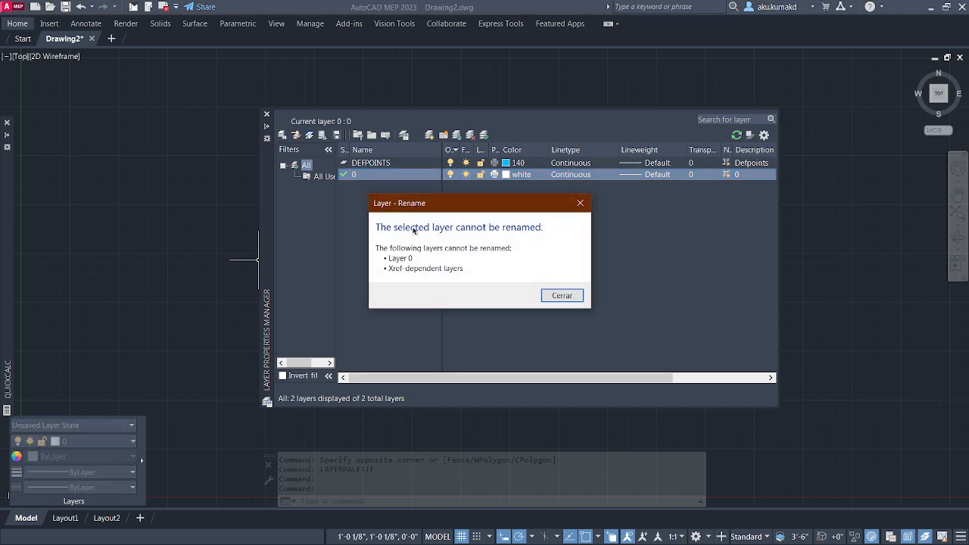
{"action": "left_click", "coordinate": [567, 295]}
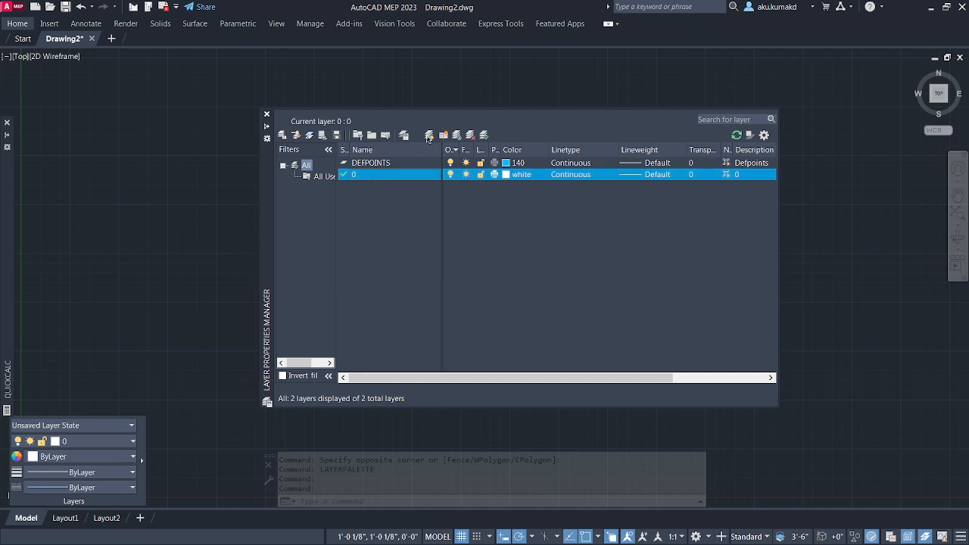
Create a layer named MUROS based on layer 0 and open its color selection over the layer list
{"action": "left_click", "coordinate": [430, 135]}
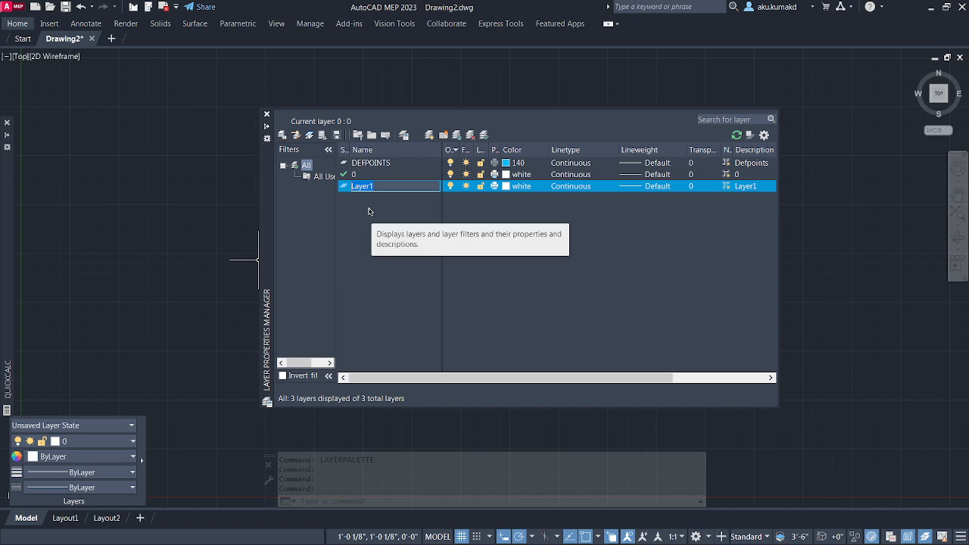
{"action": "type", "text": "MUROS"}
{"action": "key", "text": "Return"}
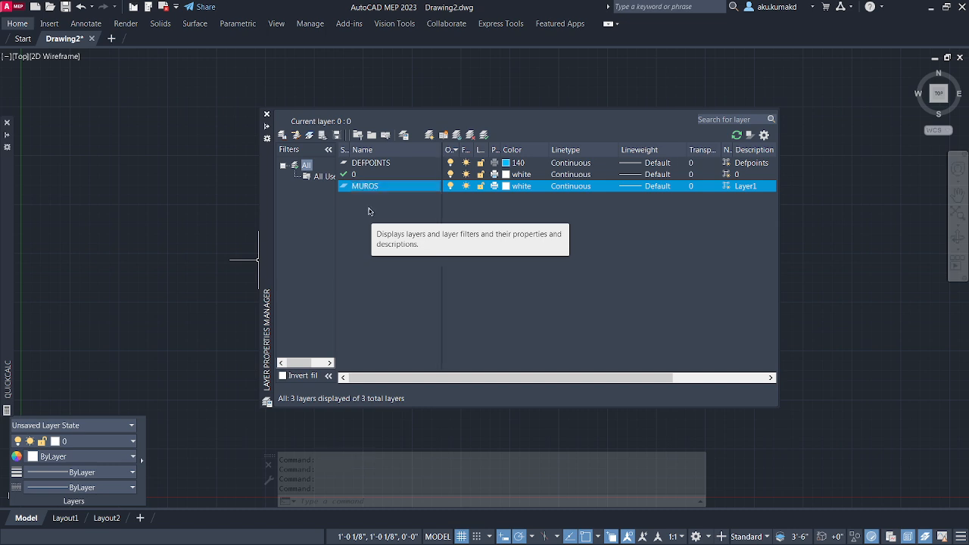
{"action": "left_click", "coordinate": [506, 187]}
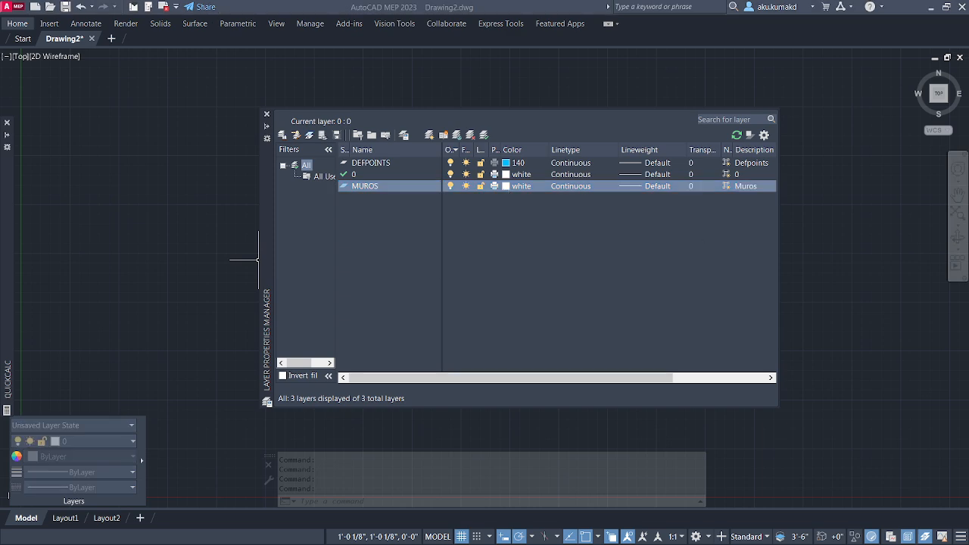
{"action": "left_click_drag", "start_coordinate": [679, 134], "coordinate": [432, 133]}
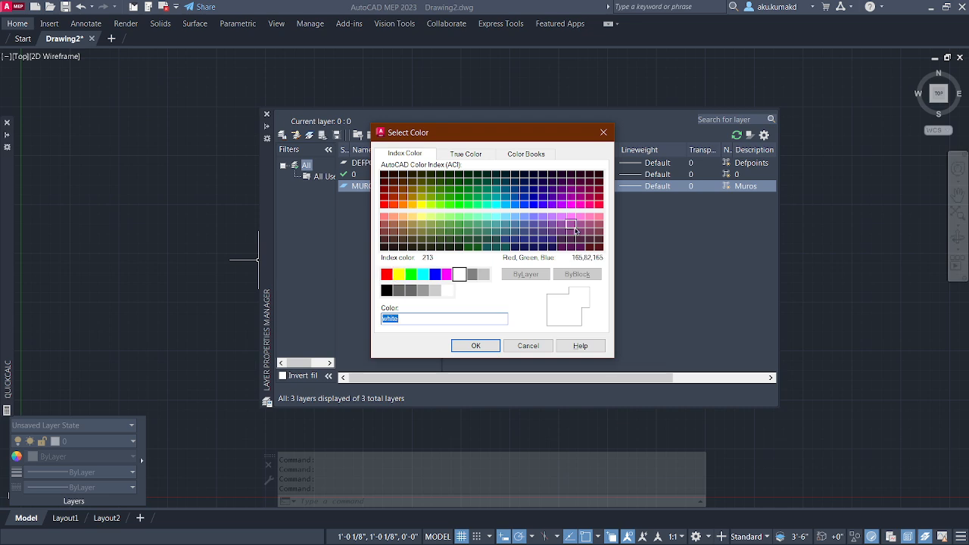
Try gray index colors 8 and 9 for MUROS, and compare standard red with index color 10
{"action": "left_click", "coordinate": [471, 274]}
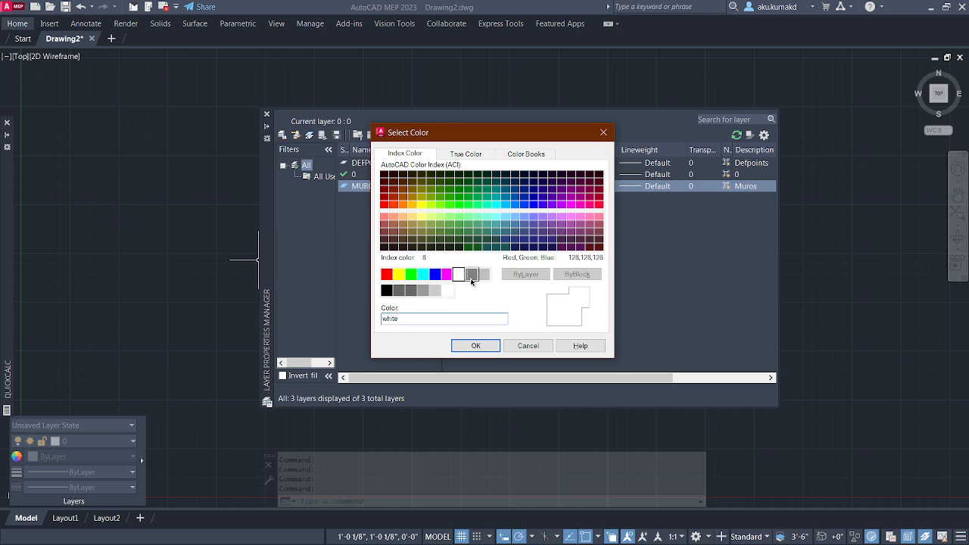
{"action": "left_click", "coordinate": [484, 274]}
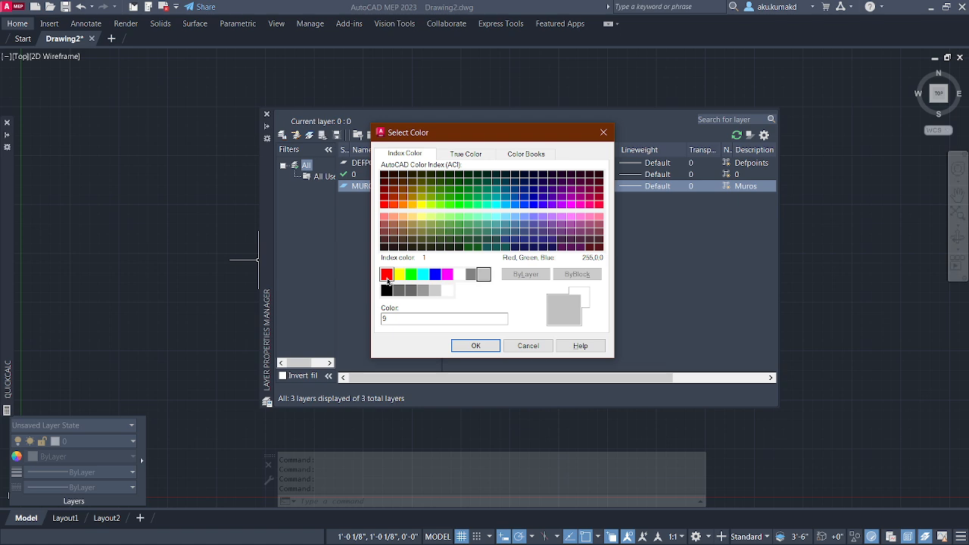
{"action": "left_click", "coordinate": [386, 275]}
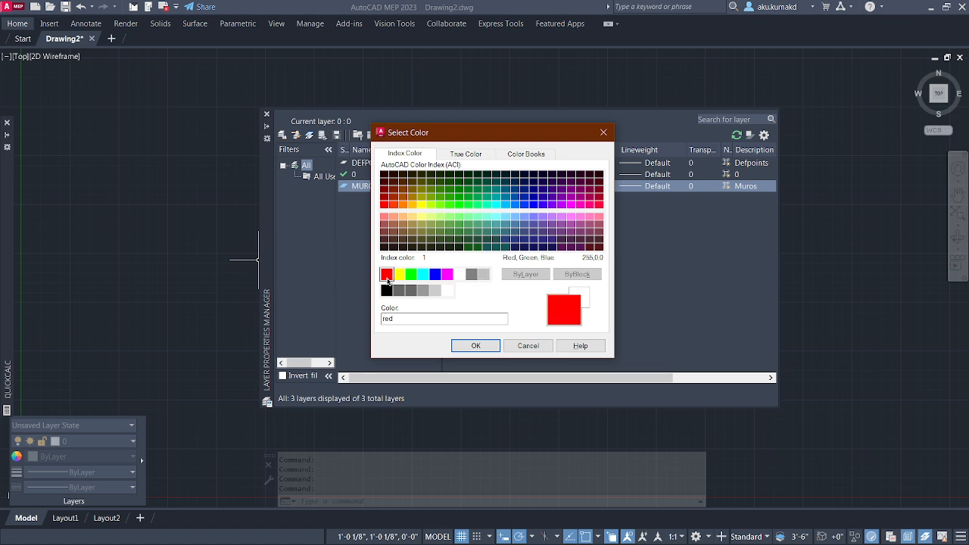
{"action": "left_click", "coordinate": [385, 205]}
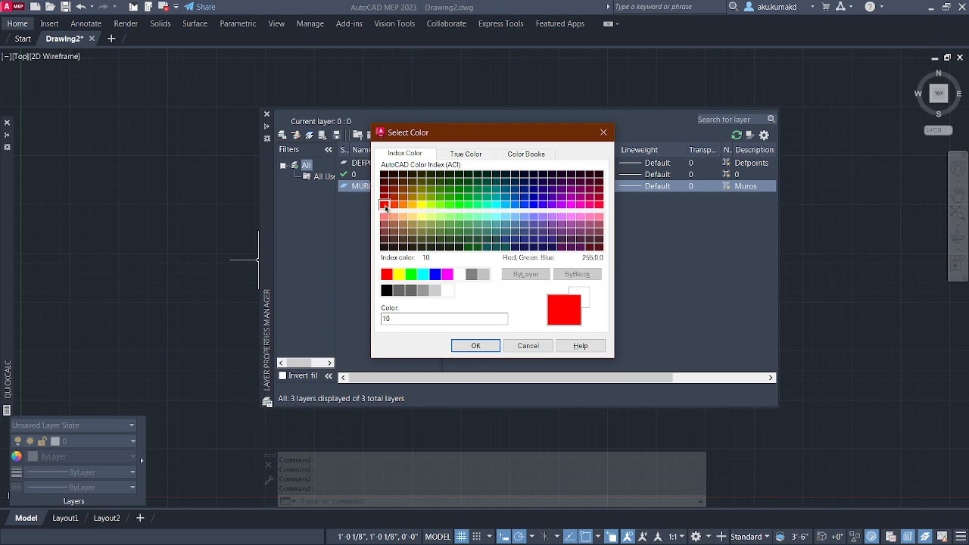
{"action": "left_click", "coordinate": [387, 275]}
{"action": "left_click", "coordinate": [386, 205]}
Compare standard yellow, green, cyan, blue and magenta with index colors 50, 90, 130, 172, 170 and 220 for MUROS
{"action": "left_click", "coordinate": [399, 274]}
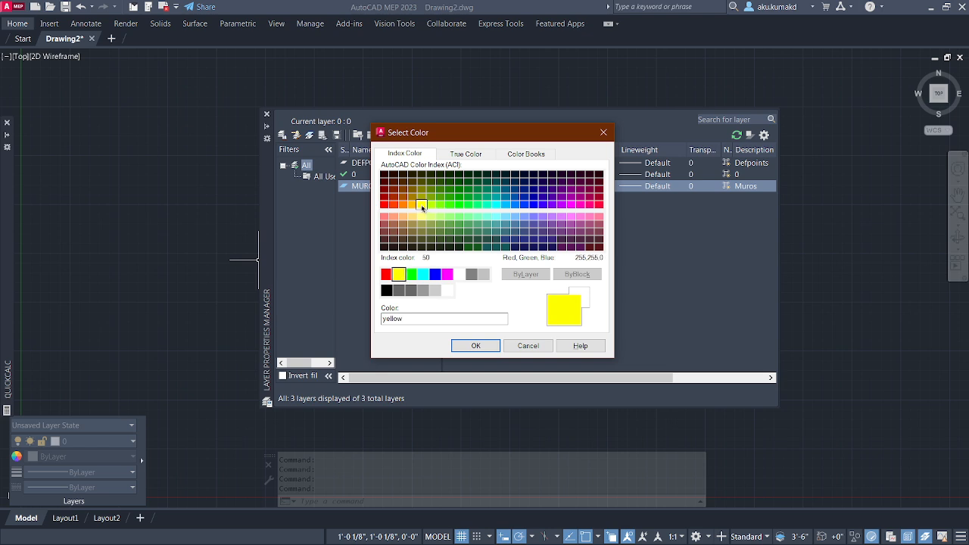
{"action": "left_click", "coordinate": [421, 205]}
{"action": "left_click", "coordinate": [410, 274]}
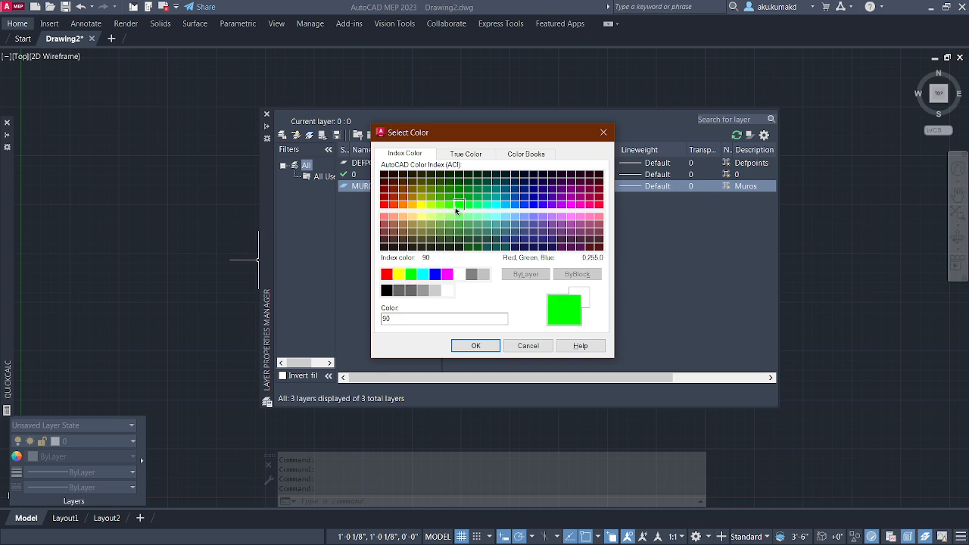
{"action": "left_click", "coordinate": [423, 276]}
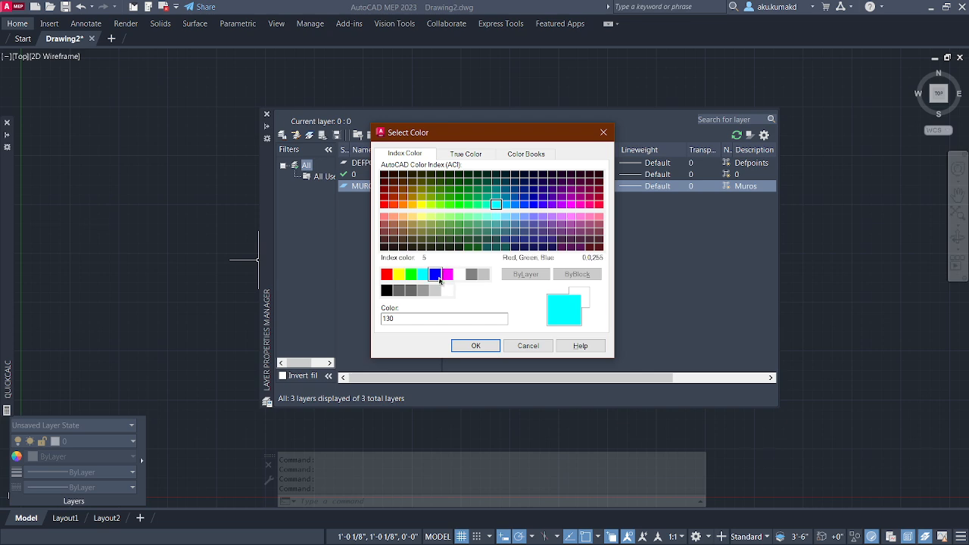
{"action": "left_click", "coordinate": [436, 274]}
{"action": "left_click", "coordinate": [532, 195]}
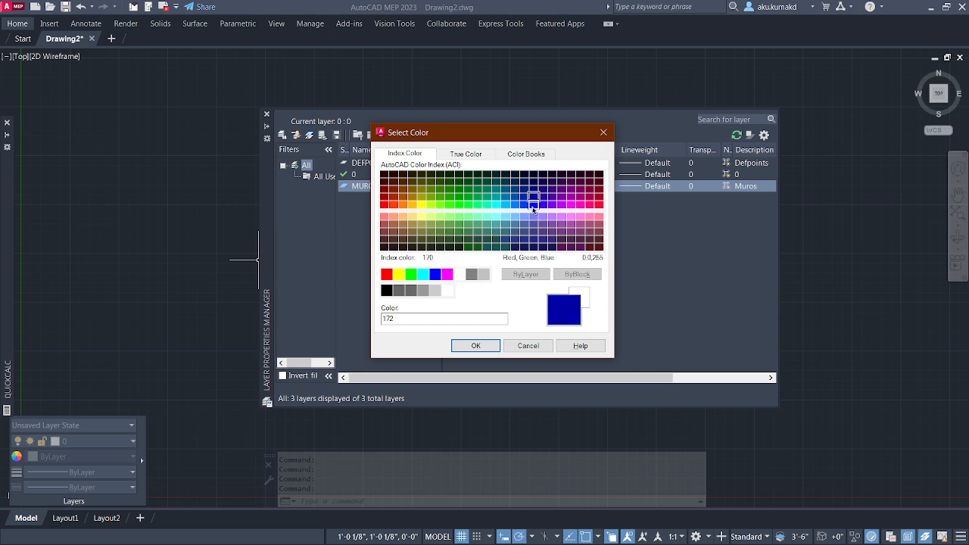
{"action": "left_click", "coordinate": [533, 204]}
{"action": "left_click", "coordinate": [448, 274]}
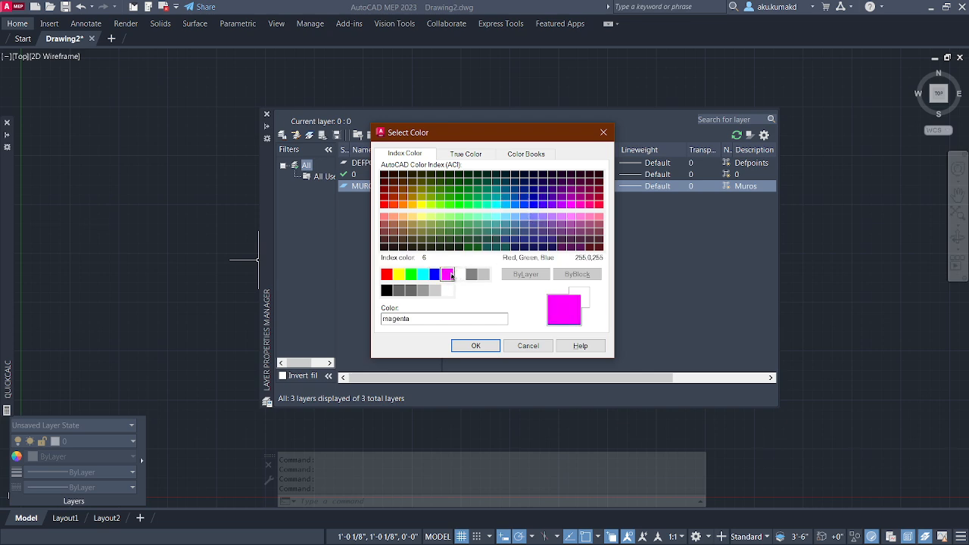
{"action": "left_click", "coordinate": [580, 205]}
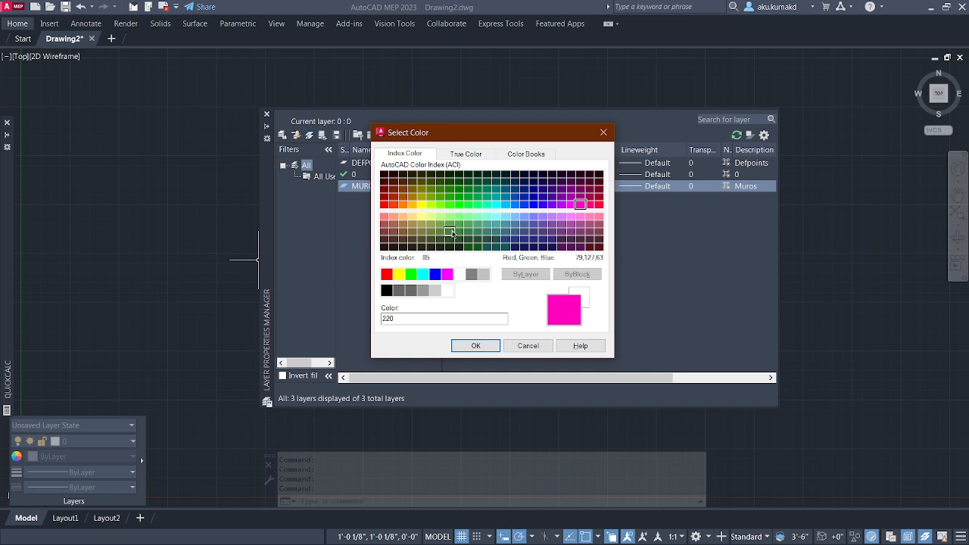
Examine the True Color and Color Books options available for the MUROS layer's color
{"action": "left_click", "coordinate": [465, 154]}
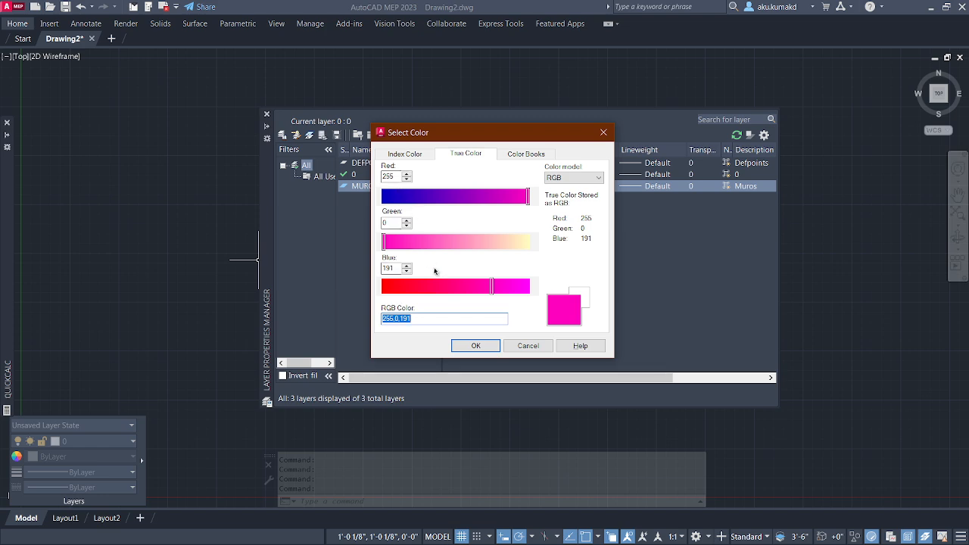
{"action": "left_click", "coordinate": [540, 156]}
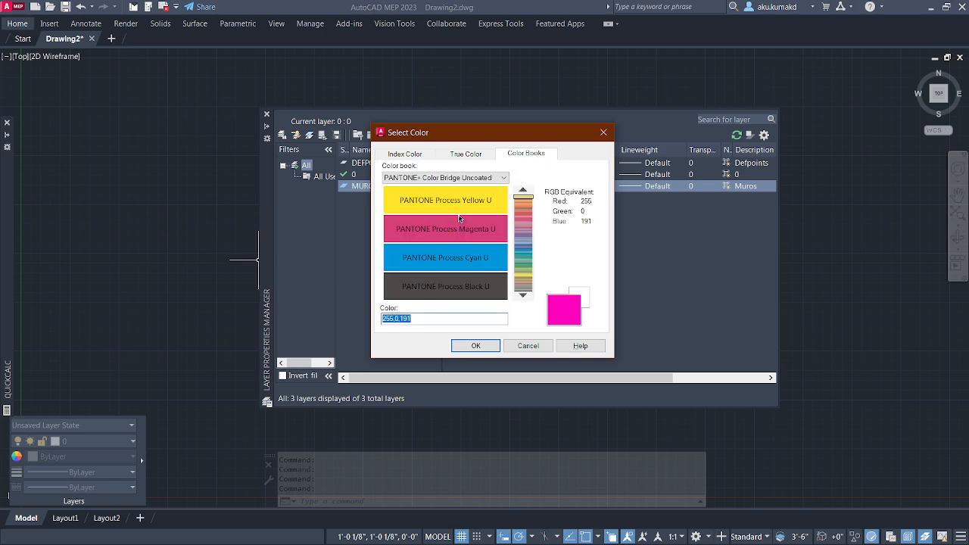
{"action": "left_click", "coordinate": [406, 155]}
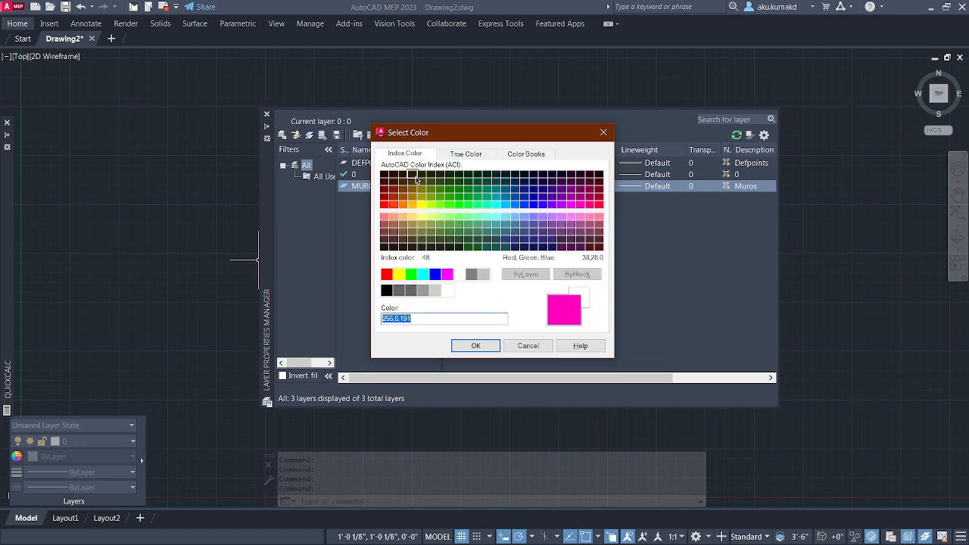
{"action": "left_click", "coordinate": [459, 156]}
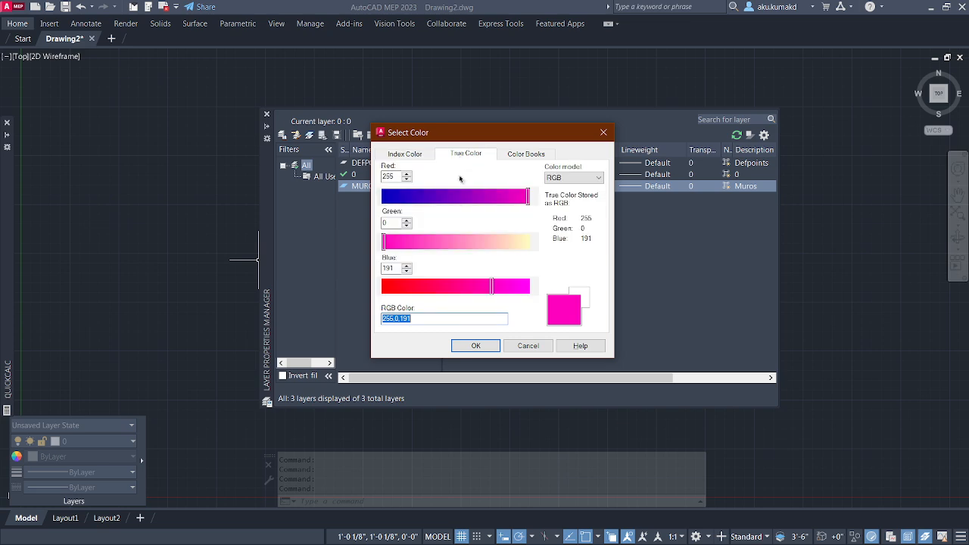
Compare standard blue with index color 10 and assign index color 10 to the MUROS layer
{"action": "left_click", "coordinate": [406, 154]}
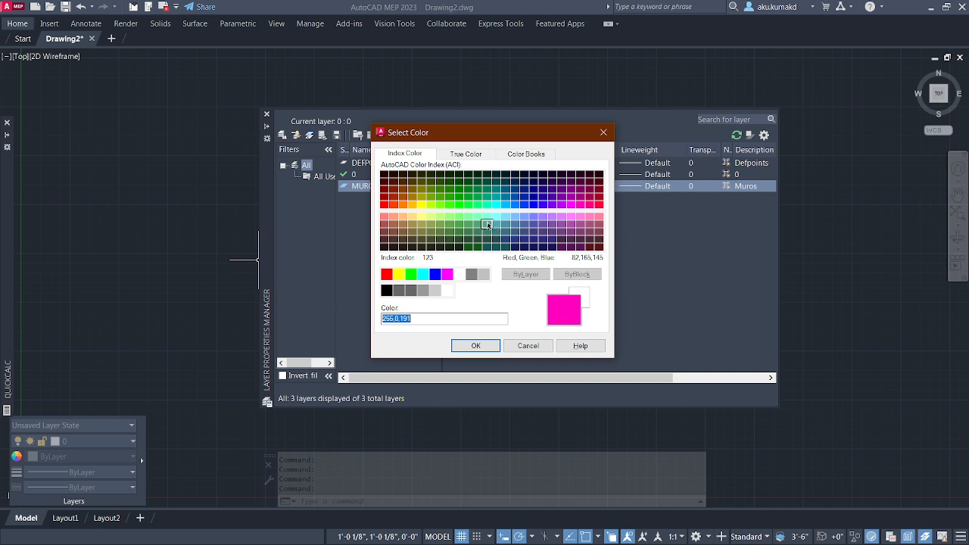
{"action": "left_click", "coordinate": [437, 275]}
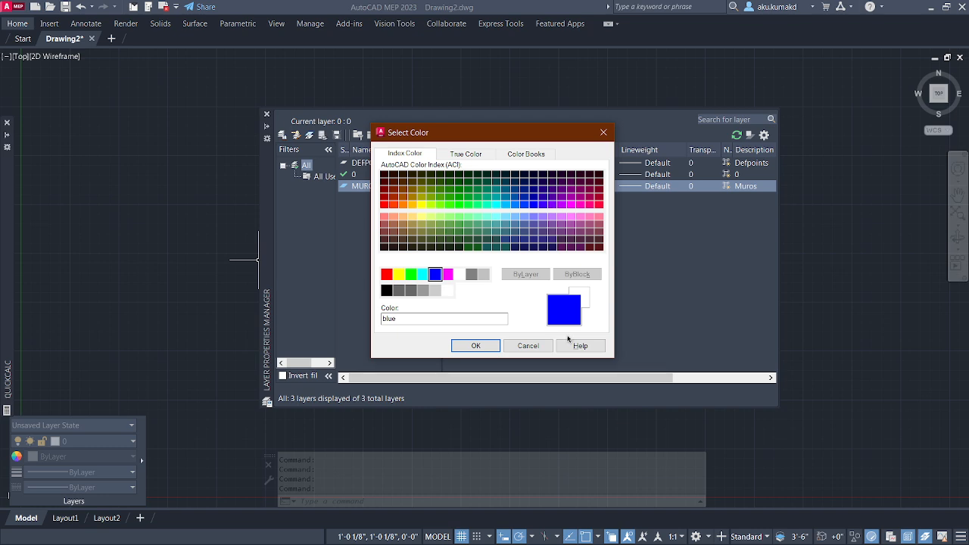
{"action": "left_click", "coordinate": [384, 205]}
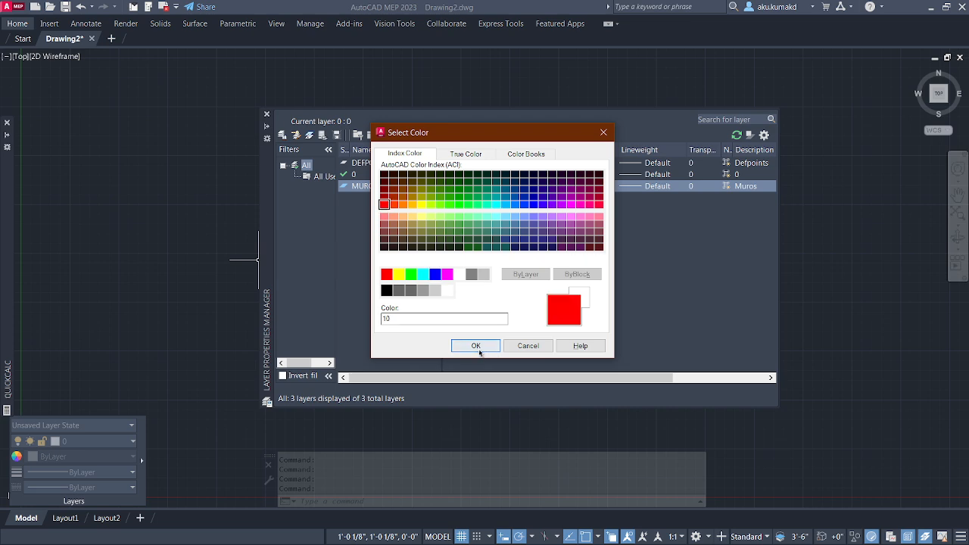
{"action": "left_click", "coordinate": [475, 345]}
Open the linetype selection for the MUROS layer and bring up the loadable linetypes from acad.lin
{"action": "left_click", "coordinate": [556, 191]}
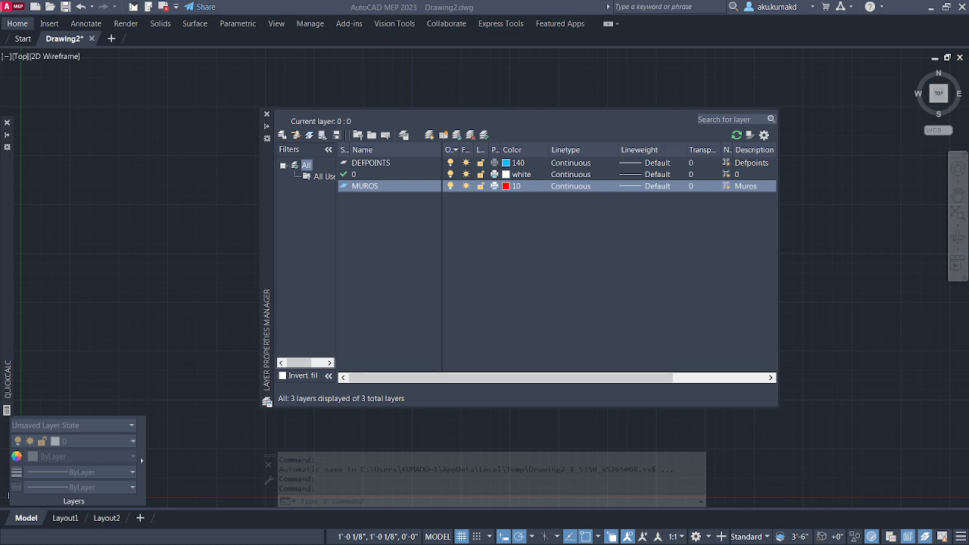
{"action": "left_click", "coordinate": [570, 185]}
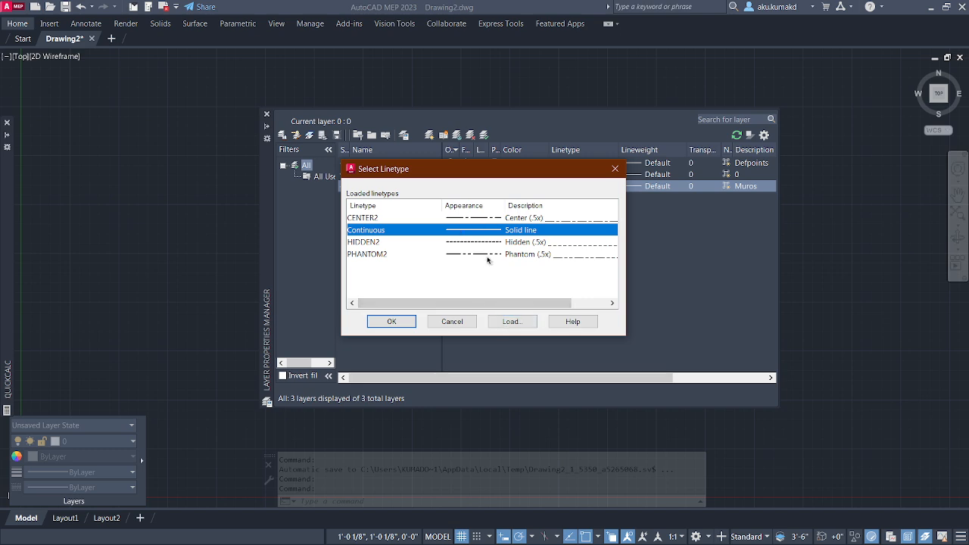
{"action": "left_click", "coordinate": [509, 321]}
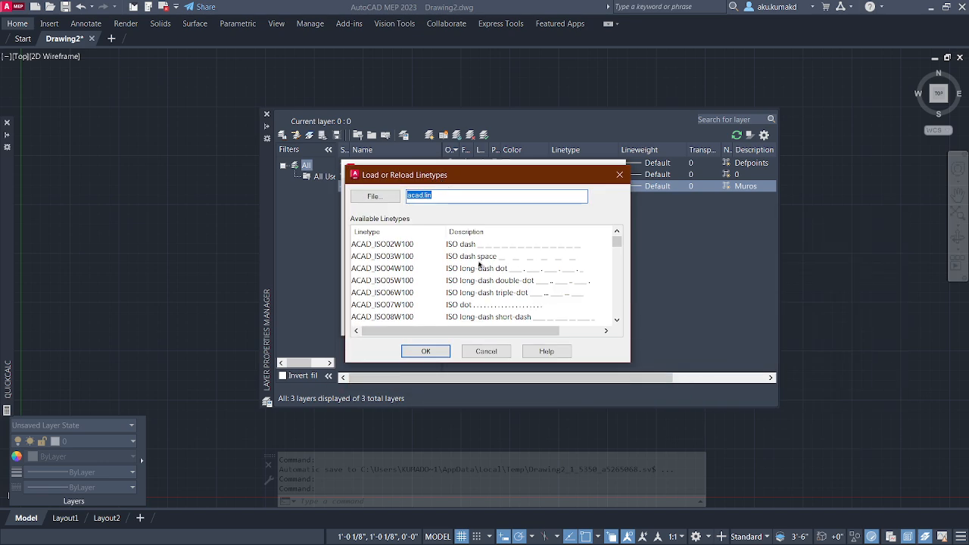
Examine the ISO, fire rating, border, center, dashed and demo linetypes available in acad.lin
{"action": "scroll", "coordinate": [486, 281], "scroll_direction": "down", "scroll_amount": 6}
{"action": "scroll", "coordinate": [486, 281], "scroll_direction": "down", "scroll_amount": 15}
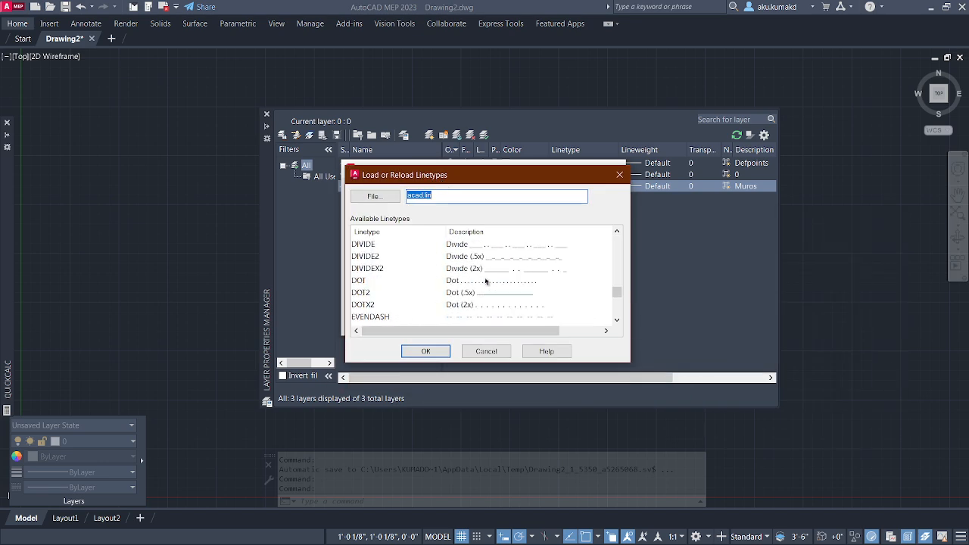
{"action": "scroll", "coordinate": [486, 280], "scroll_direction": "up", "scroll_amount": 20}
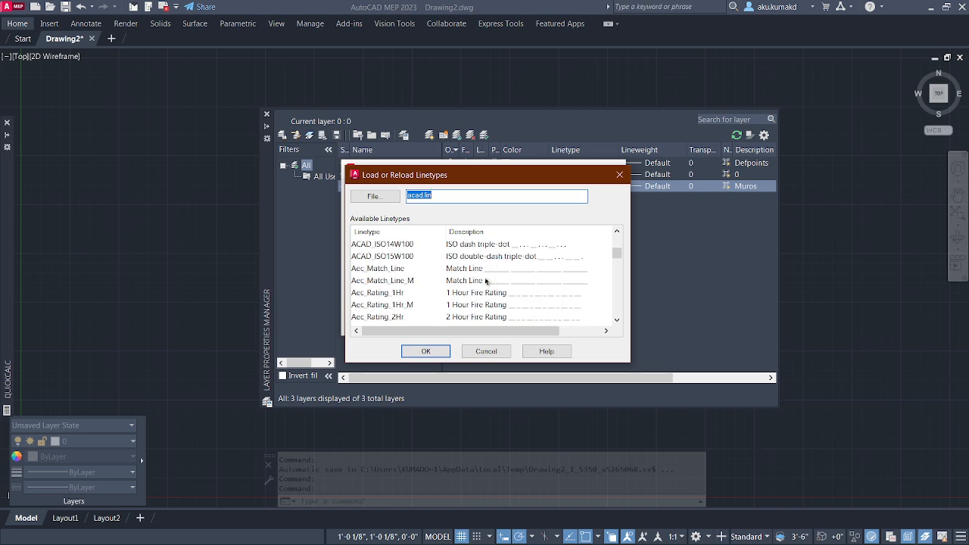
{"action": "scroll", "coordinate": [467, 266], "scroll_direction": "down", "scroll_amount": 2}
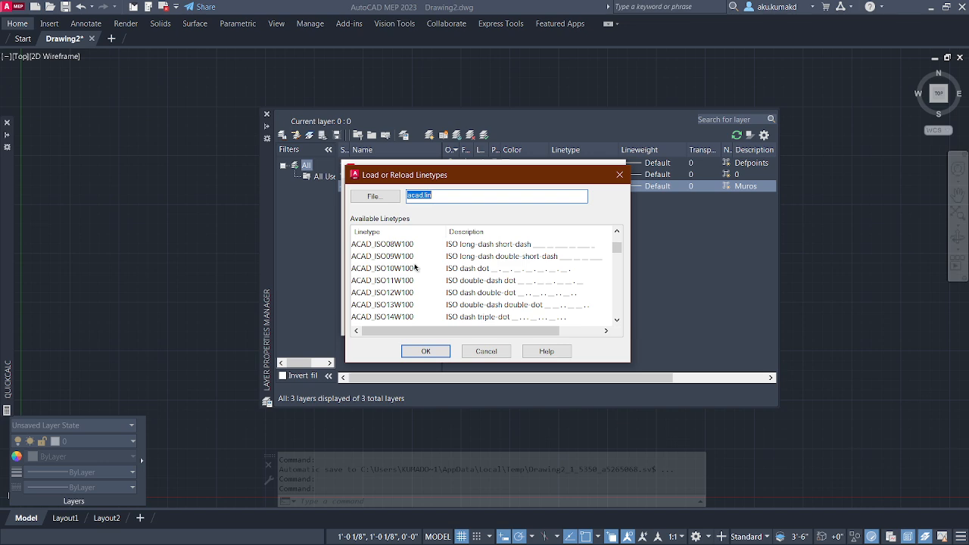
{"action": "left_click", "coordinate": [415, 267]}
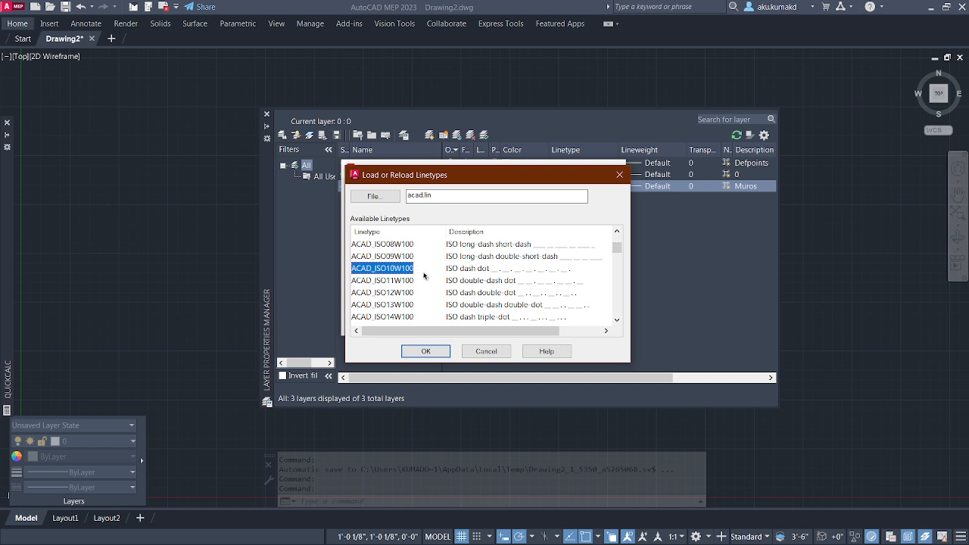
{"action": "scroll", "coordinate": [391, 274], "scroll_direction": "down", "scroll_amount": 1}
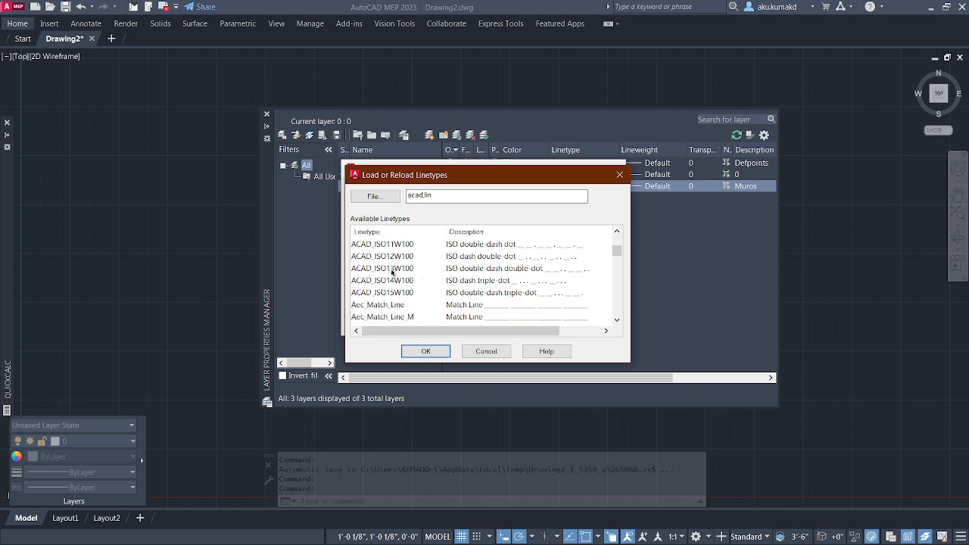
{"action": "scroll", "coordinate": [392, 271], "scroll_direction": "up", "scroll_amount": 2}
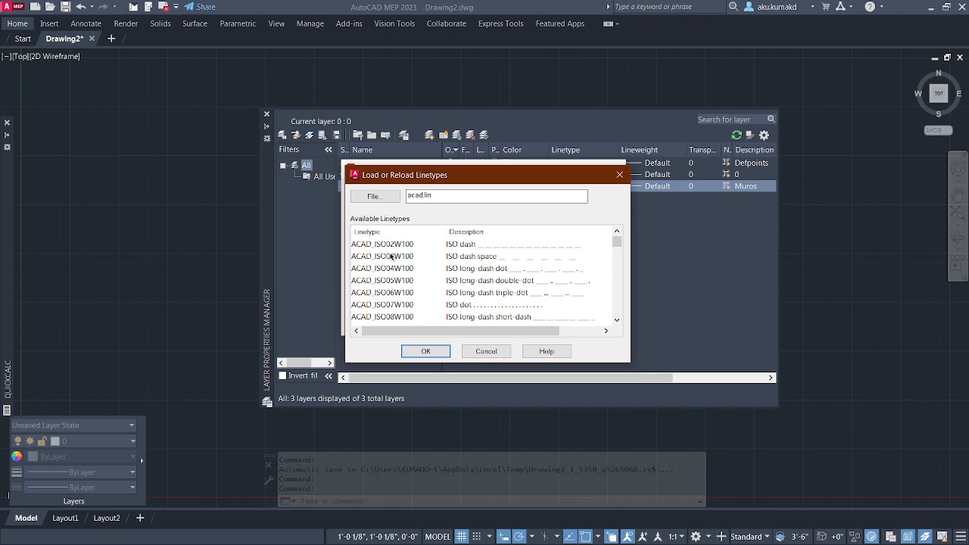
{"action": "scroll", "coordinate": [391, 258], "scroll_direction": "down", "scroll_amount": 5}
{"action": "scroll", "coordinate": [391, 258], "scroll_direction": "down", "scroll_amount": 2}
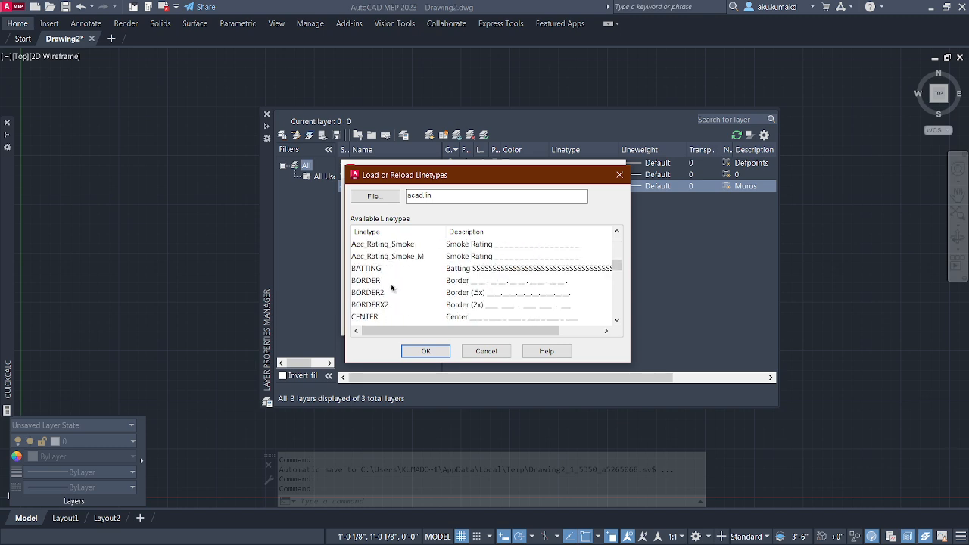
{"action": "scroll", "coordinate": [385, 288], "scroll_direction": "down", "scroll_amount": 1}
{"action": "scroll", "coordinate": [377, 306], "scroll_direction": "down", "scroll_amount": 2}
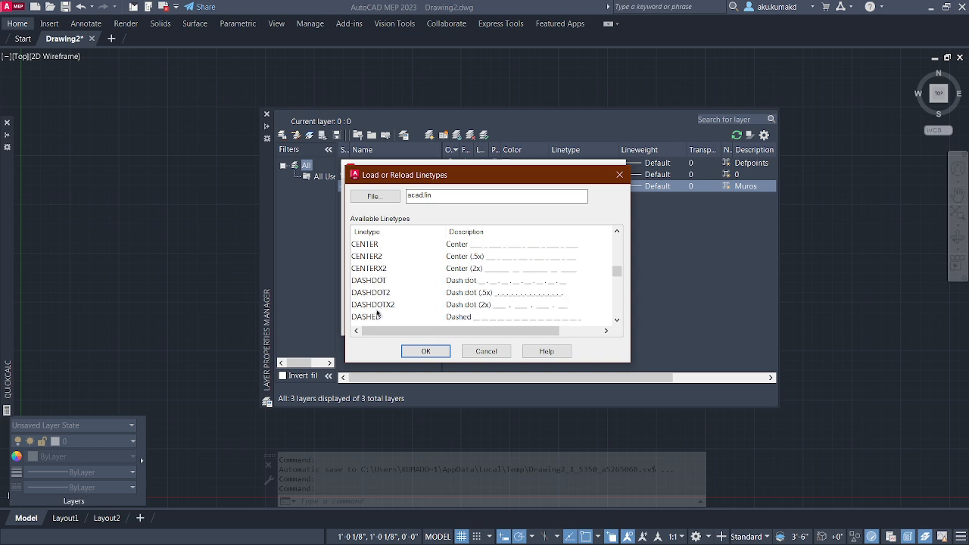
{"action": "scroll", "coordinate": [392, 268], "scroll_direction": "up", "scroll_amount": 3}
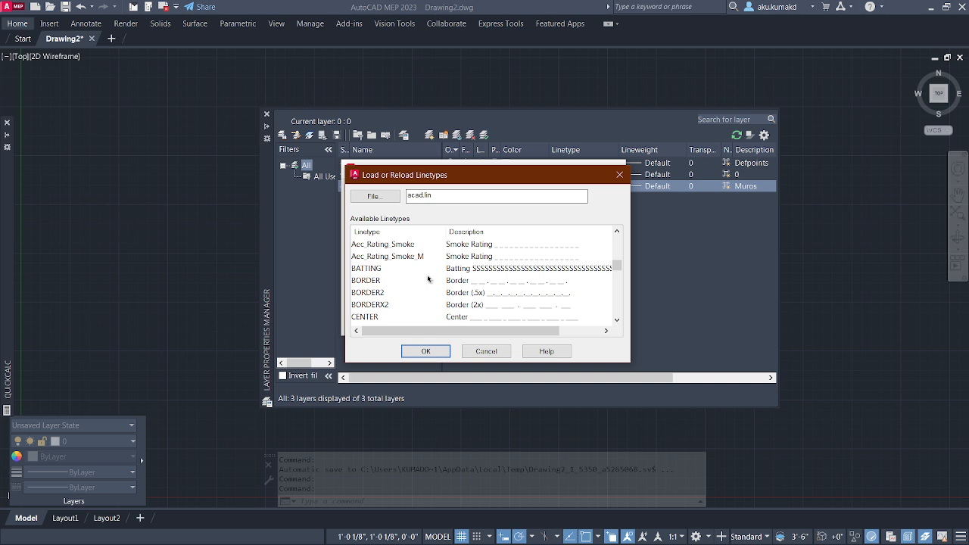
{"action": "scroll", "coordinate": [428, 279], "scroll_direction": "up", "scroll_amount": 5}
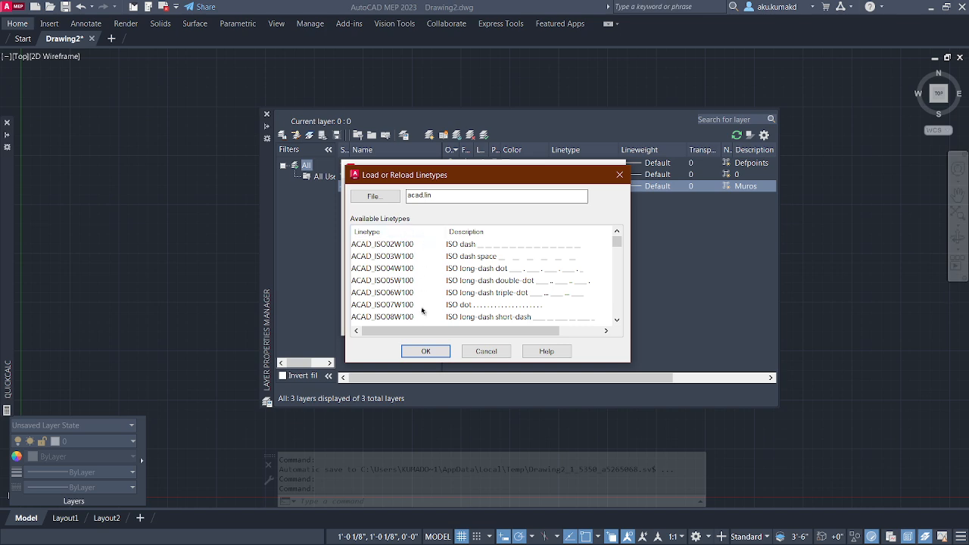
{"action": "scroll", "coordinate": [421, 265], "scroll_direction": "down", "scroll_amount": 8}
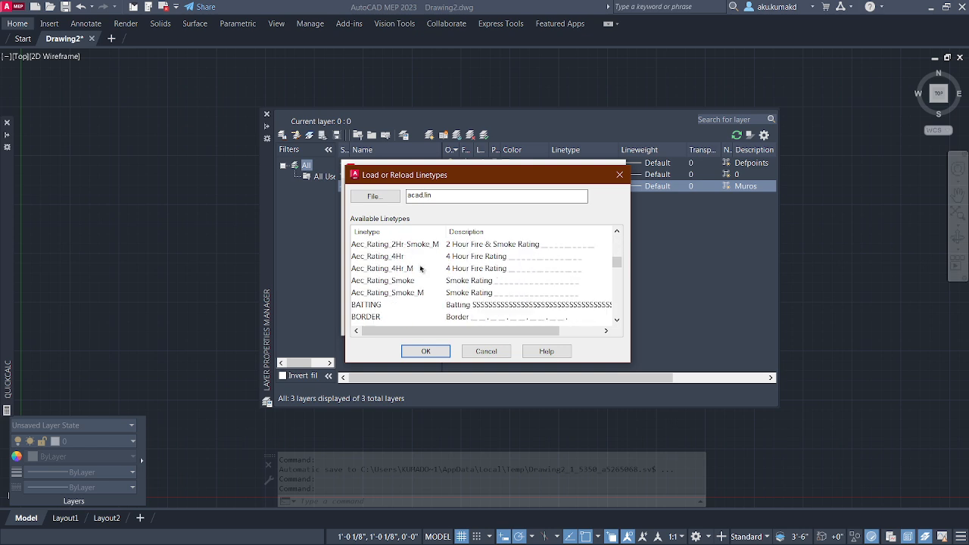
{"action": "scroll", "coordinate": [422, 267], "scroll_direction": "down", "scroll_amount": 2}
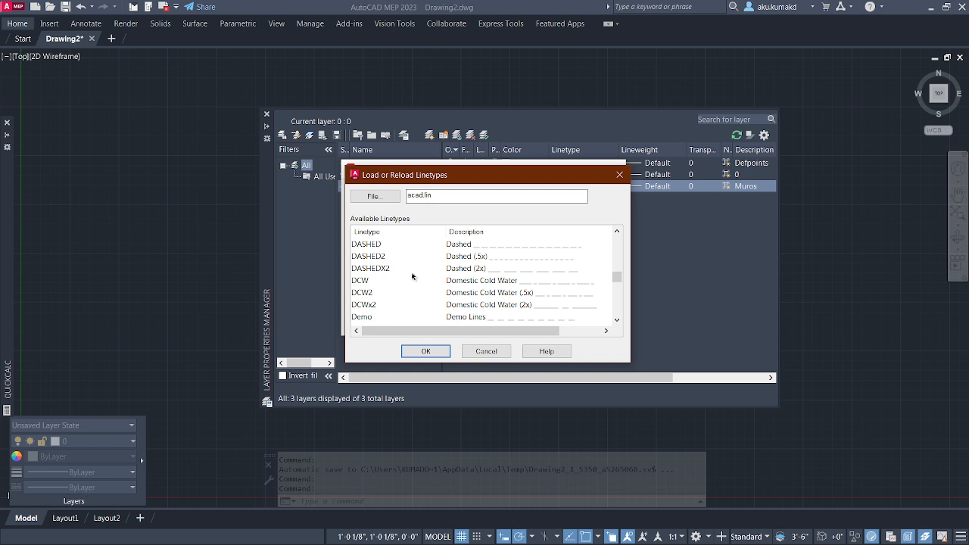
{"action": "scroll", "coordinate": [412, 276], "scroll_direction": "down", "scroll_amount": 2}
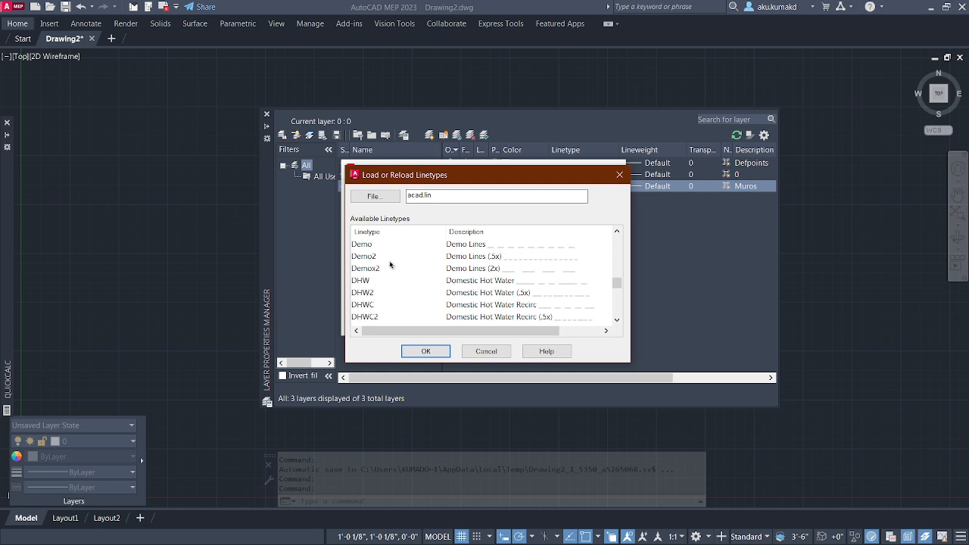
{"action": "scroll", "coordinate": [394, 280], "scroll_direction": "up", "scroll_amount": 10}
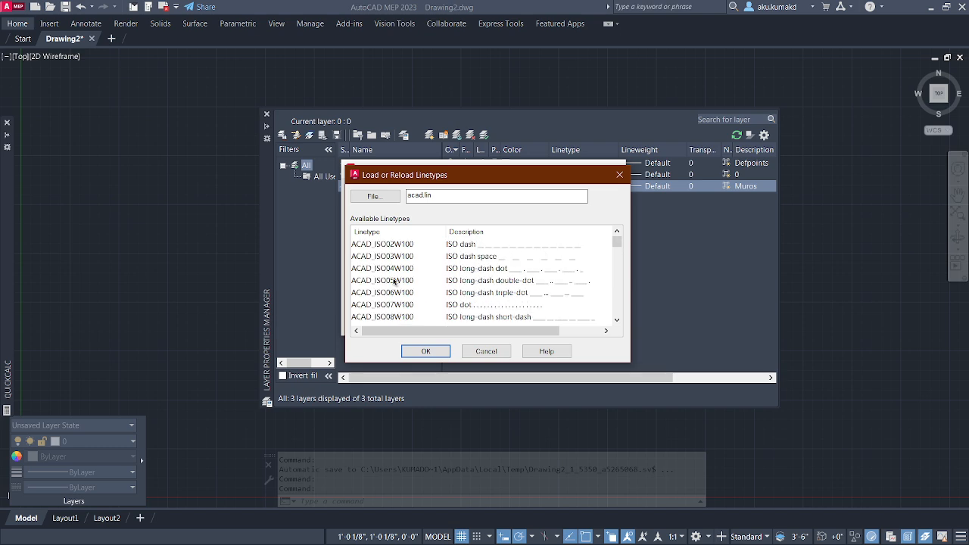
Compare the ACAD_ISO10W100 linetype with the dash-dot, dashed, divide, dot and fenceline patterns in acad.lin
{"action": "left_click", "coordinate": [408, 303]}
{"action": "scroll", "coordinate": [401, 276], "scroll_direction": "down", "scroll_amount": 5}
{"action": "scroll", "coordinate": [401, 276], "scroll_direction": "down", "scroll_amount": 5}
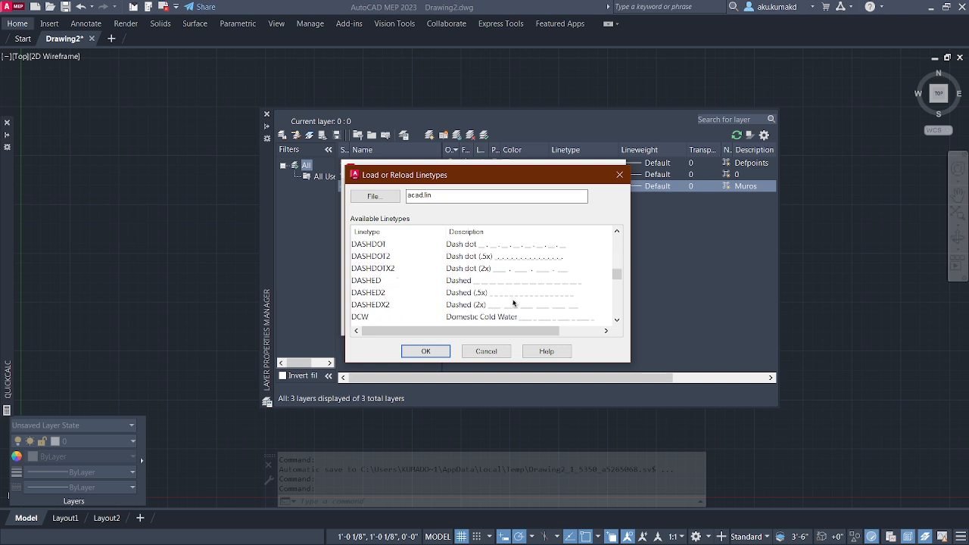
{"action": "scroll", "coordinate": [406, 303], "scroll_direction": "up", "scroll_amount": 6}
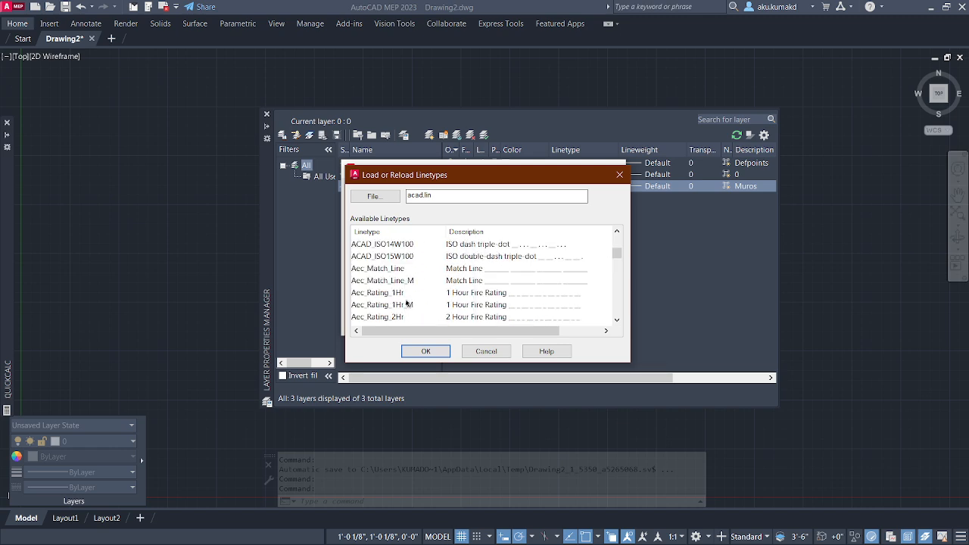
{"action": "scroll", "coordinate": [407, 303], "scroll_direction": "up", "scroll_amount": 3}
{"action": "left_click", "coordinate": [407, 304]}
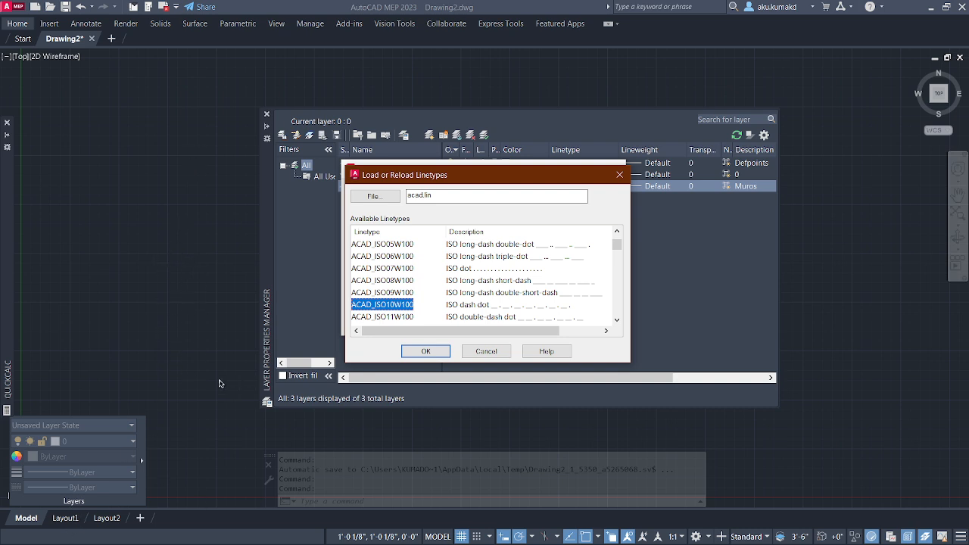
{"action": "scroll", "coordinate": [425, 290], "scroll_direction": "down", "scroll_amount": 8}
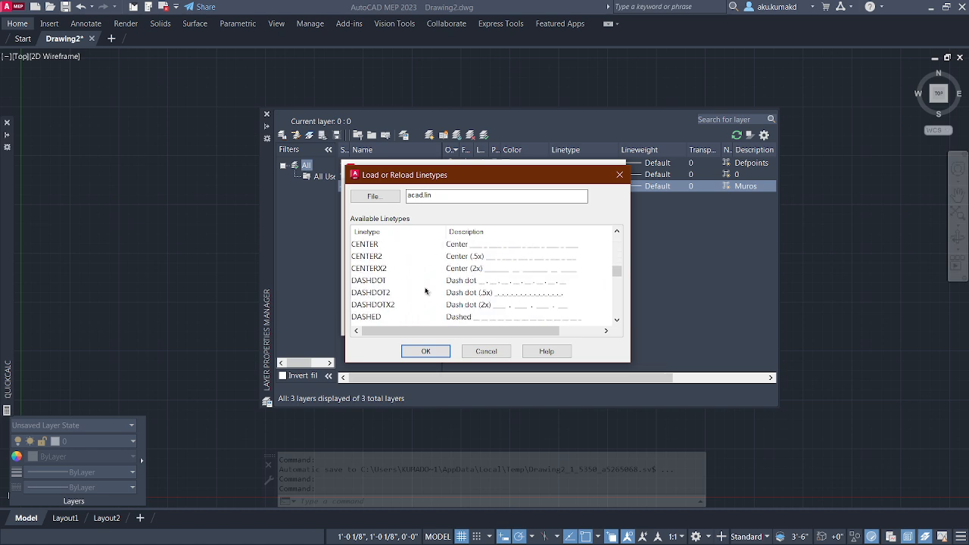
{"action": "scroll", "coordinate": [426, 290], "scroll_direction": "down", "scroll_amount": 5}
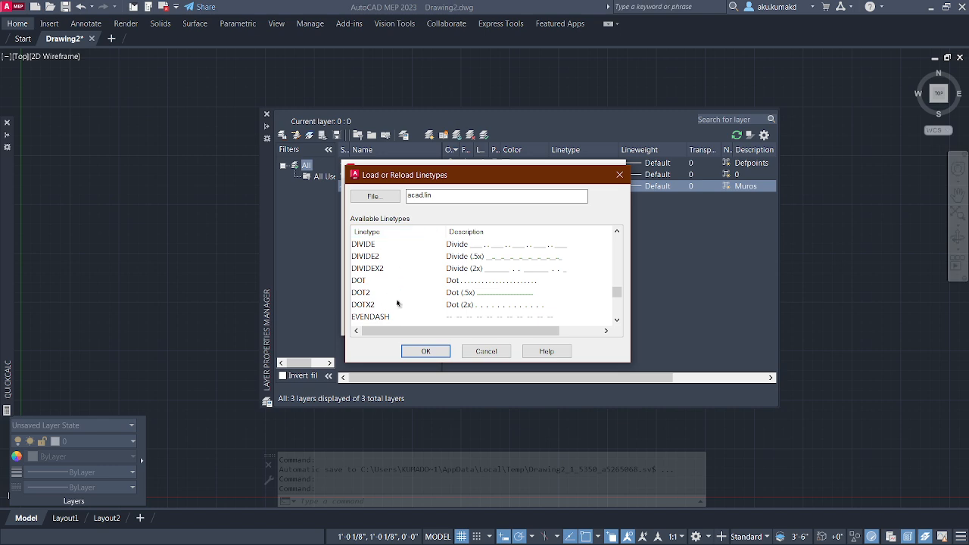
{"action": "scroll", "coordinate": [407, 280], "scroll_direction": "down", "scroll_amount": 2}
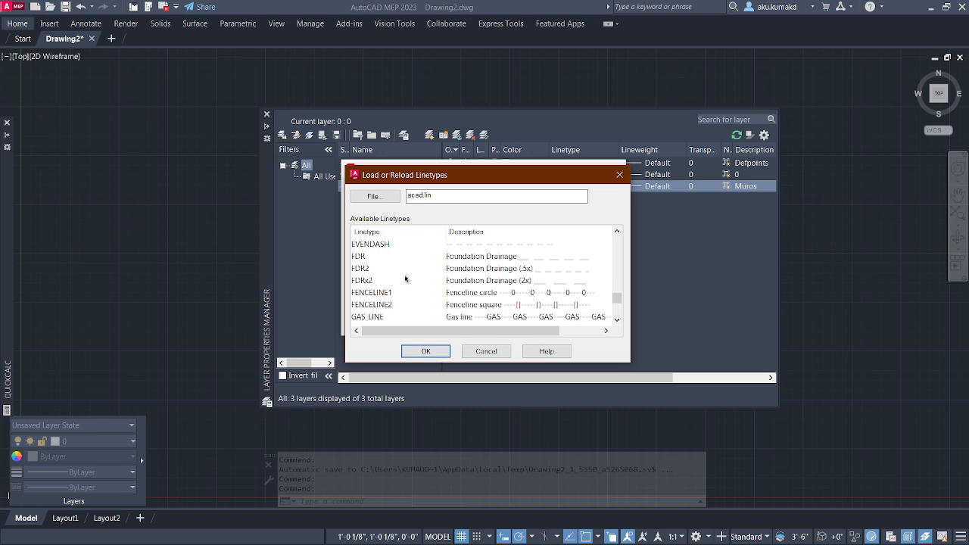
{"action": "scroll", "coordinate": [458, 310], "scroll_direction": "up", "scroll_amount": 5}
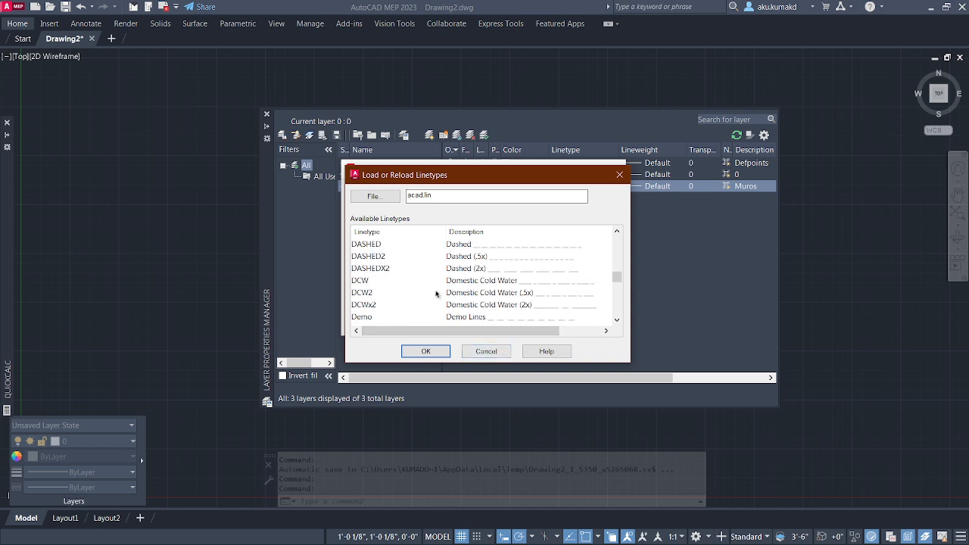
{"action": "scroll", "coordinate": [461, 270], "scroll_direction": "up", "scroll_amount": 1}
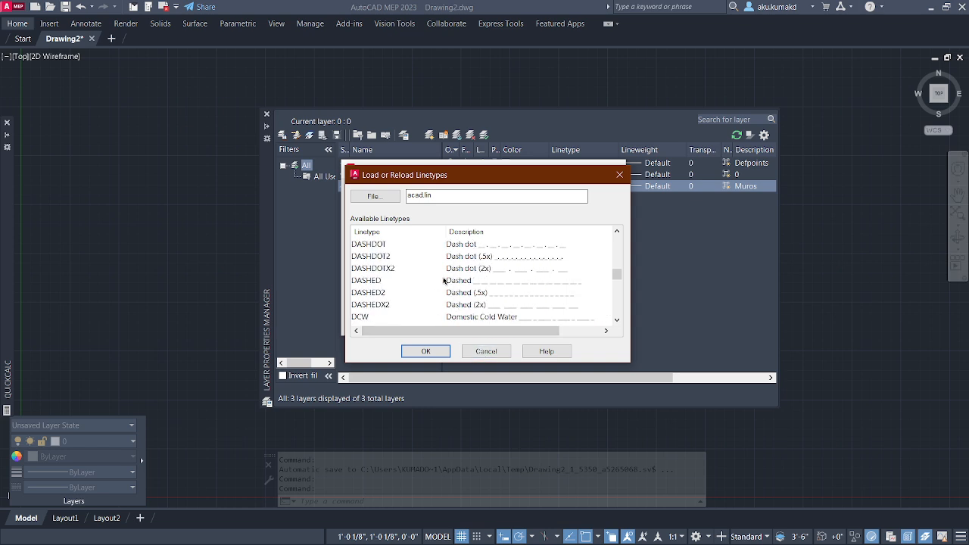
Load the DASHED2 linetype and assign it to the MUROS layer
{"action": "left_click", "coordinate": [369, 281]}
{"action": "left_click", "coordinate": [372, 293]}
{"action": "left_click", "coordinate": [425, 351]}
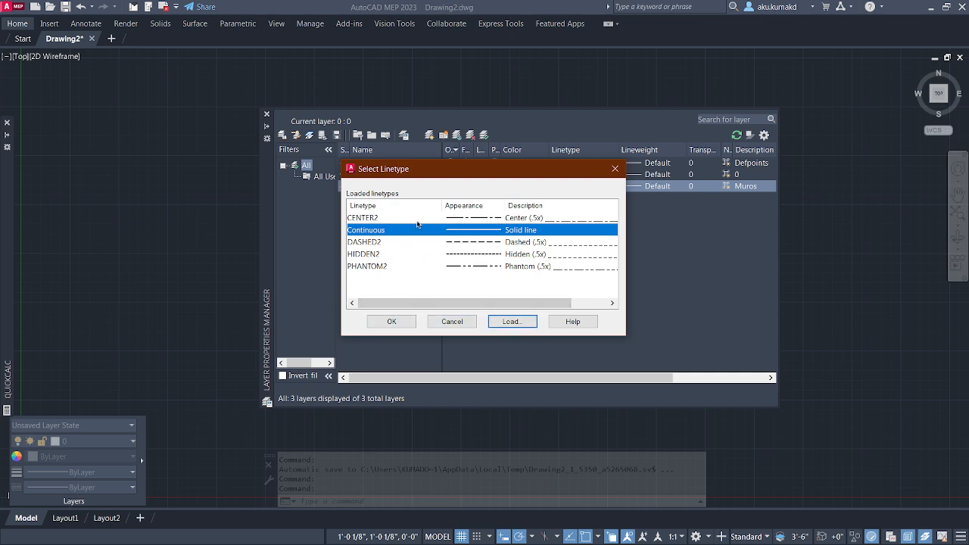
{"action": "left_click", "coordinate": [369, 243]}
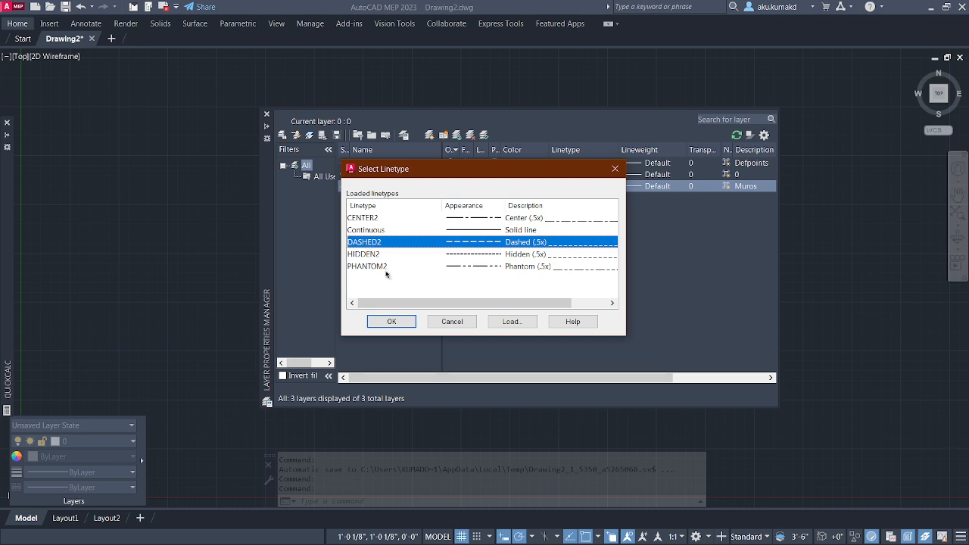
{"action": "left_click", "coordinate": [391, 322]}
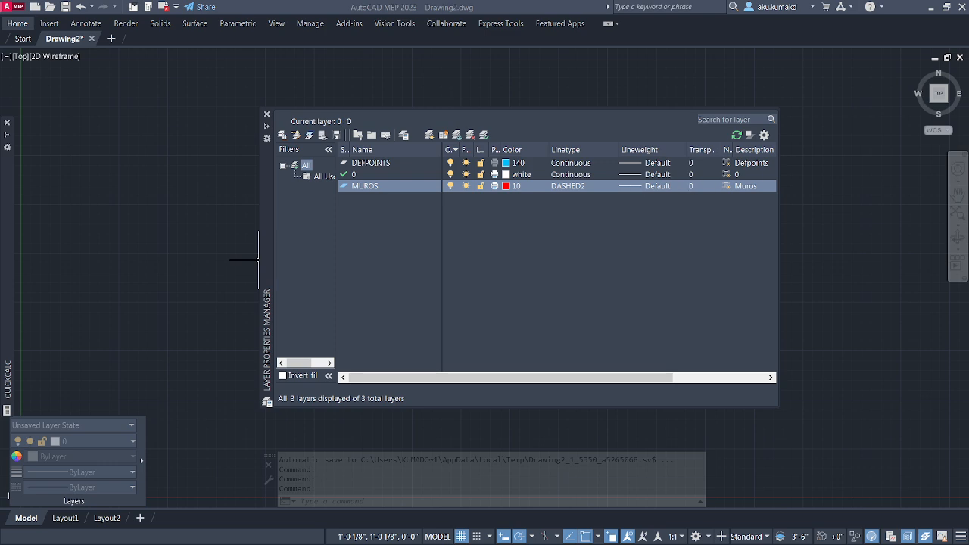
Open the lineweight selection for the MUROS layer and examine the available lineweights from Default to 2.11 mm
{"action": "left_click", "coordinate": [651, 186]}
{"action": "left_click_drag", "start_coordinate": [700, 163], "coordinate": [502, 172]}
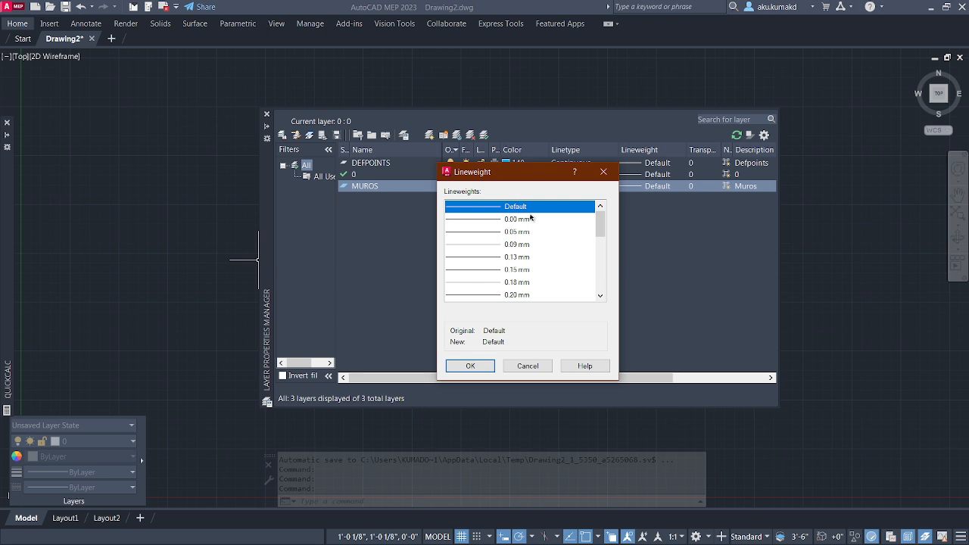
{"action": "scroll", "coordinate": [543, 240], "scroll_direction": "down", "scroll_amount": 6}
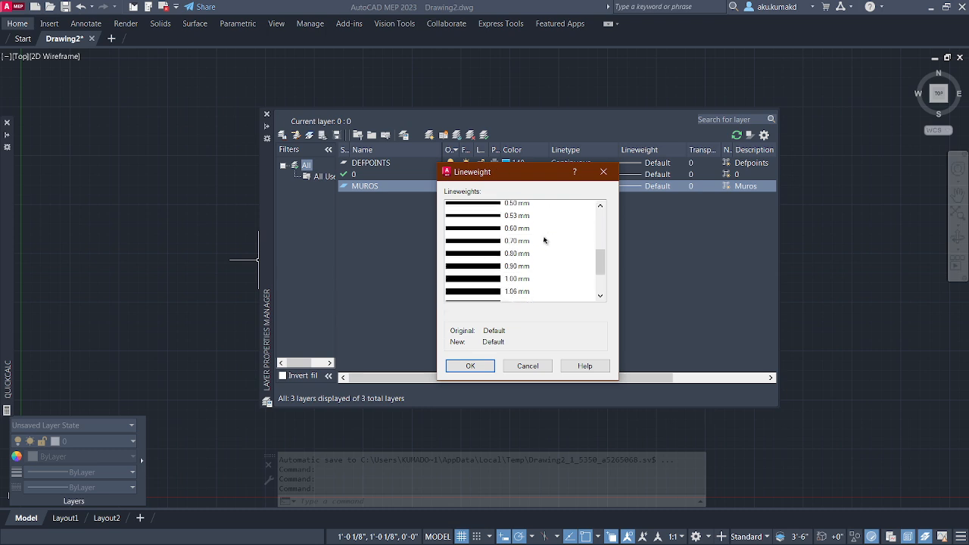
{"action": "scroll", "coordinate": [544, 243], "scroll_direction": "up", "scroll_amount": 1}
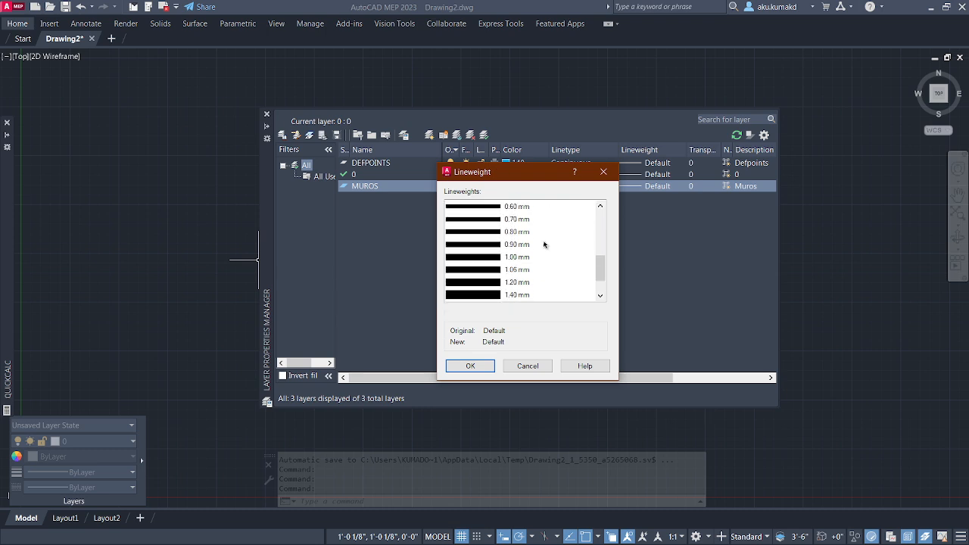
{"action": "scroll", "coordinate": [543, 242], "scroll_direction": "up", "scroll_amount": 5}
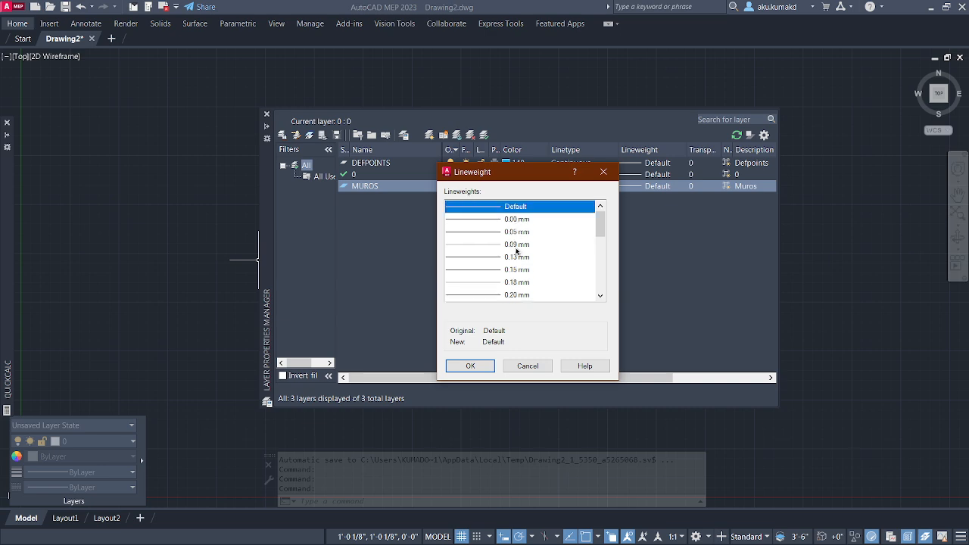
{"action": "scroll", "coordinate": [525, 265], "scroll_direction": "down", "scroll_amount": 2}
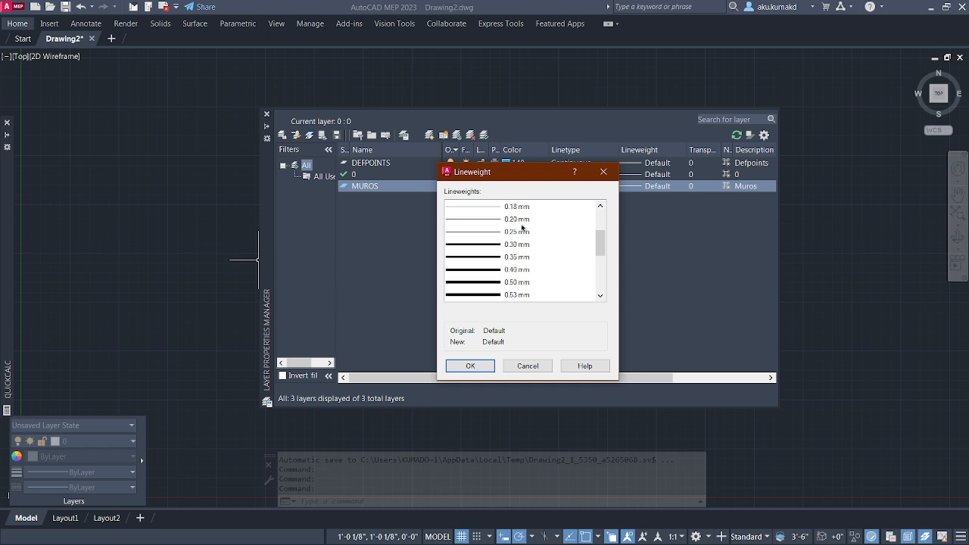
{"action": "scroll", "coordinate": [516, 223], "scroll_direction": "down", "scroll_amount": 3}
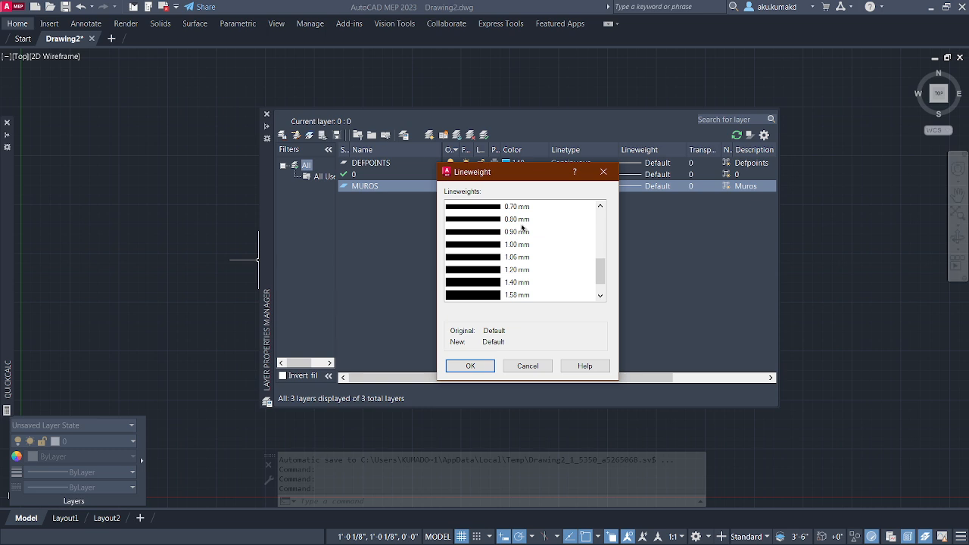
{"action": "scroll", "coordinate": [522, 258], "scroll_direction": "down", "scroll_amount": 1}
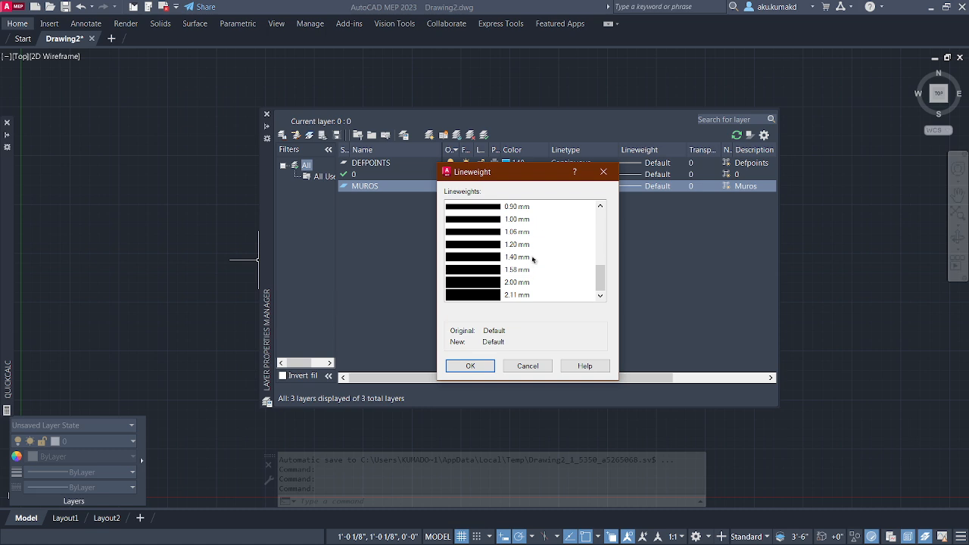
{"action": "scroll", "coordinate": [530, 258], "scroll_direction": "up", "scroll_amount": 4}
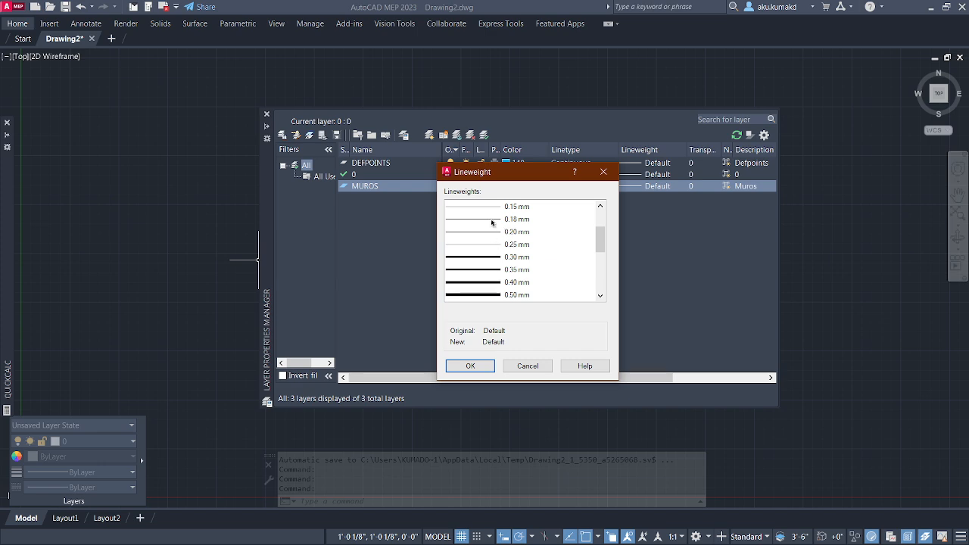
{"action": "scroll", "coordinate": [490, 252], "scroll_direction": "up", "scroll_amount": 1}
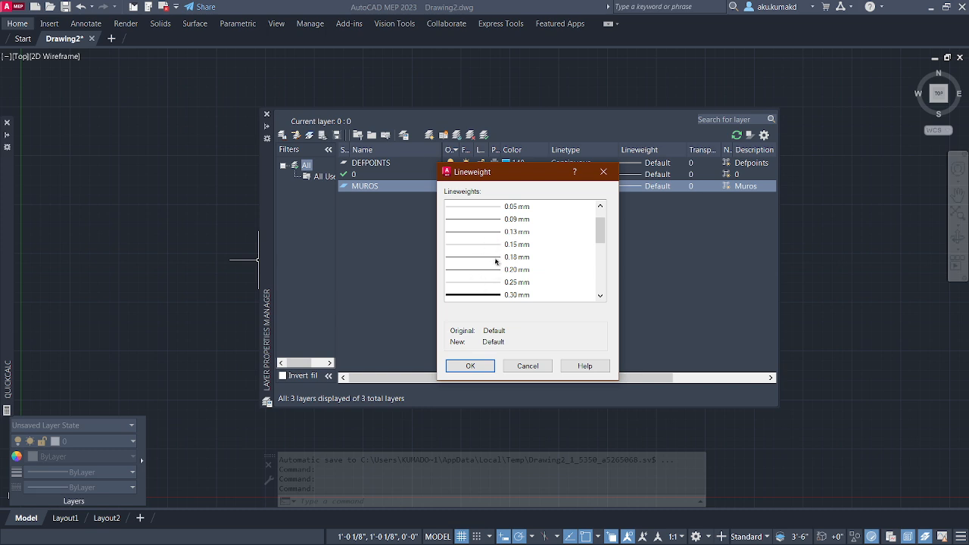
{"action": "scroll", "coordinate": [496, 261], "scroll_direction": "down", "scroll_amount": 1}
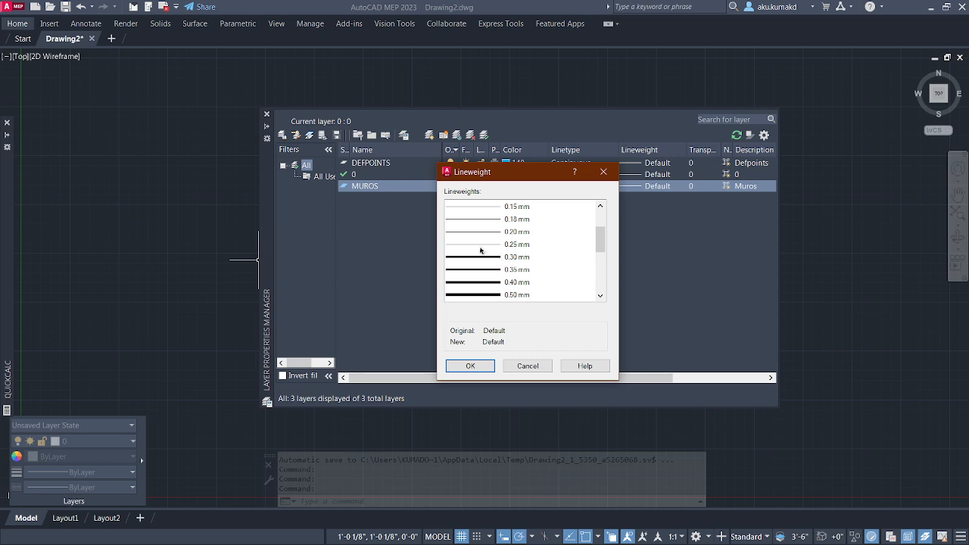
{"action": "scroll", "coordinate": [479, 250], "scroll_direction": "up", "scroll_amount": 2}
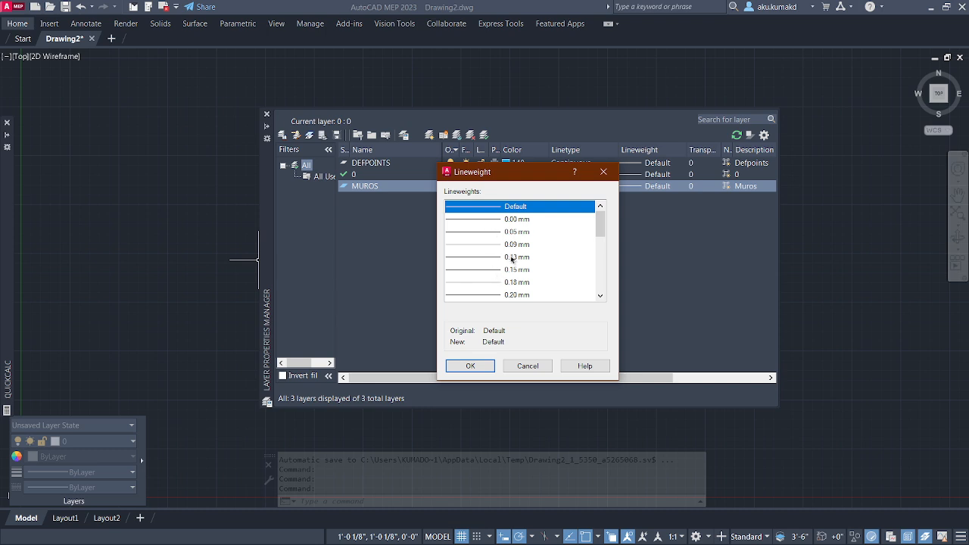
Try different lineweights for the MUROS layer, including 0.00, 0.09, 0.20, 0.30, 0.40, 0.50 and 0.80 mm
{"action": "left_click", "coordinate": [491, 221]}
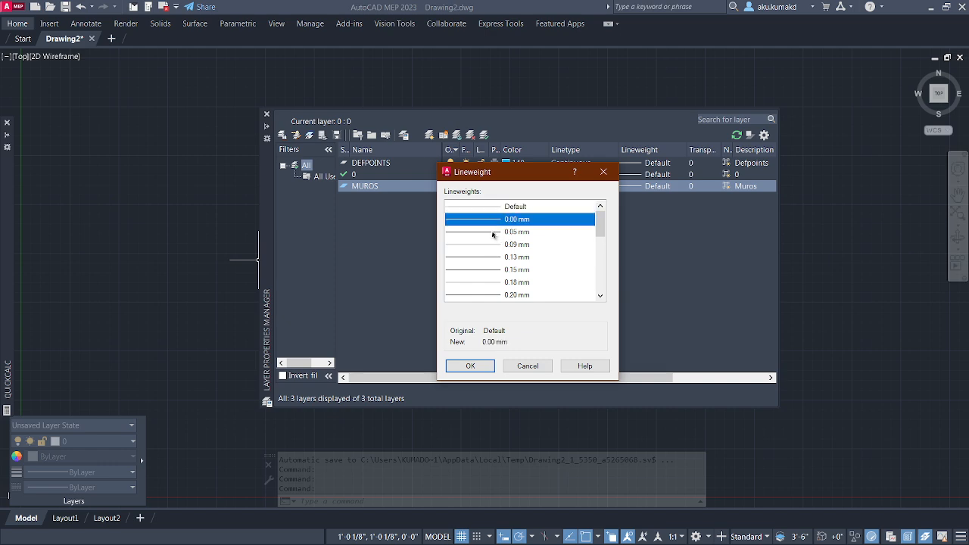
{"action": "left_click", "coordinate": [495, 249]}
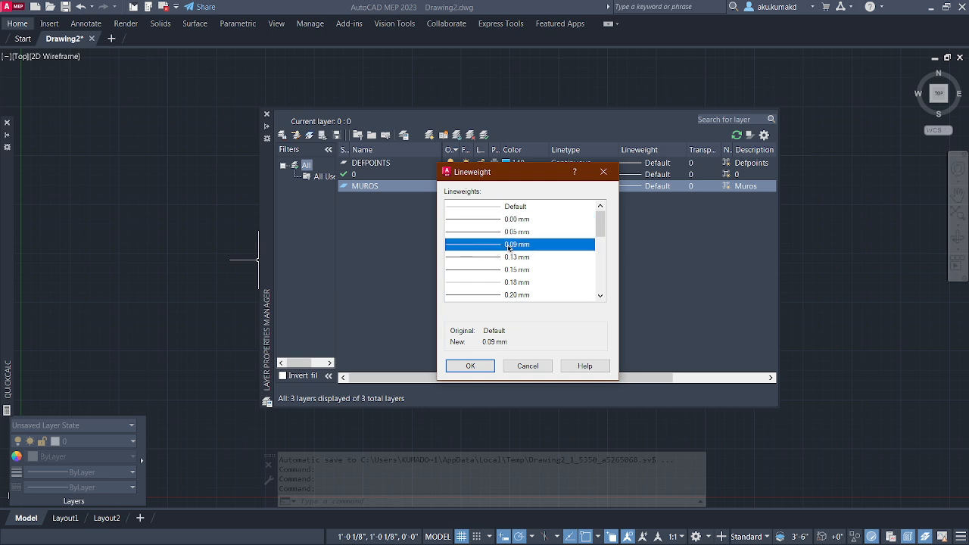
{"action": "scroll", "coordinate": [509, 246], "scroll_direction": "down", "scroll_amount": 1}
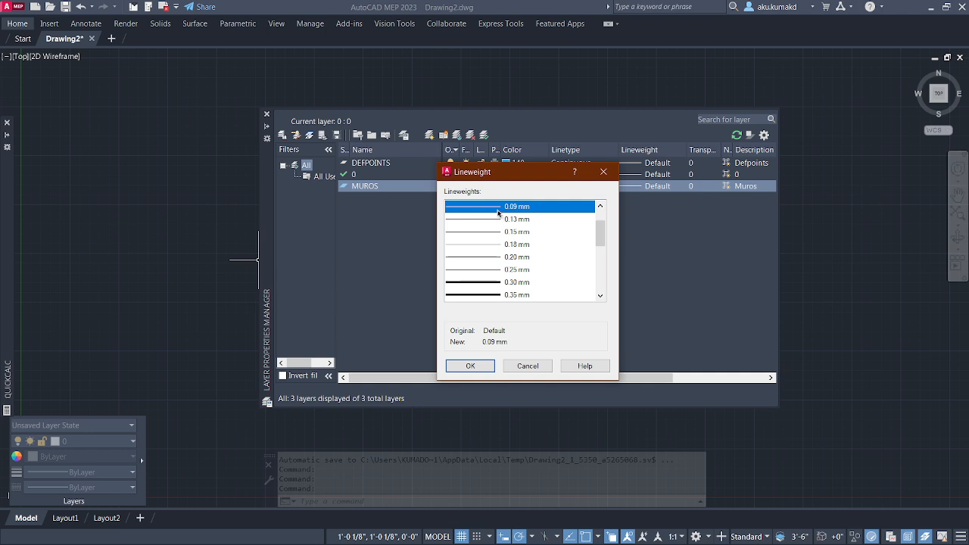
{"action": "left_click", "coordinate": [496, 258]}
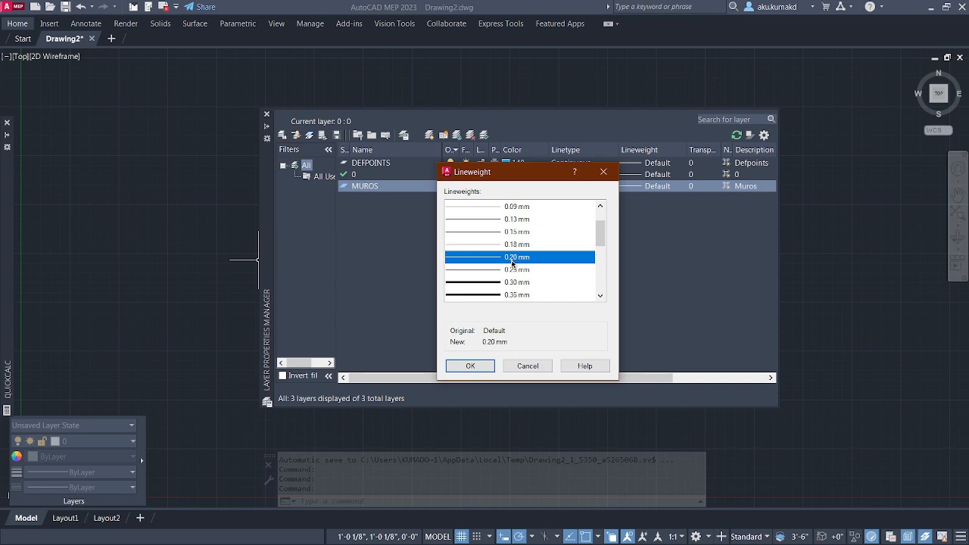
{"action": "scroll", "coordinate": [512, 262], "scroll_direction": "down", "scroll_amount": 1}
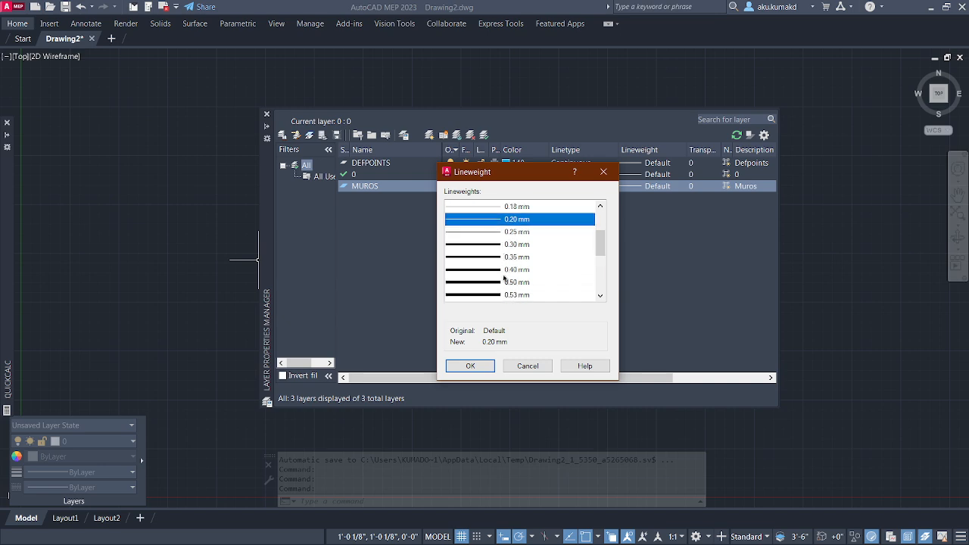
{"action": "left_click", "coordinate": [505, 245]}
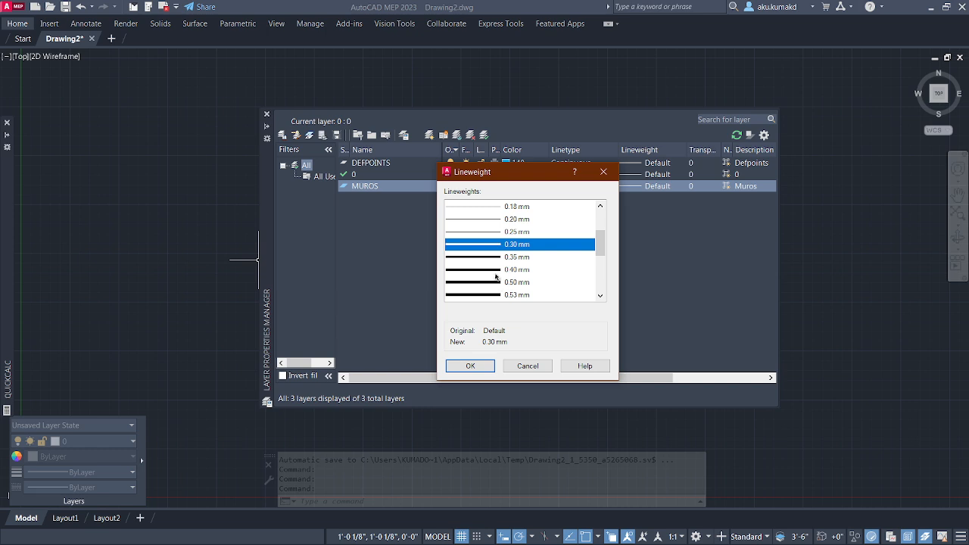
{"action": "left_click", "coordinate": [499, 270]}
{"action": "scroll", "coordinate": [499, 265], "scroll_direction": "down", "scroll_amount": 1}
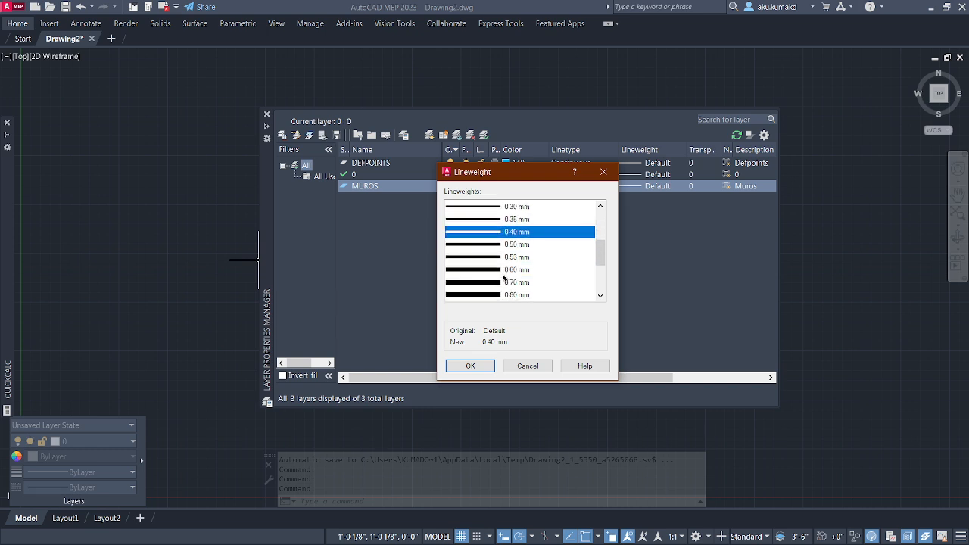
{"action": "left_click", "coordinate": [492, 246]}
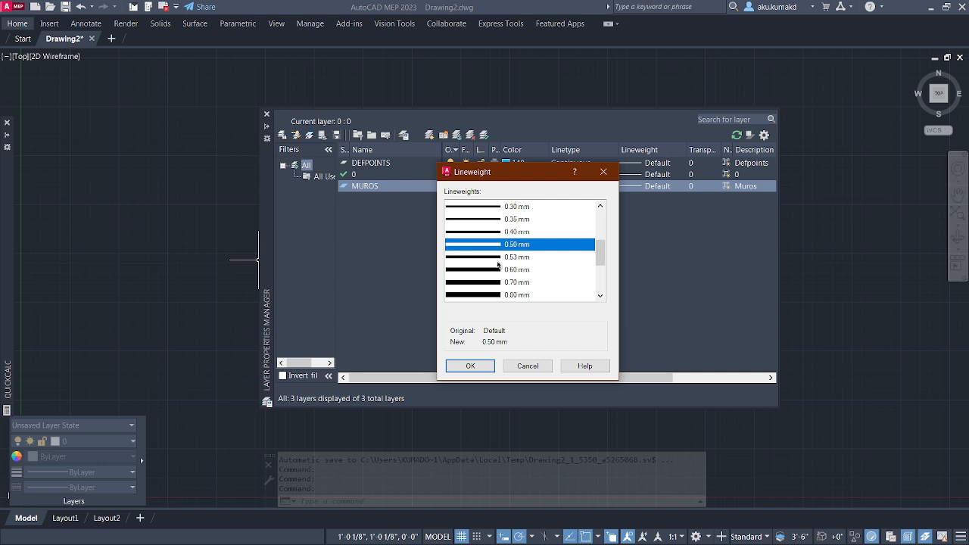
{"action": "left_click", "coordinate": [495, 273]}
{"action": "left_click", "coordinate": [501, 286]}
{"action": "left_click", "coordinate": [500, 296]}
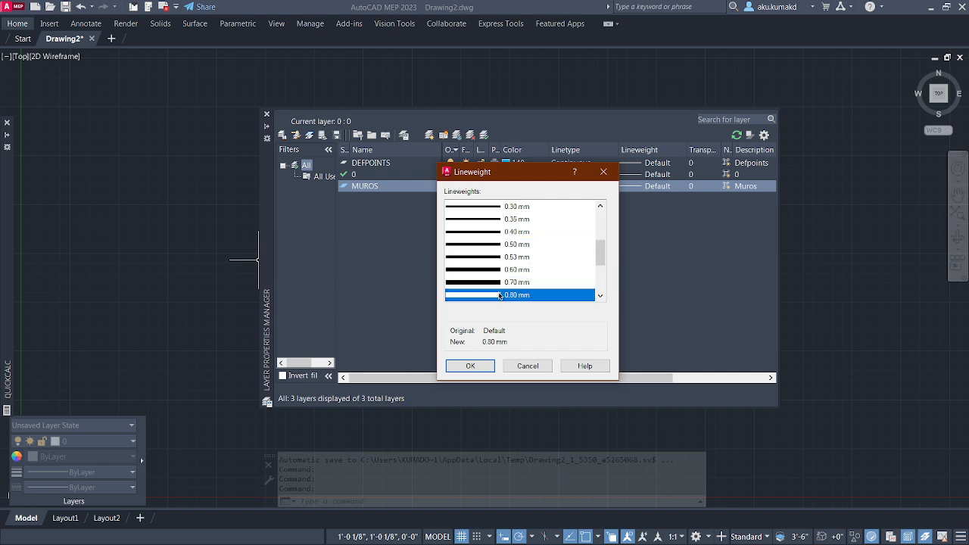
Set the MUROS layer's lineweight to 0.09 mm
{"action": "scroll", "coordinate": [504, 268], "scroll_direction": "down", "scroll_amount": 1}
{"action": "scroll", "coordinate": [511, 227], "scroll_direction": "up", "scroll_amount": 3}
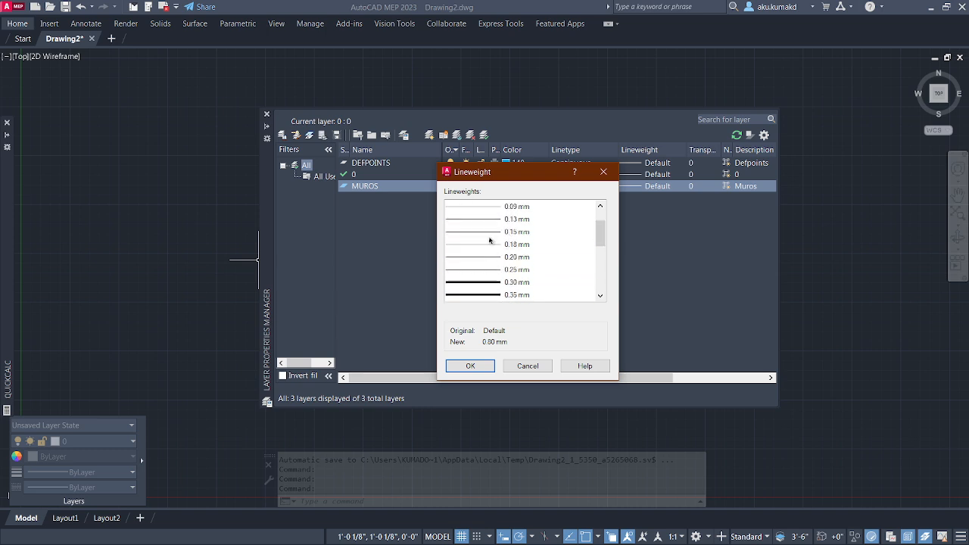
{"action": "scroll", "coordinate": [509, 243], "scroll_direction": "up", "scroll_amount": 1}
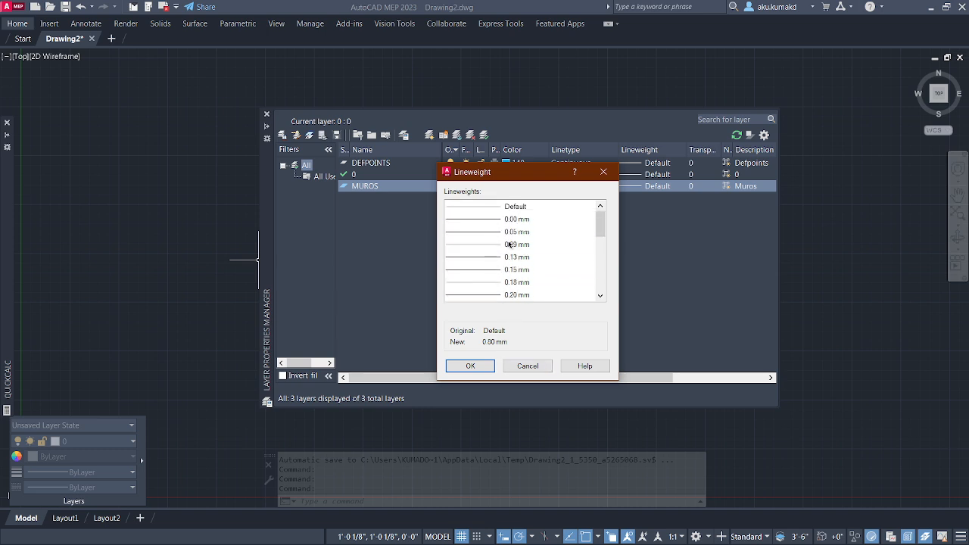
{"action": "left_click", "coordinate": [493, 257]}
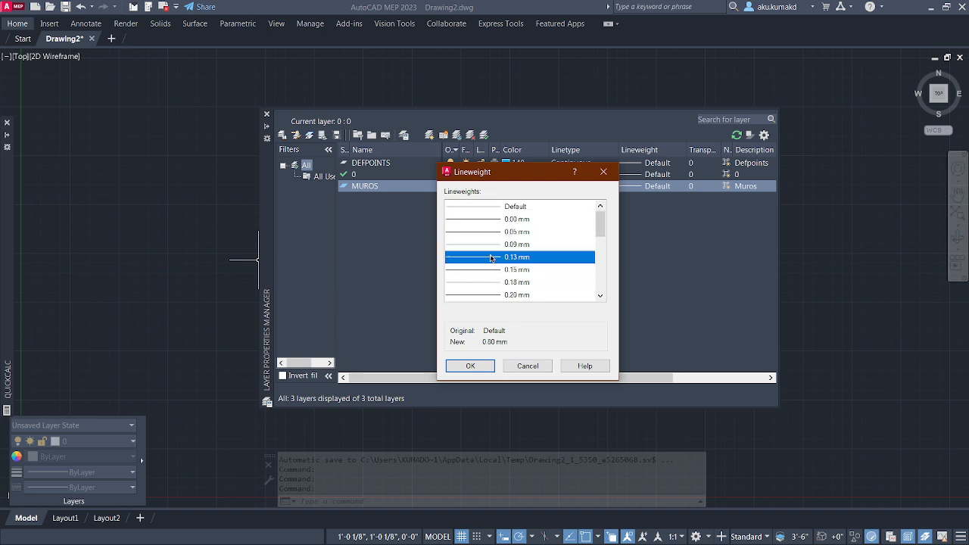
{"action": "left_click", "coordinate": [490, 244]}
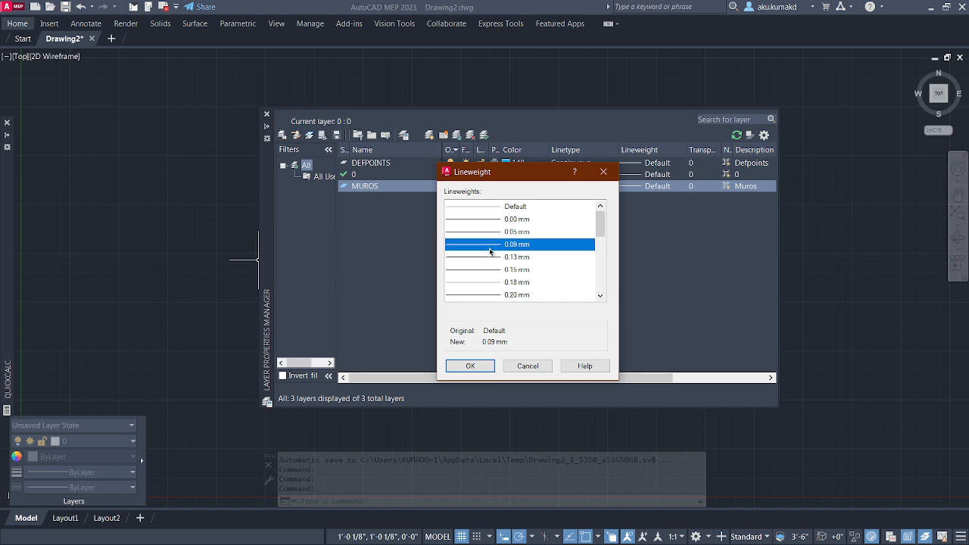
{"action": "left_click", "coordinate": [473, 367]}
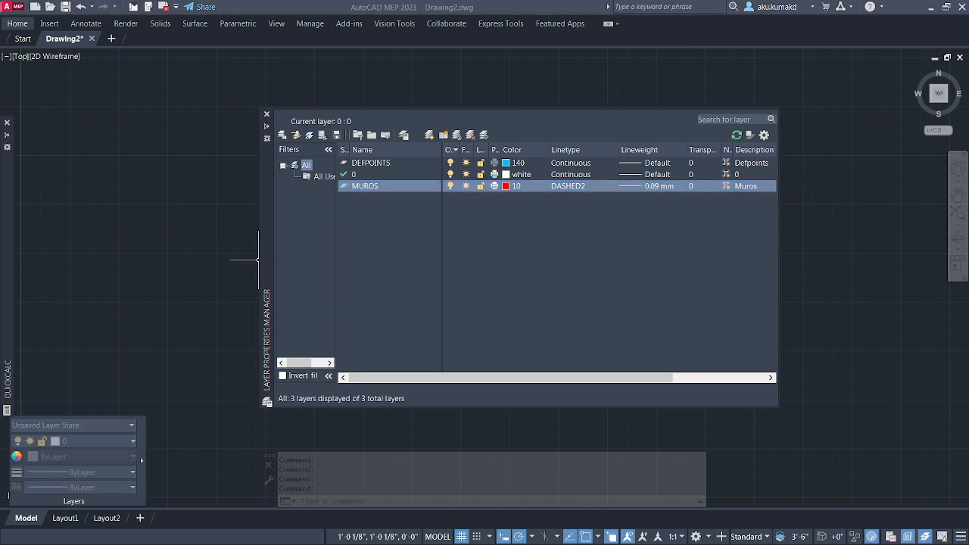
Review the lineweight options for the MUROS layer once more and accept 0.09 mm
{"action": "left_click", "coordinate": [420, 213]}
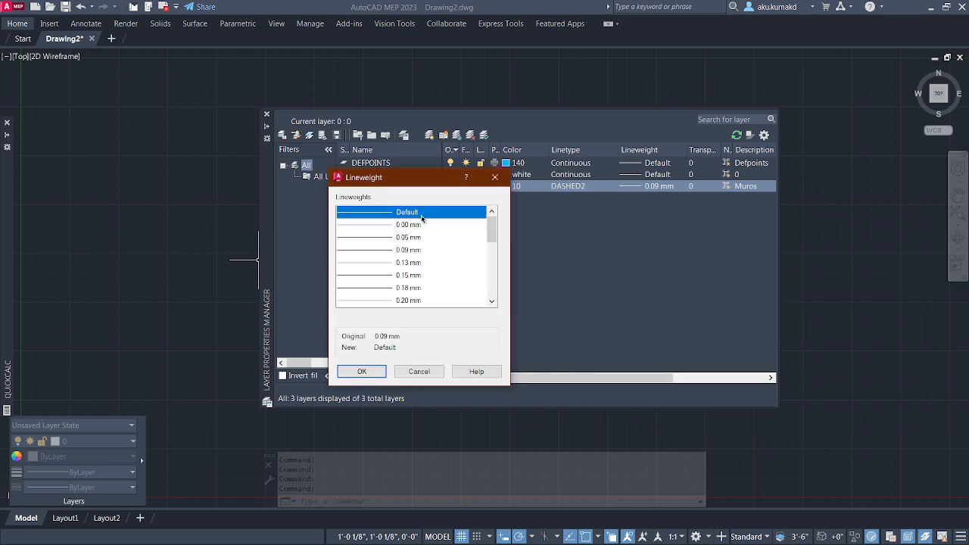
{"action": "left_click", "coordinate": [401, 251]}
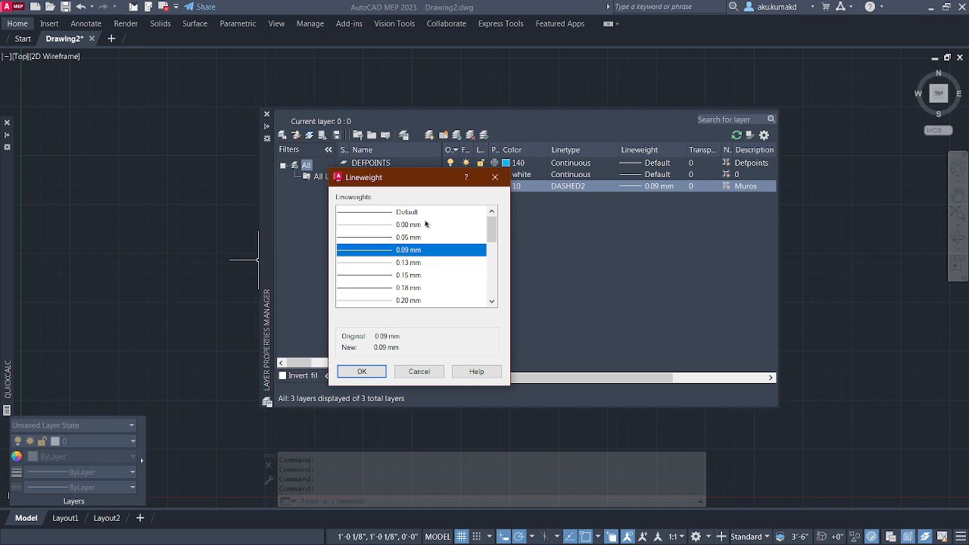
{"action": "mouse_move", "coordinate": [489, 229]}
{"action": "left_mouse_down"}
{"action": "mouse_move", "coordinate": [496, 257]}
{"action": "mouse_move", "coordinate": [492, 237]}
{"action": "left_mouse_up"}
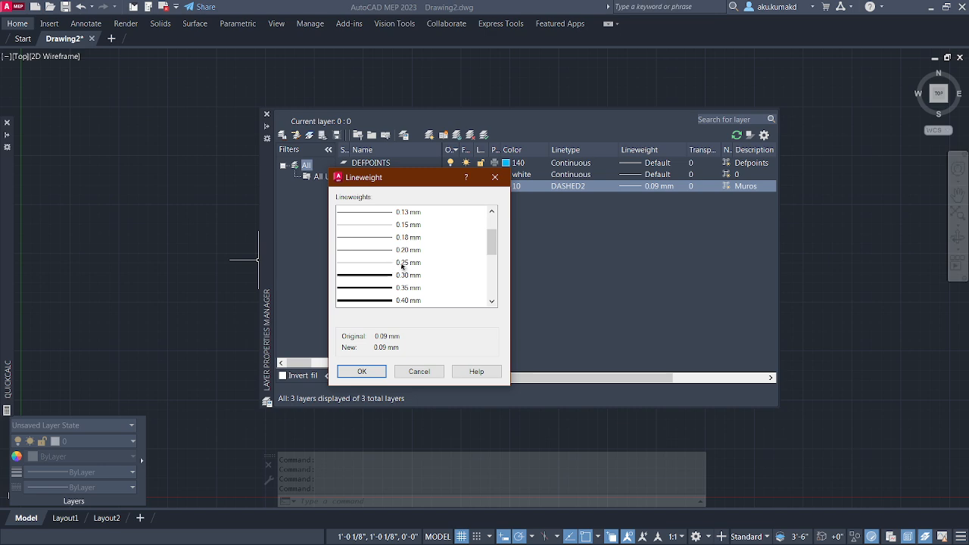
{"action": "scroll", "coordinate": [401, 266], "scroll_direction": "up", "scroll_amount": 2}
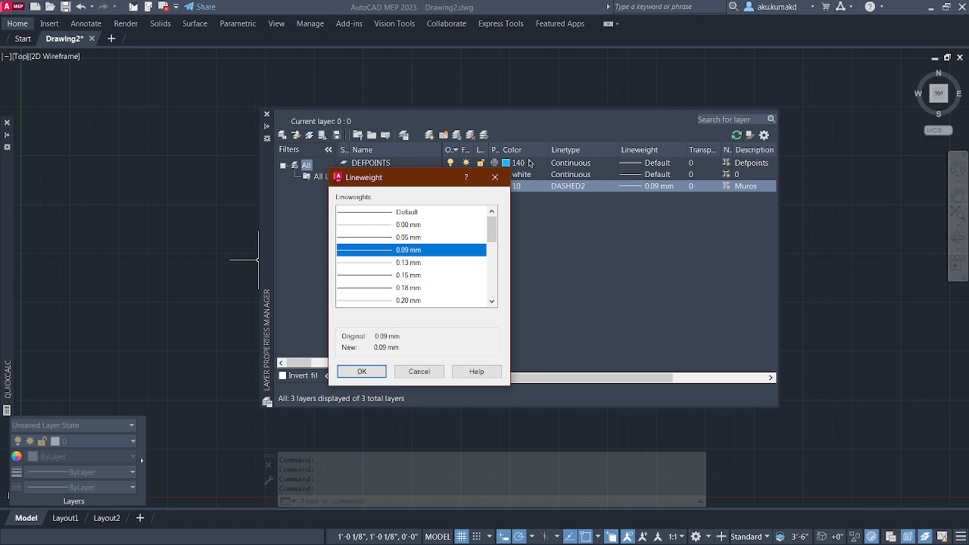
{"action": "left_click_drag", "start_coordinate": [441, 183], "coordinate": [448, 196]}
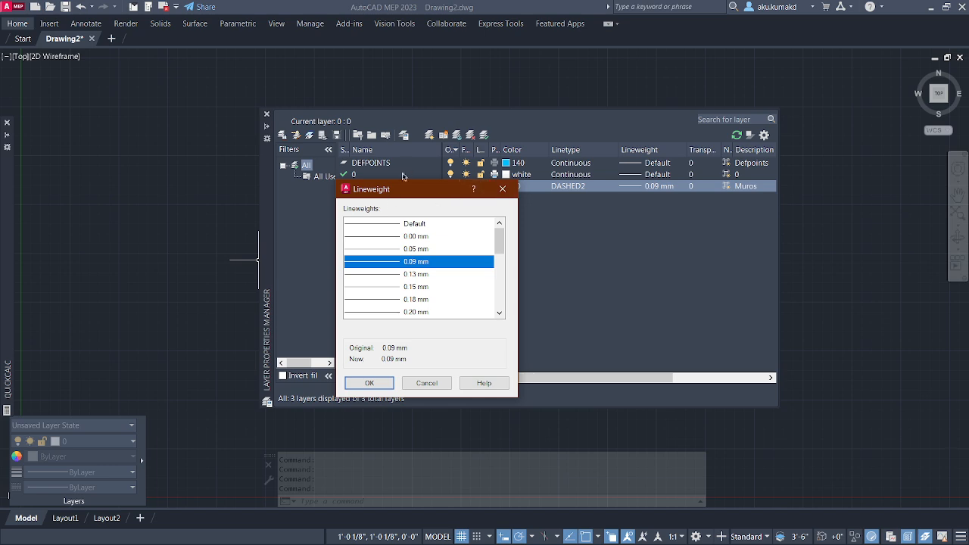
{"action": "left_click_drag", "start_coordinate": [428, 195], "coordinate": [434, 180]}
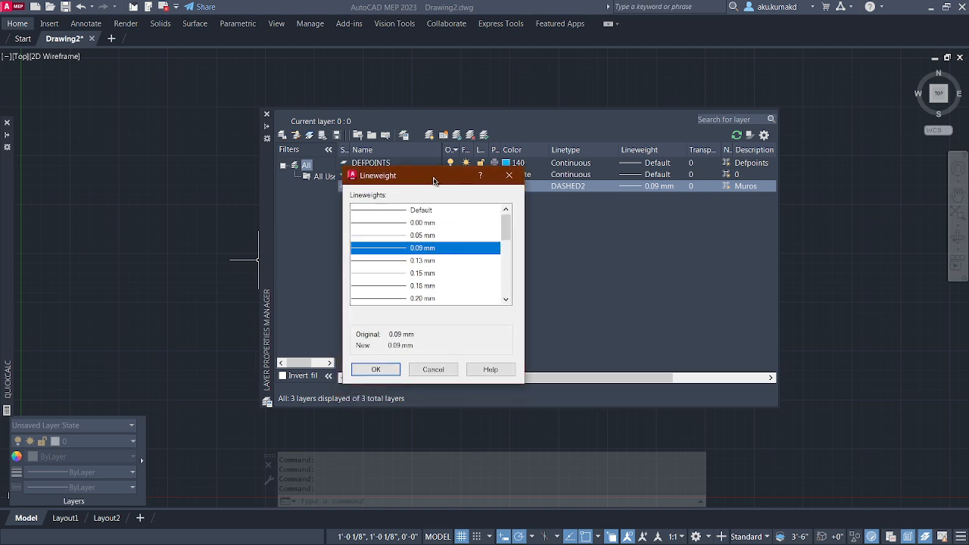
{"action": "left_click", "coordinate": [390, 370]}
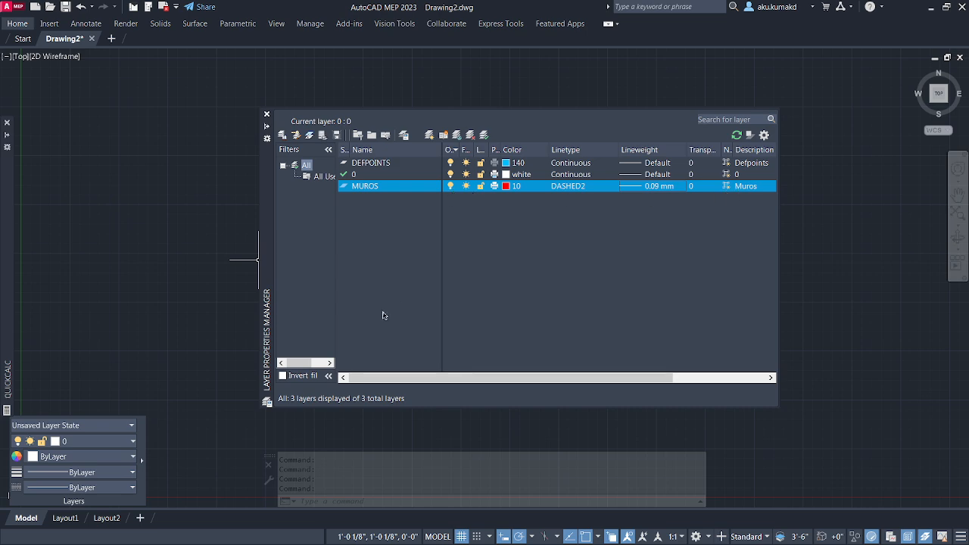
Make MUROS the current layer in the Layer Properties Manager
{"action": "left_click", "coordinate": [212, 224]}
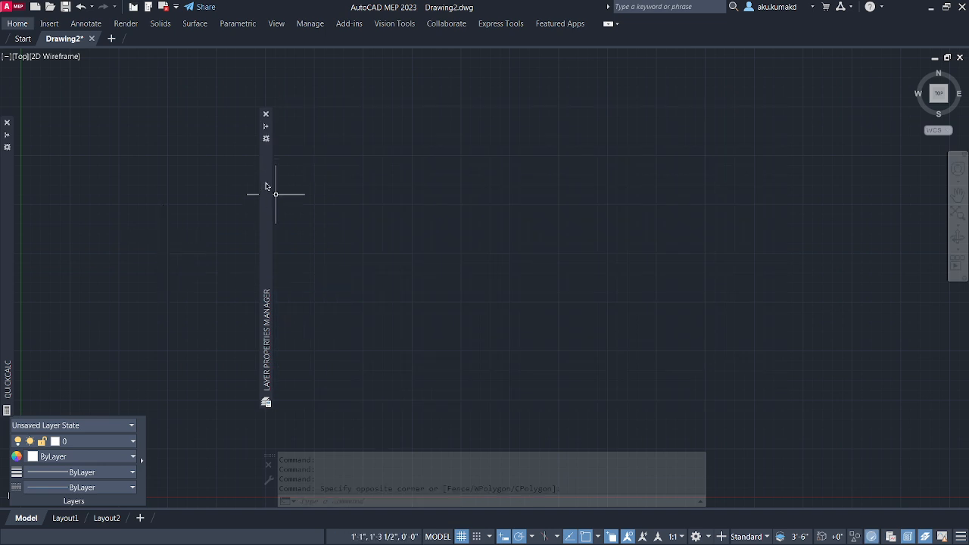
{"action": "mouse_move", "coordinate": [266, 186]}
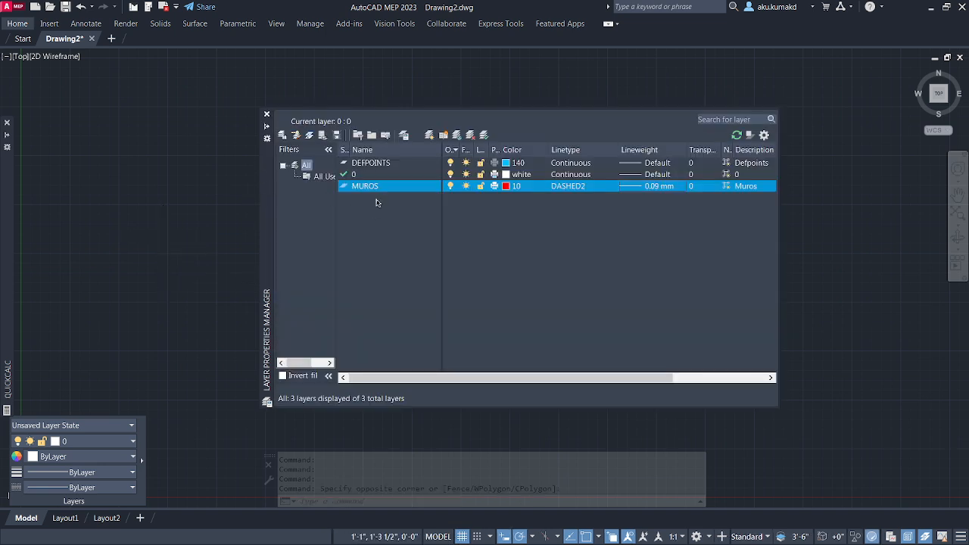
{"action": "left_click", "coordinate": [485, 136]}
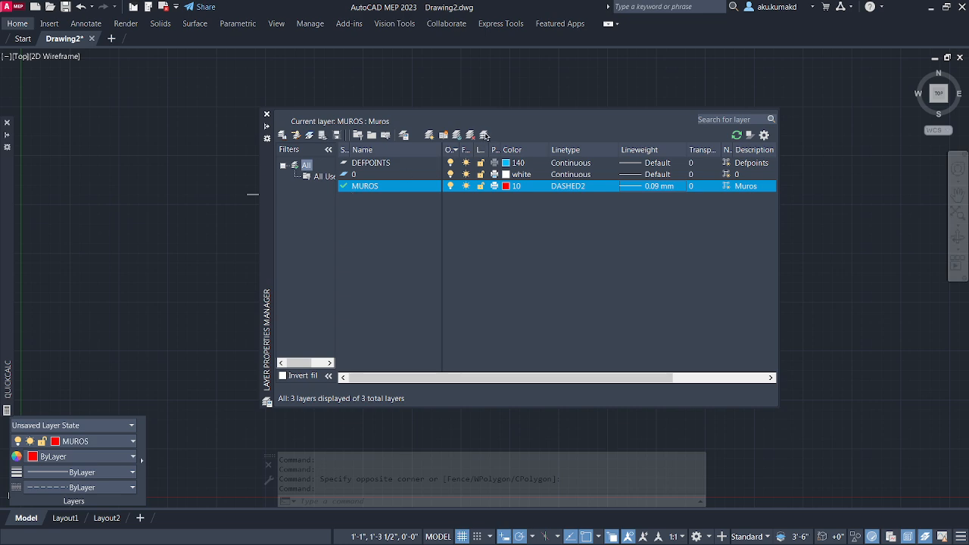
Examine the layer, color, lineweight and linetype lists that apply to the current MUROS layer
{"action": "left_click", "coordinate": [398, 89]}
{"action": "left_click", "coordinate": [405, 72]}
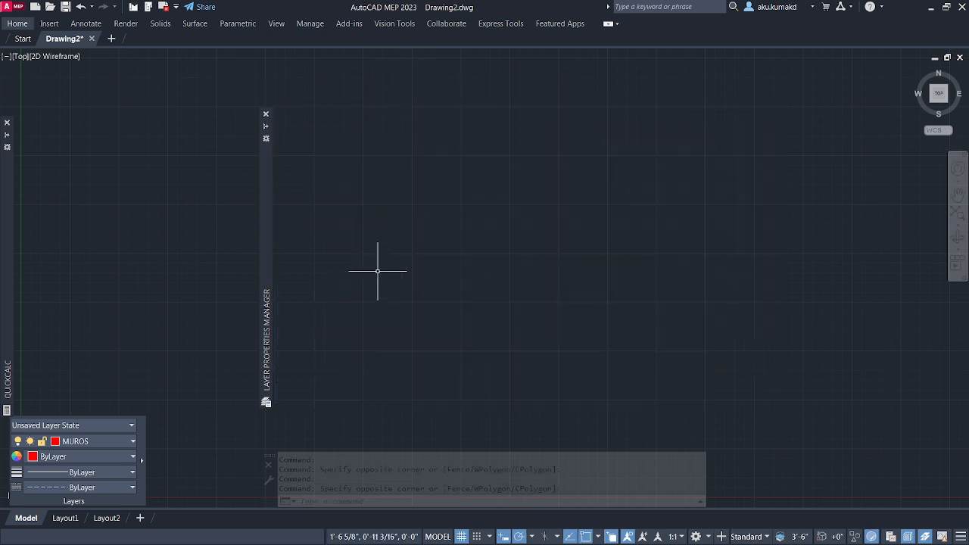
{"action": "left_click", "coordinate": [75, 443]}
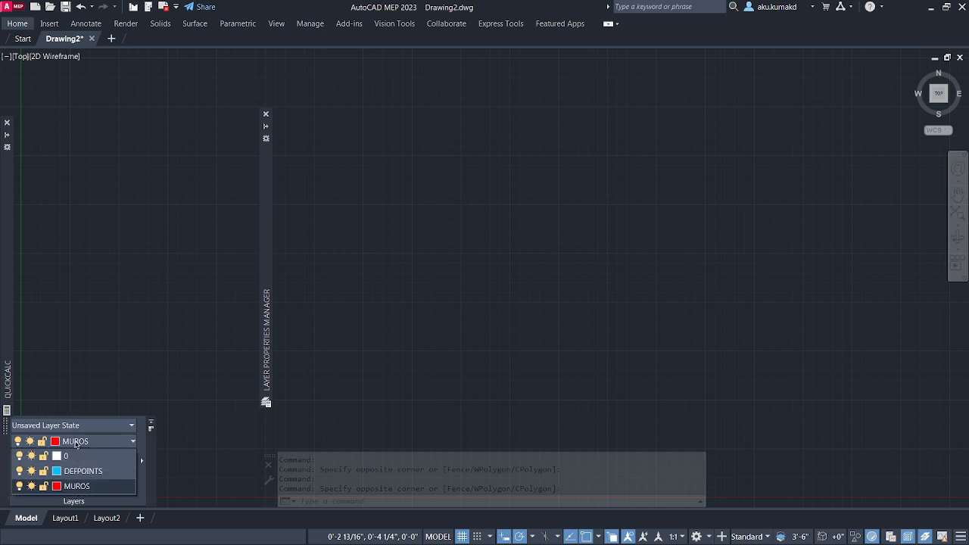
{"action": "left_click", "coordinate": [87, 463]}
{"action": "left_click", "coordinate": [86, 458]}
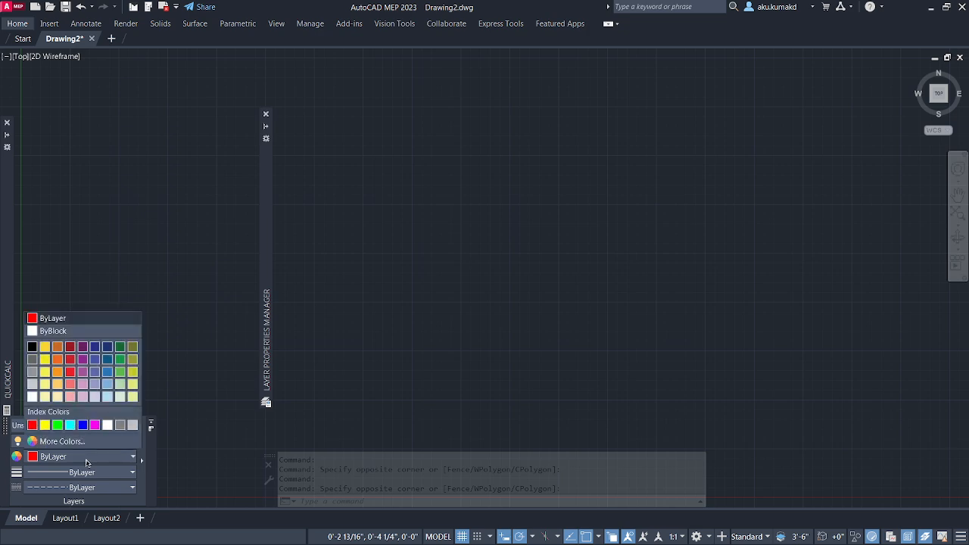
{"action": "left_click", "coordinate": [82, 458]}
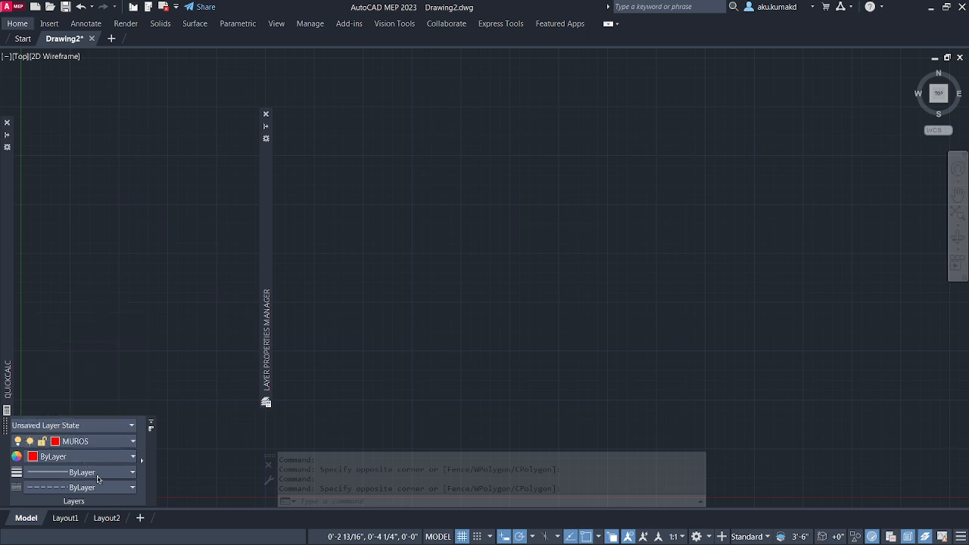
{"action": "left_click", "coordinate": [97, 472]}
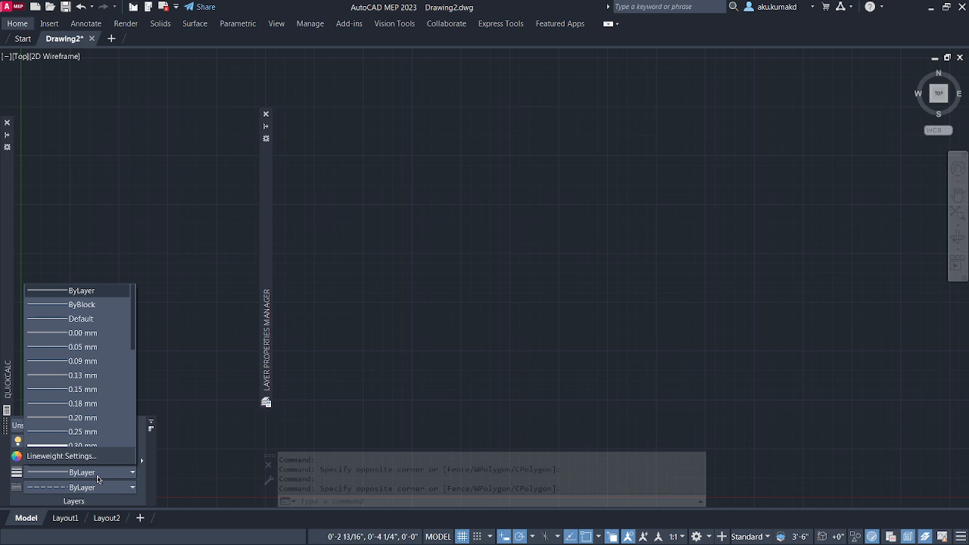
{"action": "left_click", "coordinate": [98, 478]}
{"action": "left_click", "coordinate": [105, 490]}
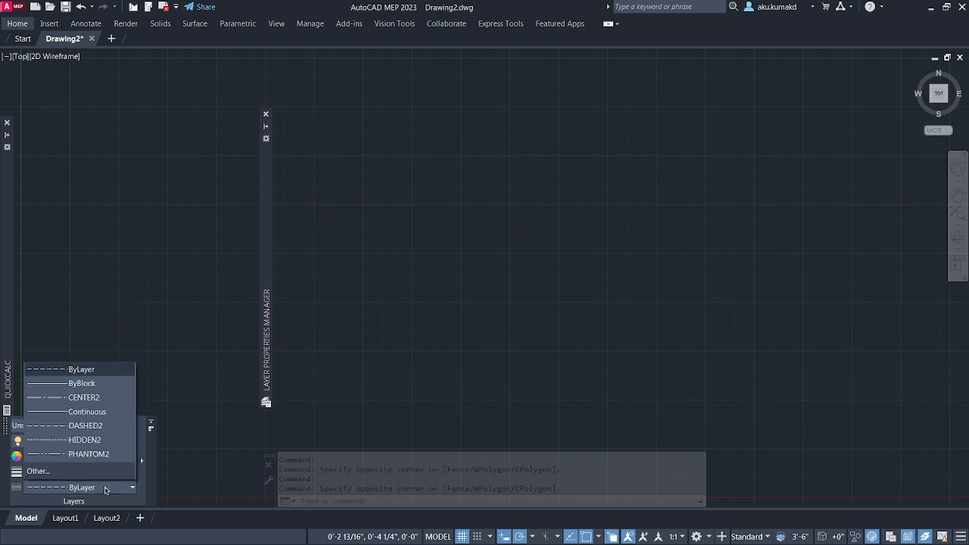
{"action": "left_click", "coordinate": [105, 490]}
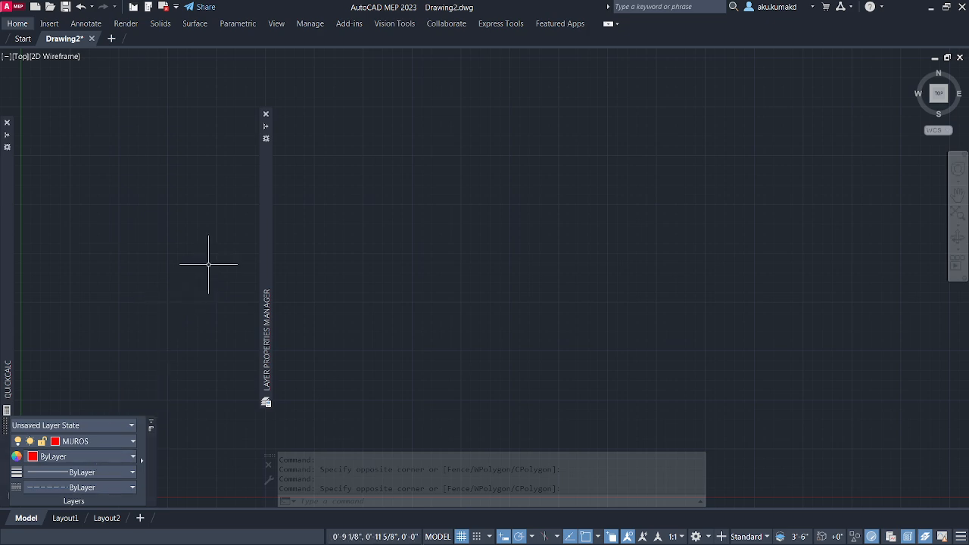
Draw an open chain of four line segments on the MUROS layer, starting with a downward vertical about 7 1/16" long and ending with a diagonal
{"action": "mouse_move", "coordinate": [263, 249]}
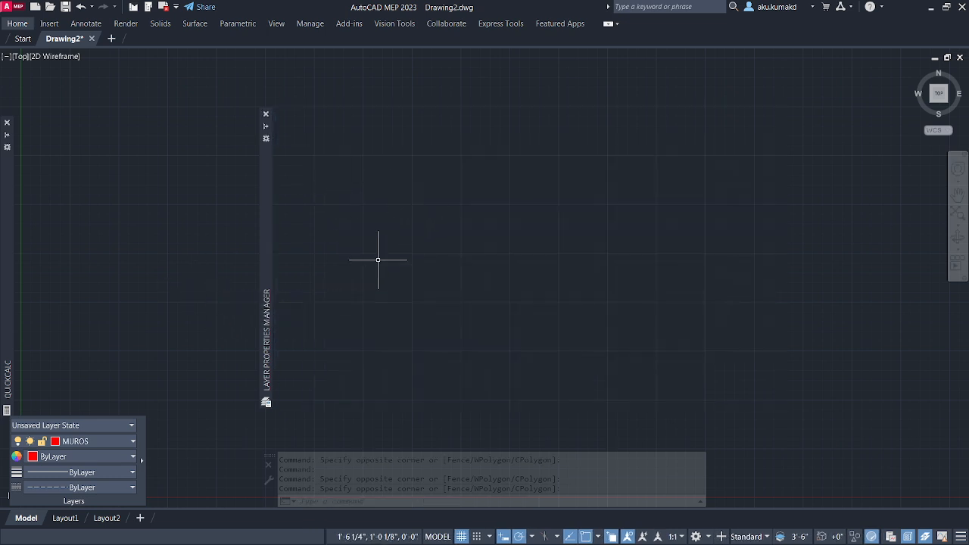
{"action": "type", "text": "L"}
{"action": "key", "text": "Return"}
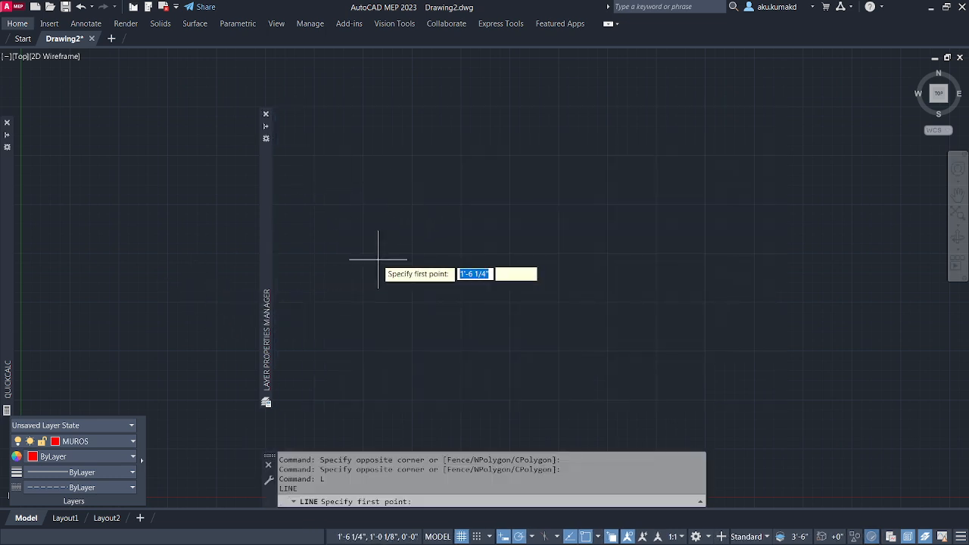
{"action": "left_click", "coordinate": [361, 173]}
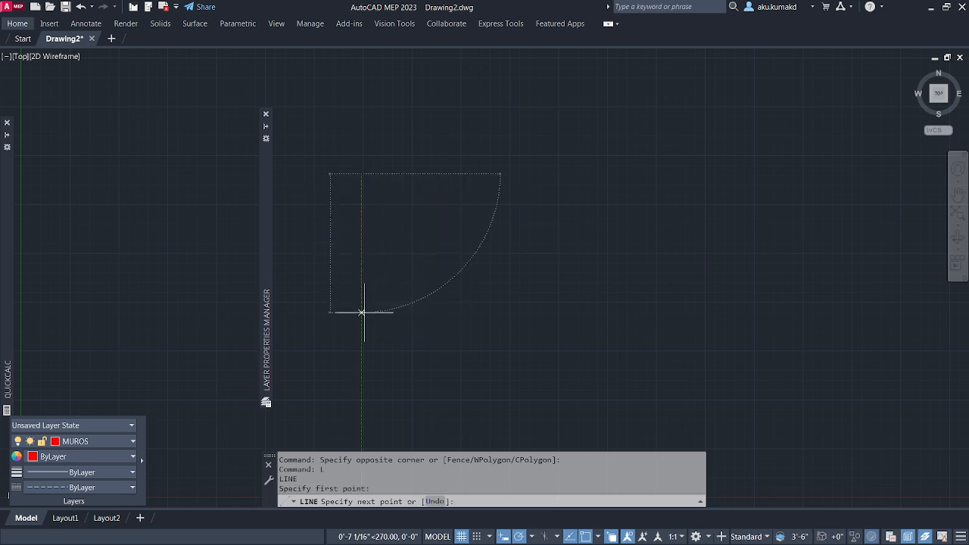
{"action": "left_click", "coordinate": [361, 312]}
{"action": "left_click", "coordinate": [482, 312]}
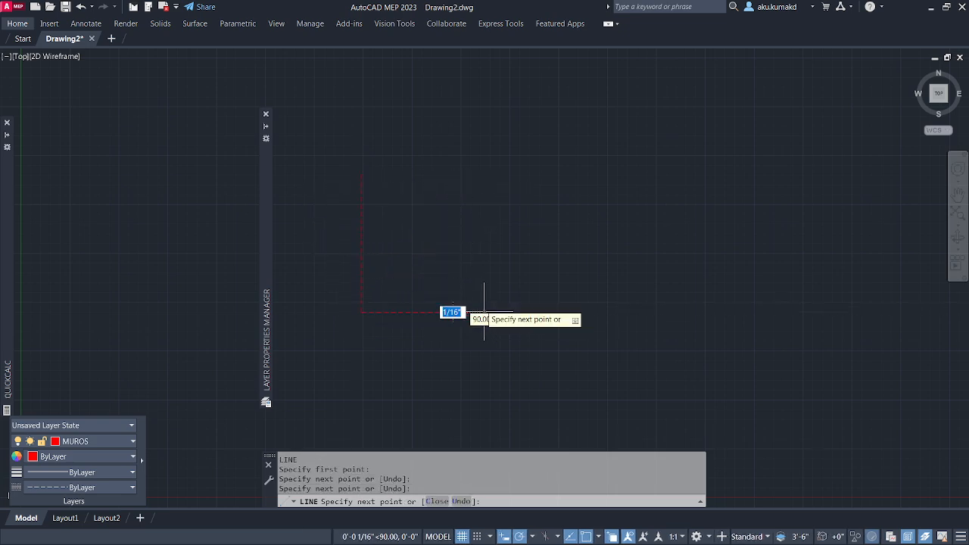
{"action": "left_click", "coordinate": [482, 202]}
{"action": "left_click", "coordinate": [428, 246]}
{"action": "key", "text": "Return"}
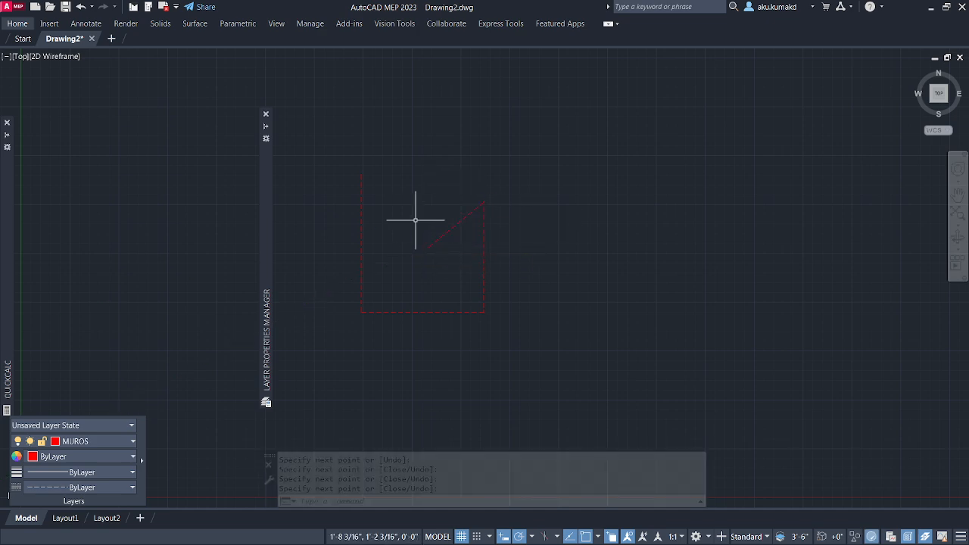
Draw two overlapping circles across the MUROS lines, the first with a radius of about 2 1/2" and a smaller one at its upper right
{"action": "scroll", "coordinate": [415, 227], "scroll_direction": "up", "scroll_amount": 4}
{"action": "scroll", "coordinate": [439, 210], "scroll_direction": "down", "scroll_amount": 2}
{"action": "scroll", "coordinate": [353, 287], "scroll_direction": "up", "scroll_amount": 2}
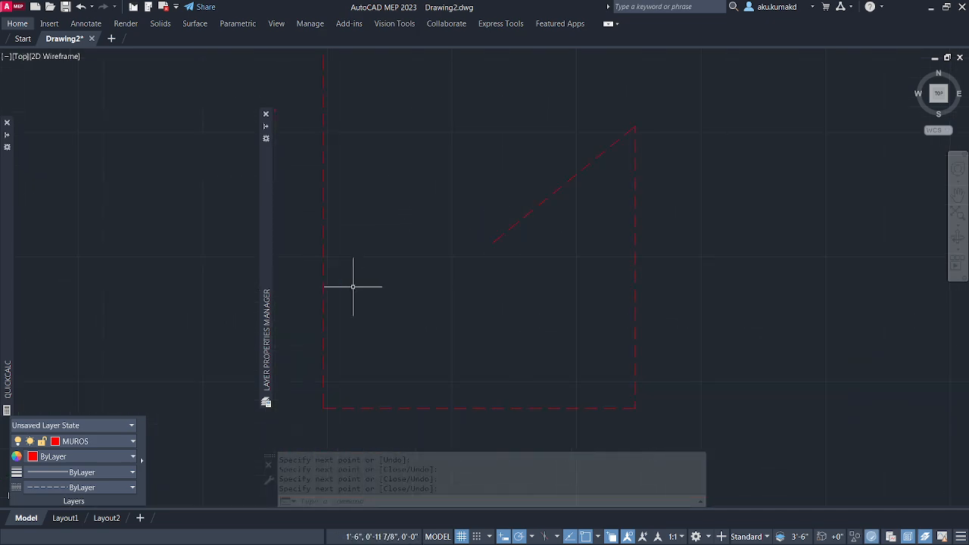
{"action": "type", "text": "C"}
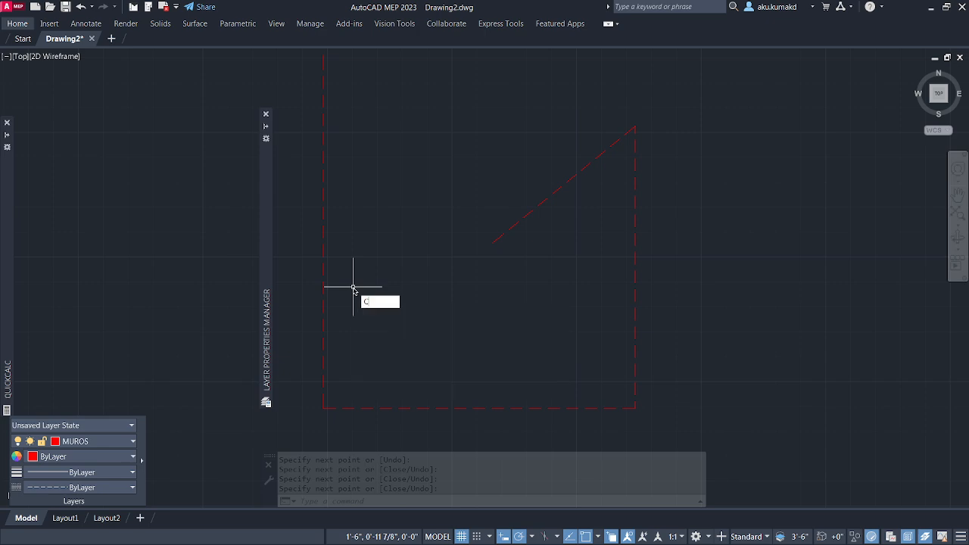
{"action": "key", "text": "Return"}
{"action": "left_click", "coordinate": [374, 291]}
{"action": "left_click", "coordinate": [493, 325]}
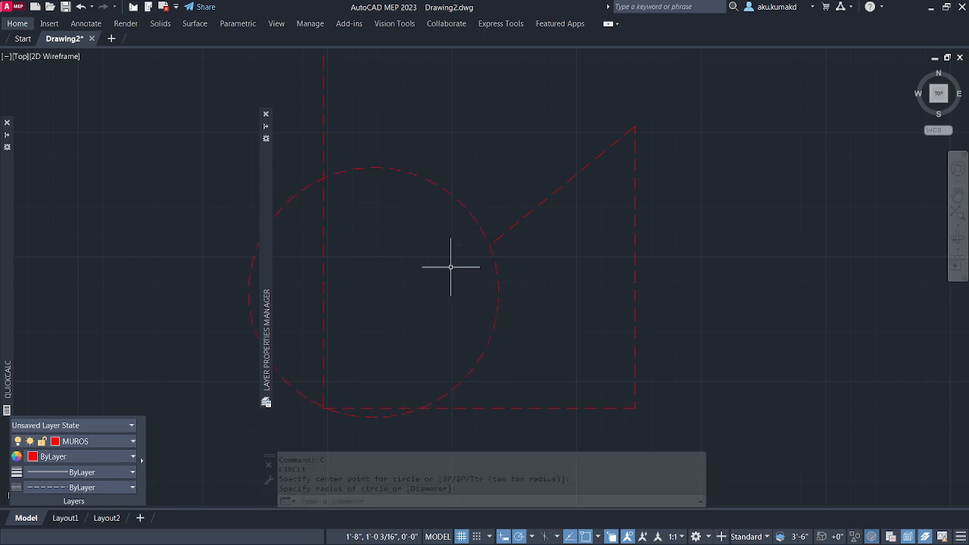
{"action": "key", "text": "Return"}
{"action": "left_click", "coordinate": [514, 184]}
{"action": "left_click", "coordinate": [562, 238]}
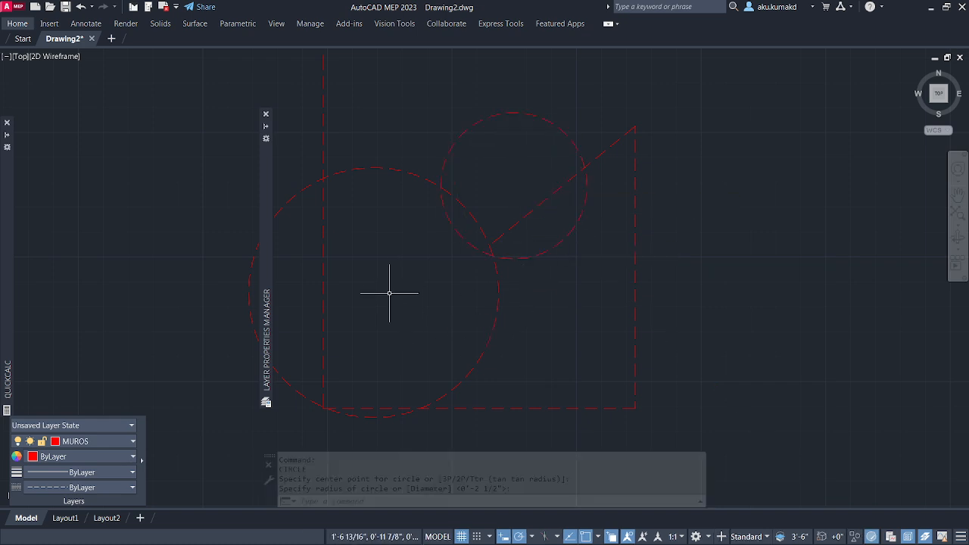
Create a new layer in the Layer Properties Manager and set its color to index 50 (yellow)
{"action": "mouse_move", "coordinate": [266, 215]}
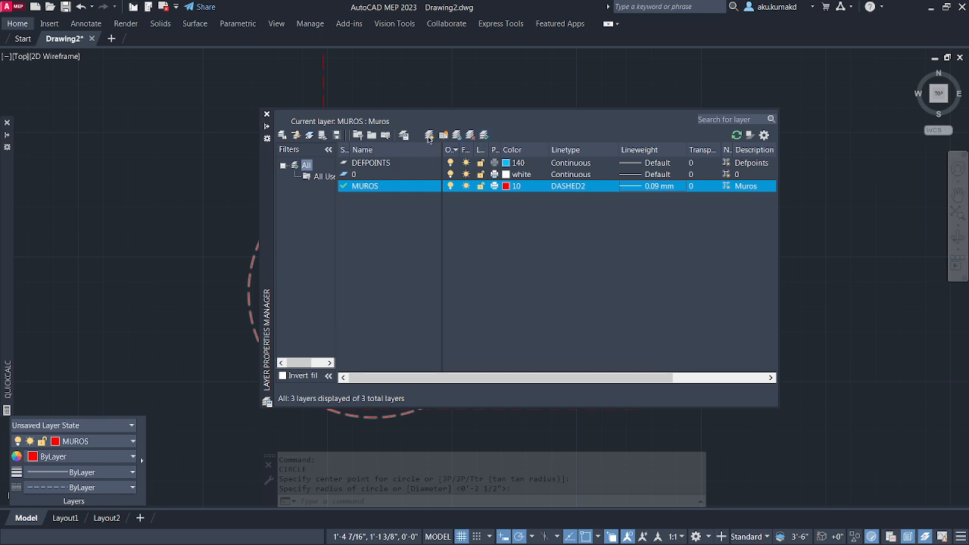
{"action": "left_click", "coordinate": [428, 136]}
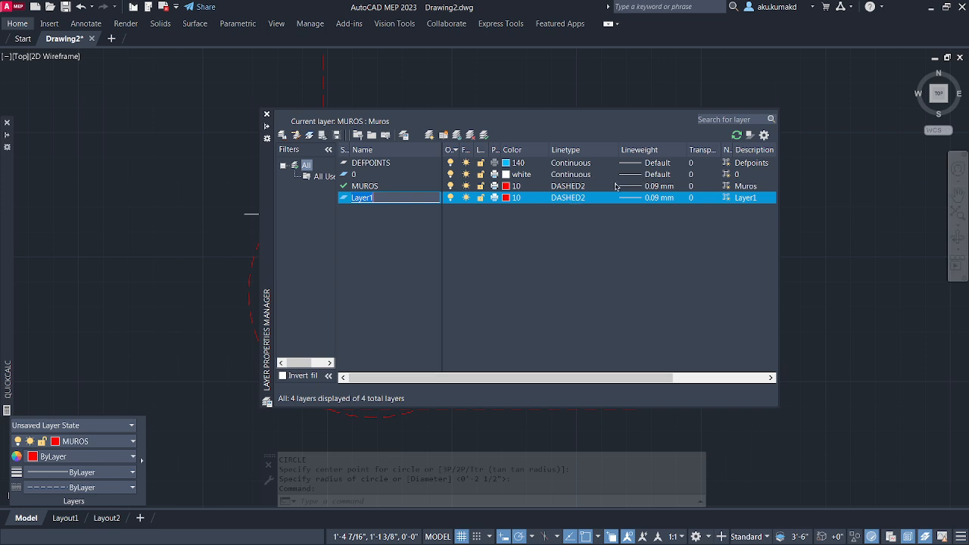
{"action": "left_click", "coordinate": [506, 202]}
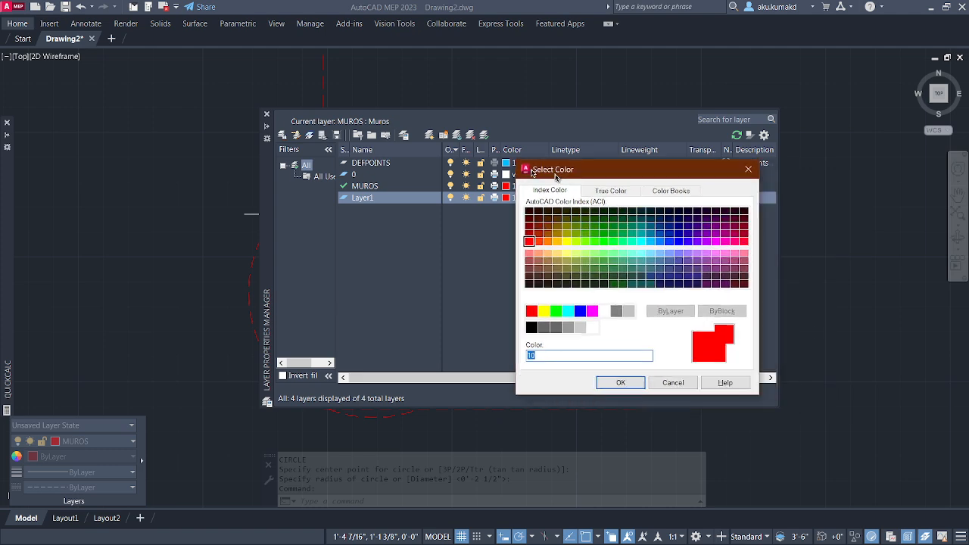
{"action": "left_click", "coordinate": [433, 241]}
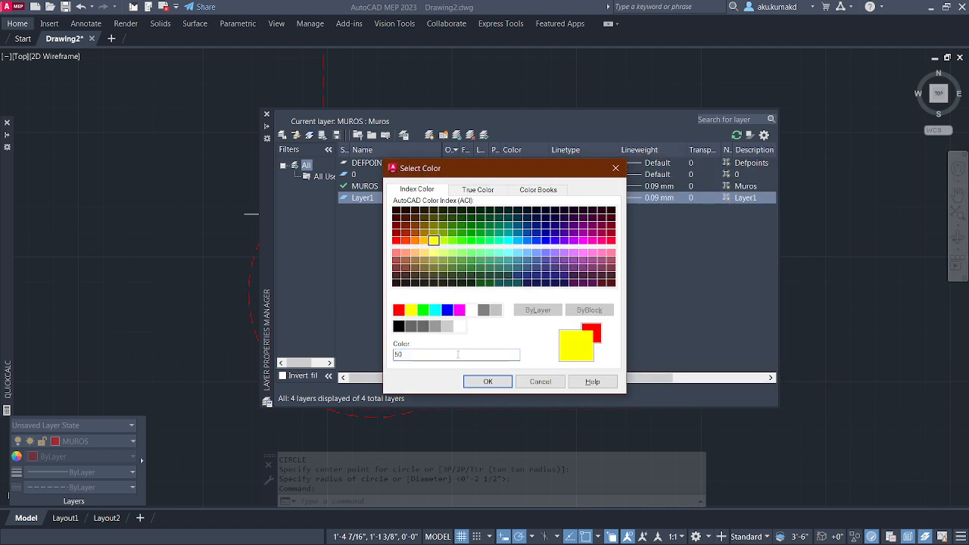
{"action": "left_click", "coordinate": [488, 381]}
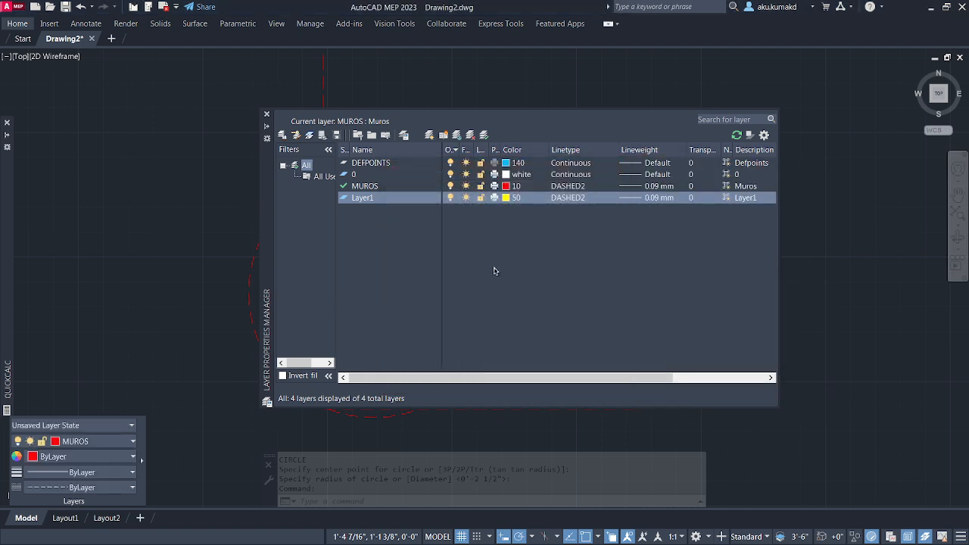
Set the new yellow layer's linetype to CENTER2
{"action": "left_click", "coordinate": [568, 198]}
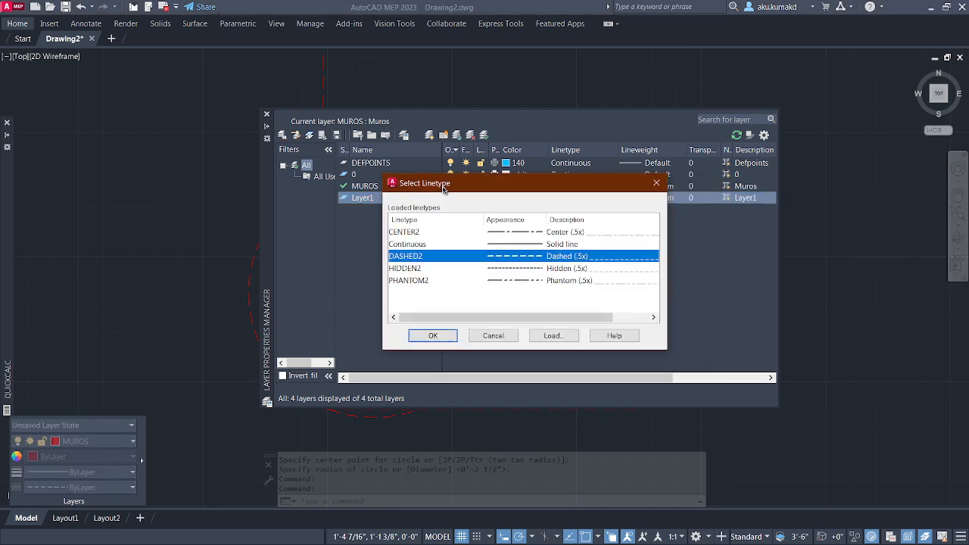
{"action": "left_click", "coordinate": [470, 230]}
{"action": "left_click", "coordinate": [435, 335]}
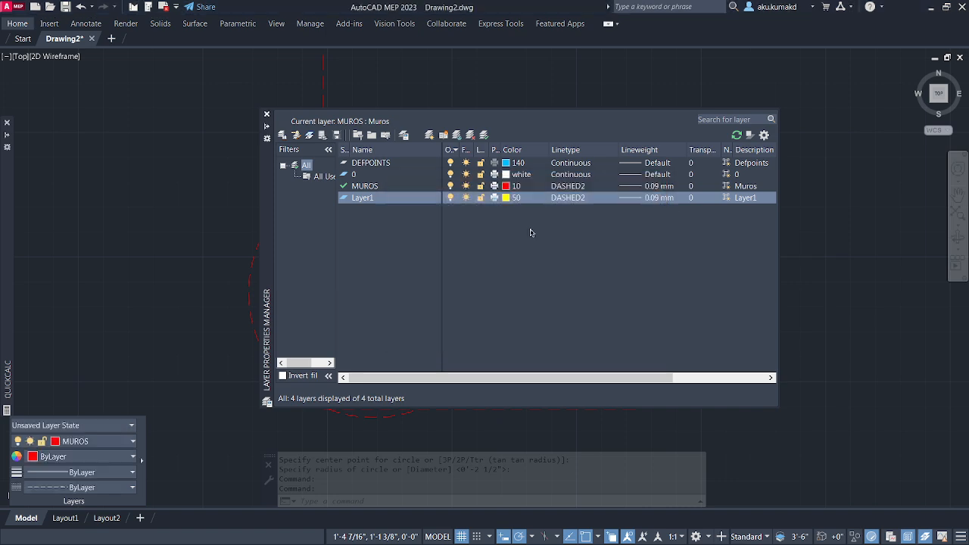
Set the new yellow layer's lineweight to 0.30 mm and make it the current layer
{"action": "left_click", "coordinate": [642, 196]}
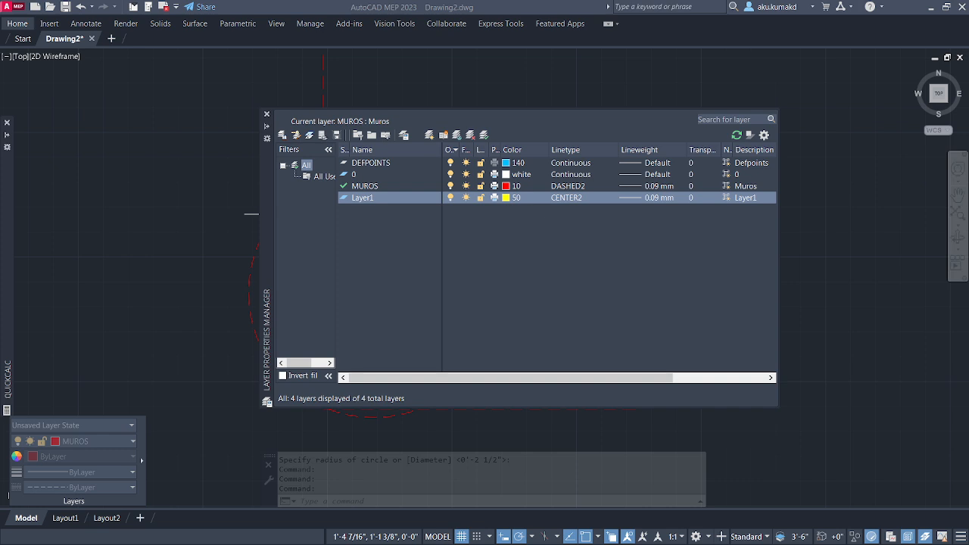
{"action": "left_click_drag", "start_coordinate": [293, 177], "coordinate": [444, 167]}
{"action": "scroll", "coordinate": [486, 269], "scroll_direction": "down", "scroll_amount": 2}
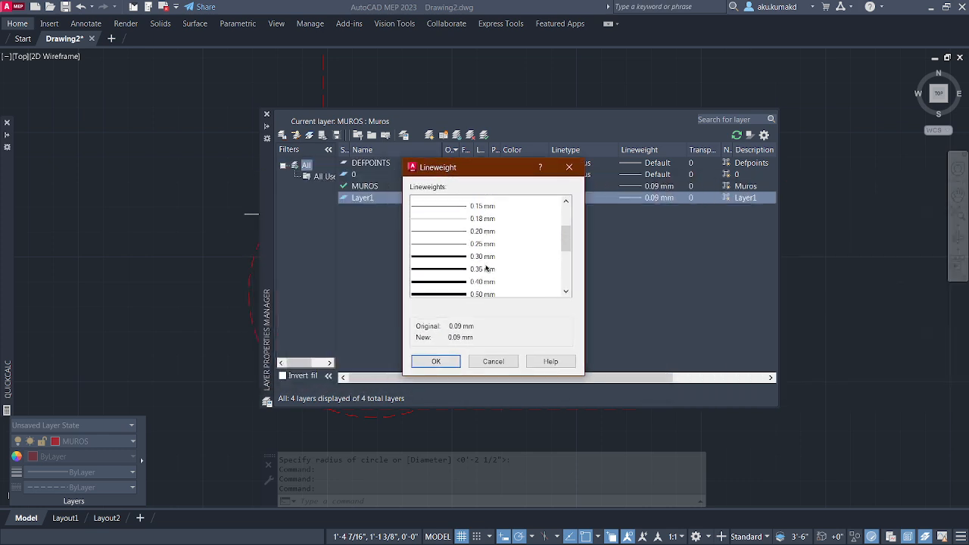
{"action": "scroll", "coordinate": [486, 269], "scroll_direction": "down", "scroll_amount": 1}
{"action": "left_click", "coordinate": [482, 242]}
{"action": "left_click", "coordinate": [443, 361]}
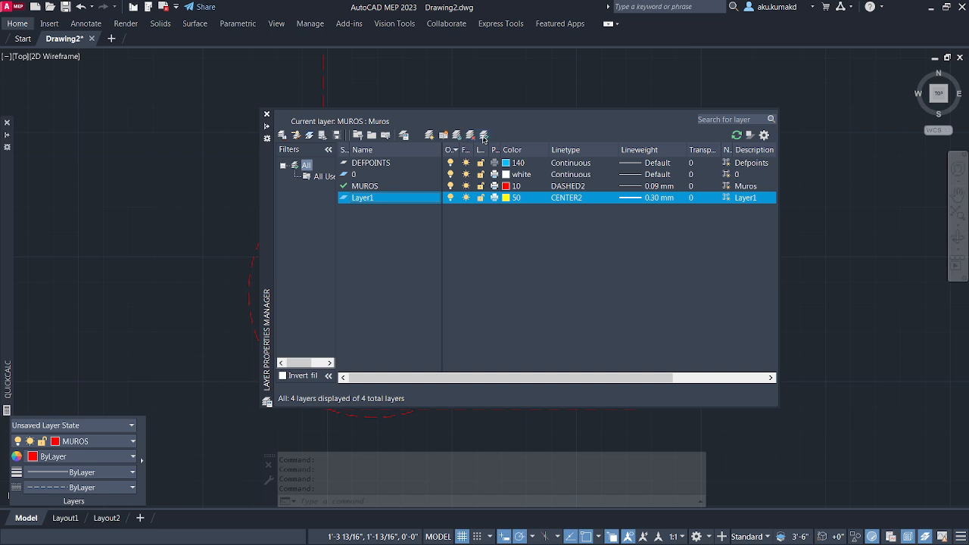
{"action": "left_click", "coordinate": [484, 136]}
{"action": "left_click", "coordinate": [180, 256]}
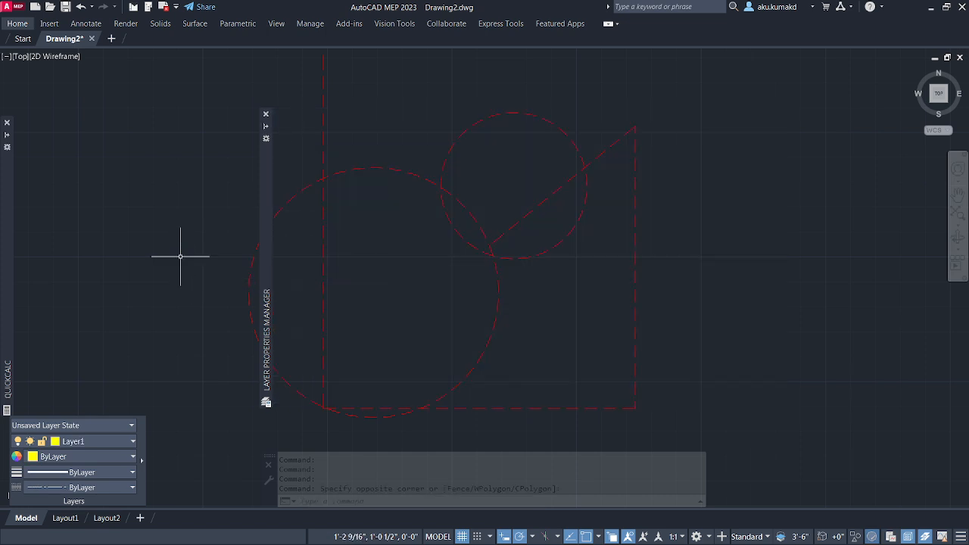
Draw an open chain of seven line segments on the yellow layer, starting horizontally inside the large circle and looping back into it
{"action": "type", "text": "l"}
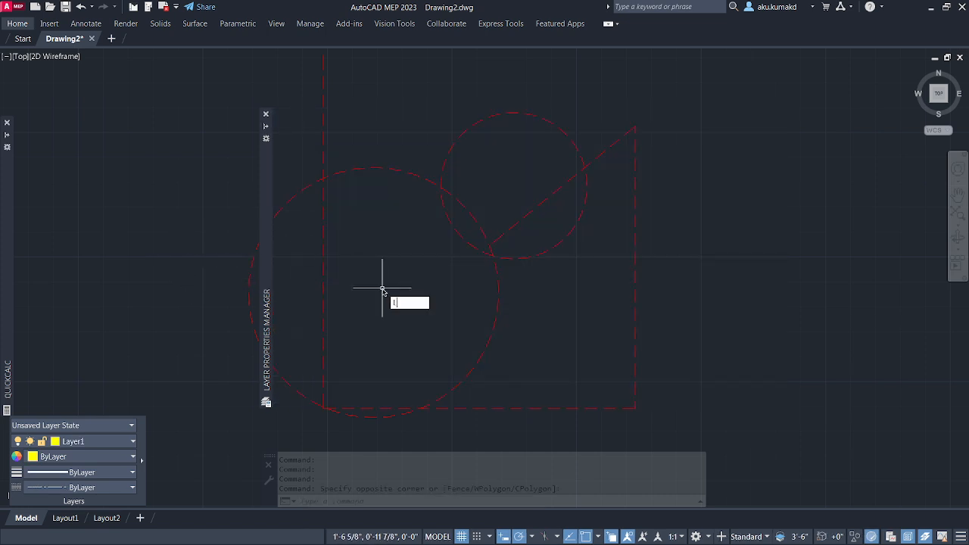
{"action": "key", "text": "Return"}
{"action": "left_click", "coordinate": [382, 288]}
{"action": "left_click", "coordinate": [566, 287]}
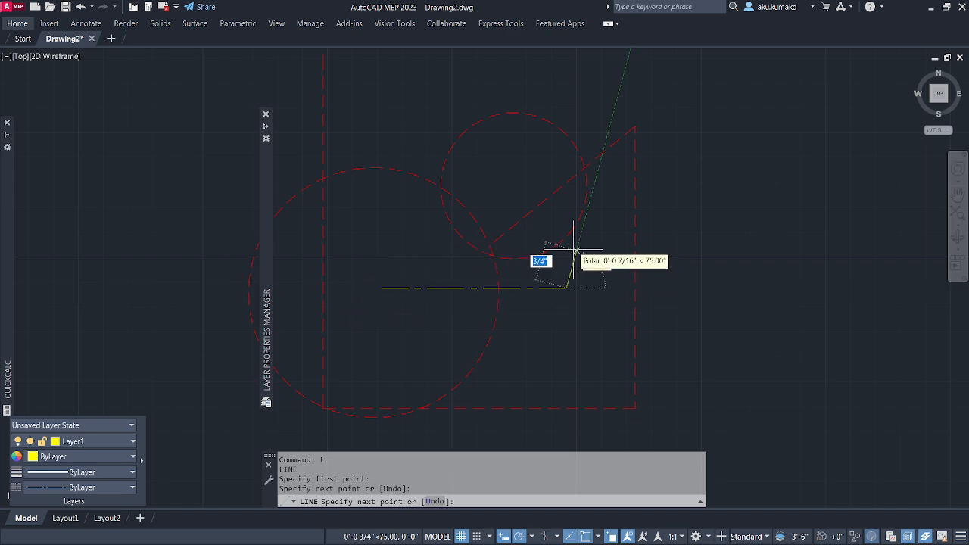
{"action": "left_click", "coordinate": [558, 159]}
{"action": "left_click", "coordinate": [635, 101]}
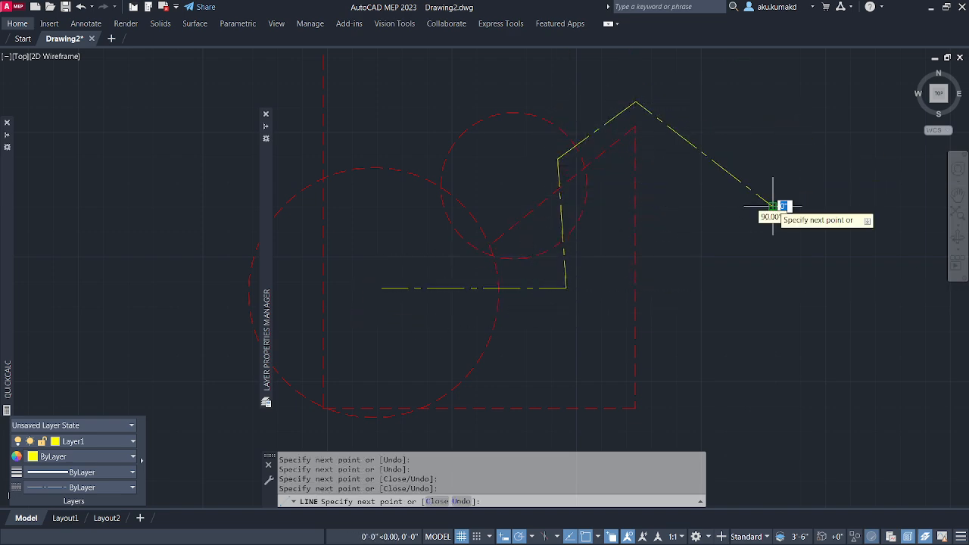
{"action": "left_click", "coordinate": [772, 206]}
{"action": "left_click", "coordinate": [694, 342]}
{"action": "left_click", "coordinate": [559, 385]}
{"action": "left_click", "coordinate": [403, 252]}
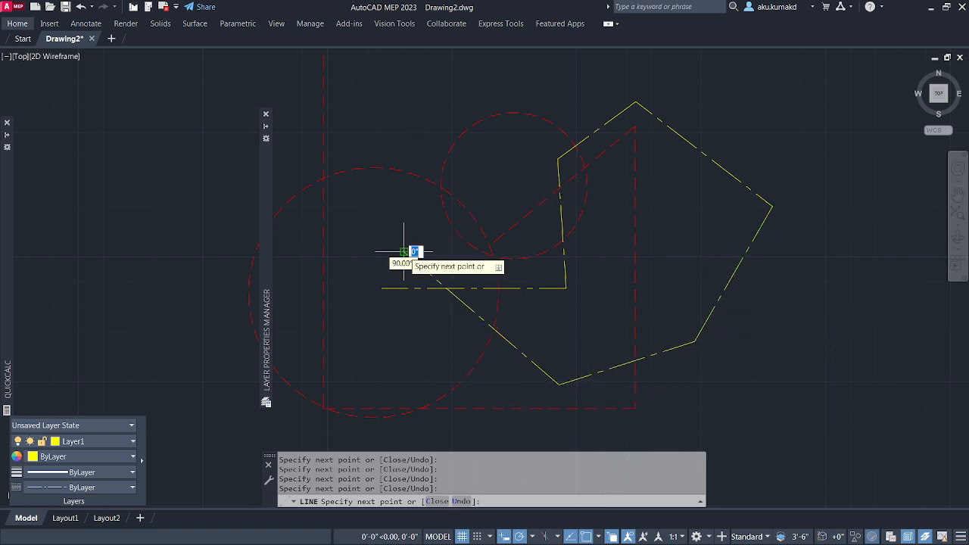
{"action": "key", "text": "Return"}
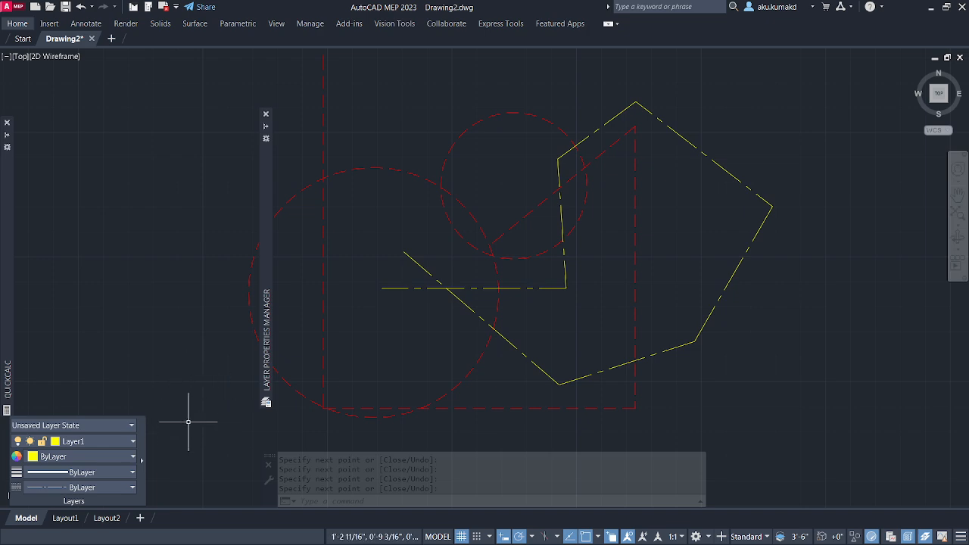
Make MUROS the current layer and draw two connected line segments rising into the large circle and bending down inside it
{"action": "left_click", "coordinate": [122, 445]}
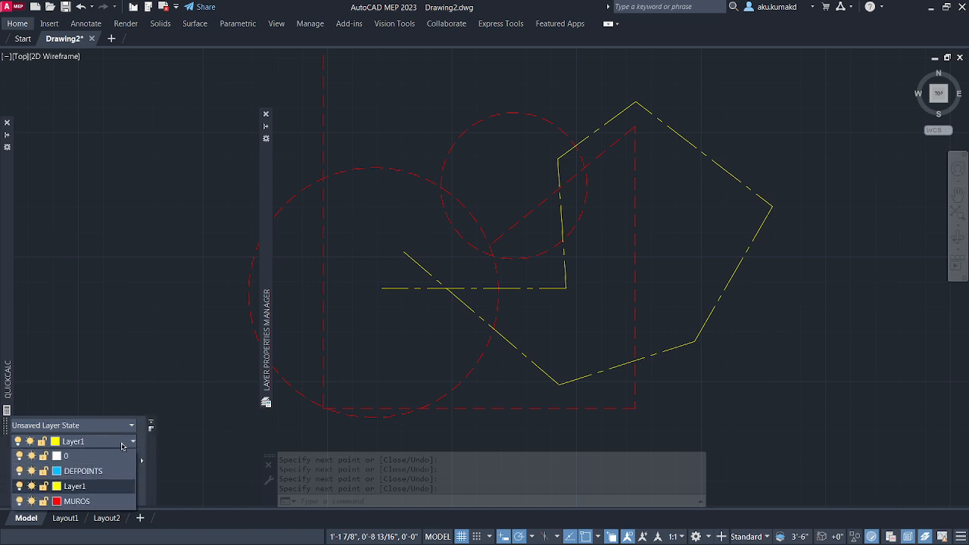
{"action": "left_click", "coordinate": [77, 501]}
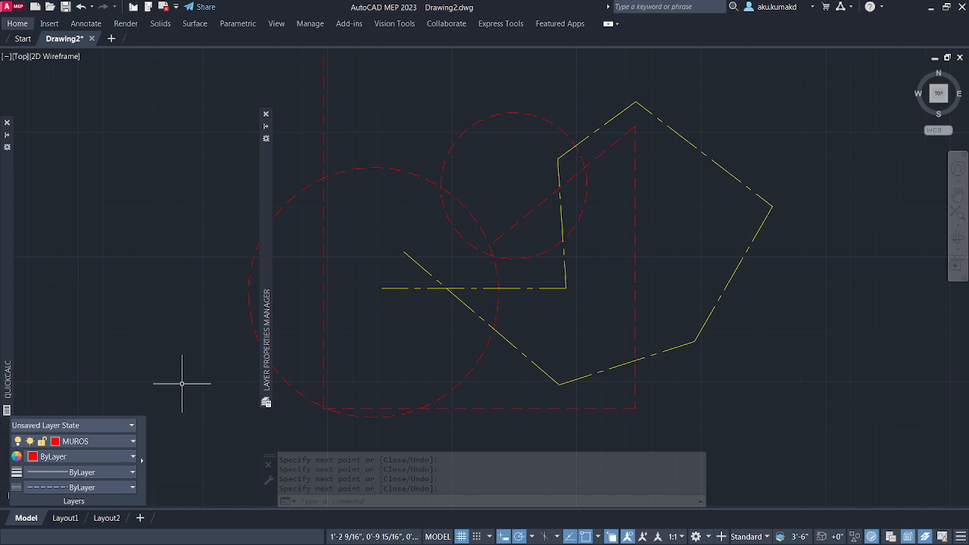
{"action": "type", "text": "l"}
{"action": "key", "text": "Return"}
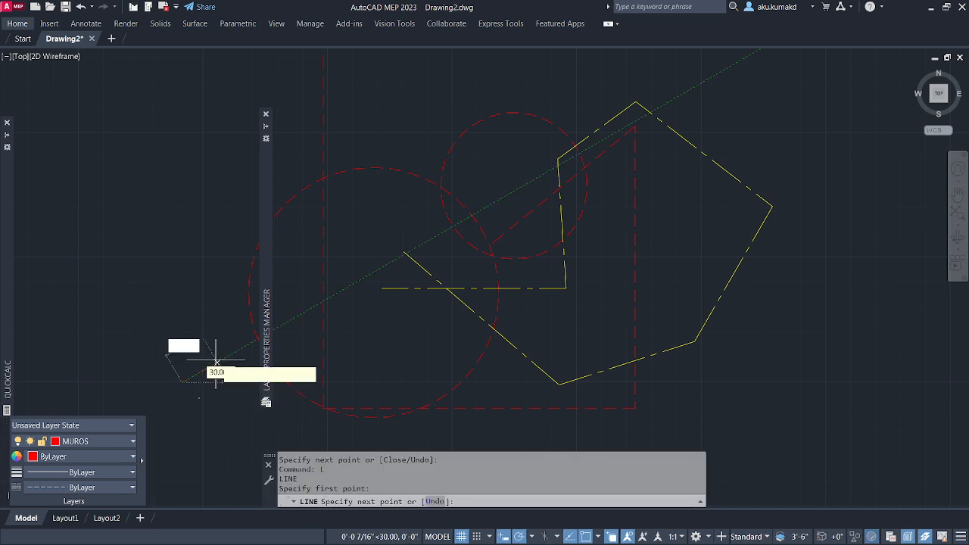
{"action": "left_click", "coordinate": [182, 383]}
{"action": "left_click", "coordinate": [361, 266]}
{"action": "left_click", "coordinate": [397, 303]}
{"action": "key", "text": "Return"}
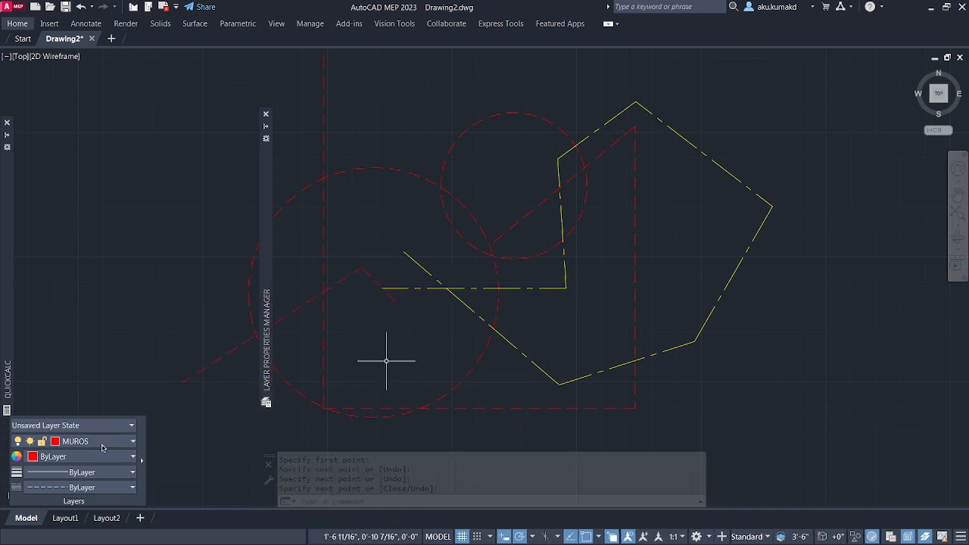
Make Layer1 current and draw three connected line segments inside the large circle, starting with a vertical one about 3 1/2" long
{"action": "left_click", "coordinate": [101, 445]}
{"action": "left_click", "coordinate": [74, 458]}
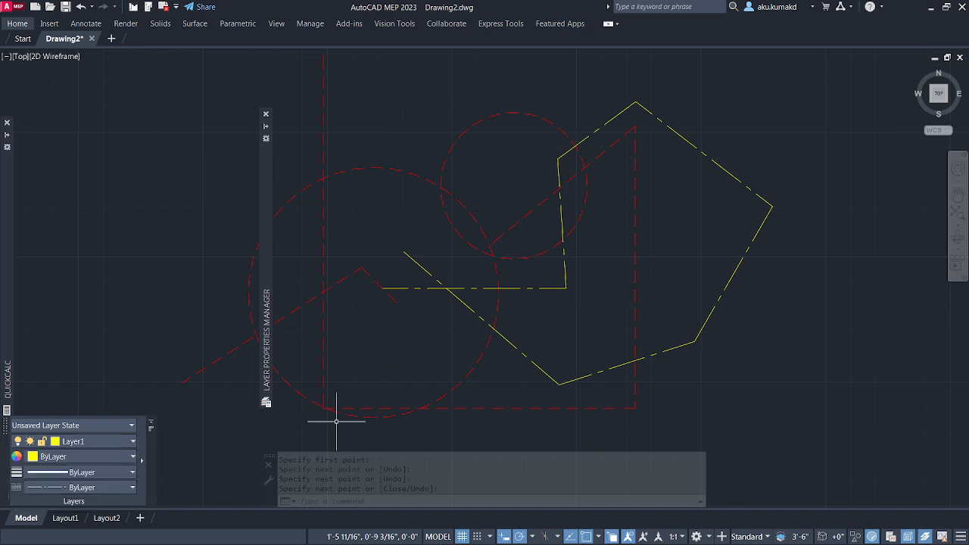
{"action": "type", "text": "l"}
{"action": "key", "text": "Return"}
{"action": "left_click", "coordinate": [344, 376]}
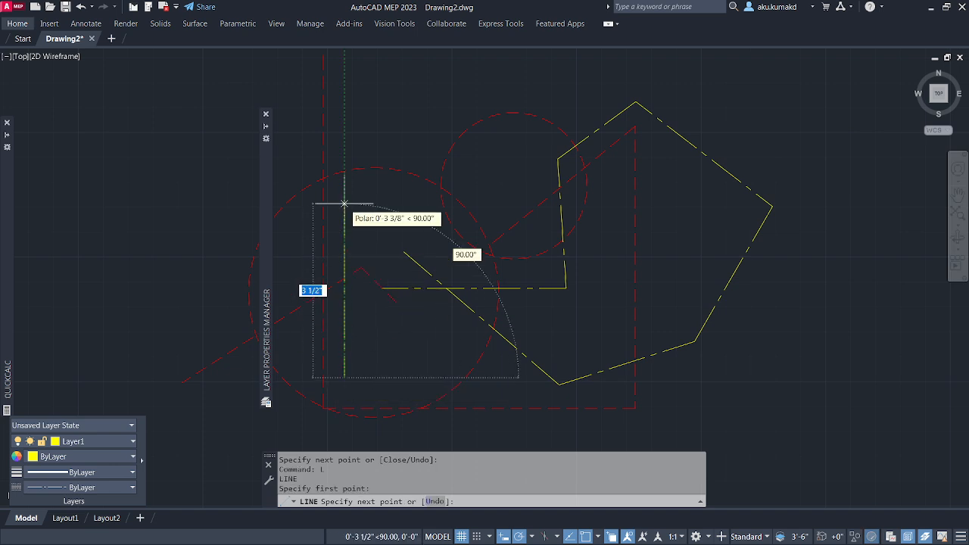
{"action": "left_click", "coordinate": [344, 204]}
{"action": "left_click", "coordinate": [441, 192]}
{"action": "left_click", "coordinate": [426, 347]}
{"action": "key", "text": "Return"}
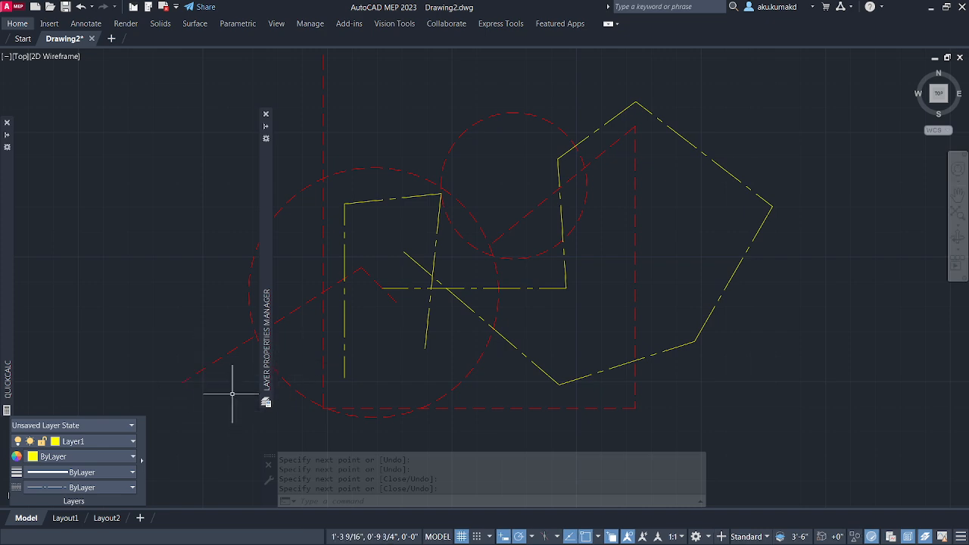
Draw an open chain of five line segments on Layer1 from inside the large circle, rising past the red vertical and dropping steeply
{"action": "type", "text": "l"}
{"action": "key", "text": "Return"}
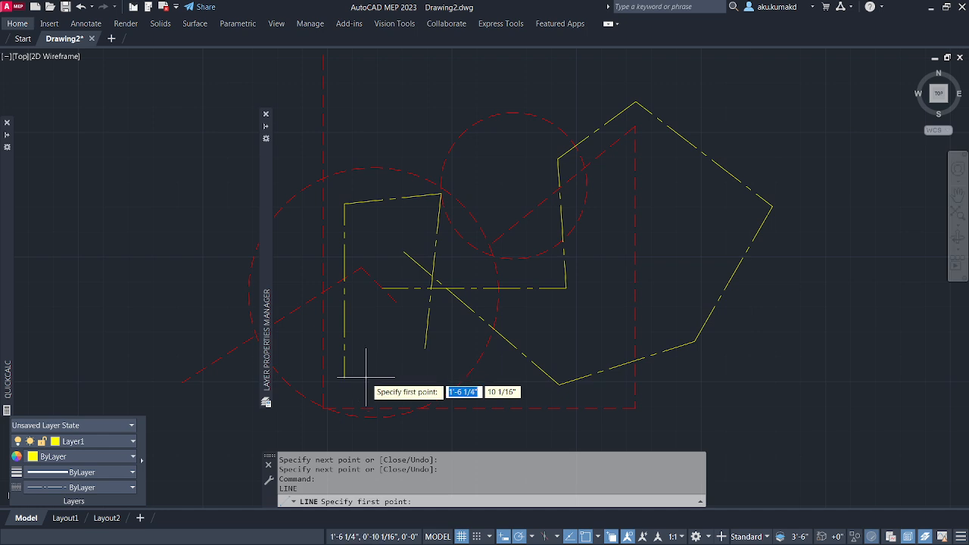
{"action": "left_click", "coordinate": [366, 376]}
{"action": "left_click", "coordinate": [503, 370]}
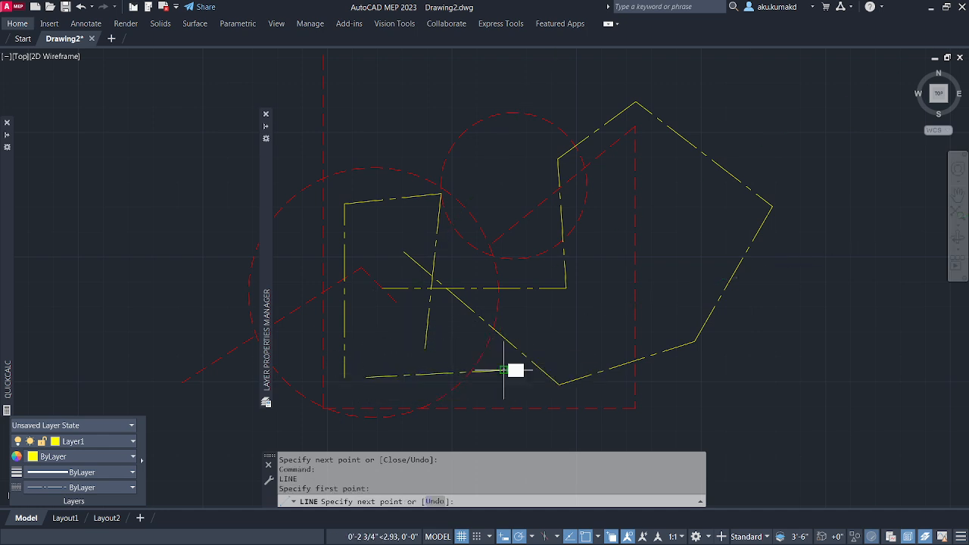
{"action": "left_click", "coordinate": [558, 305]}
{"action": "left_click", "coordinate": [634, 267]}
{"action": "left_click", "coordinate": [690, 236]}
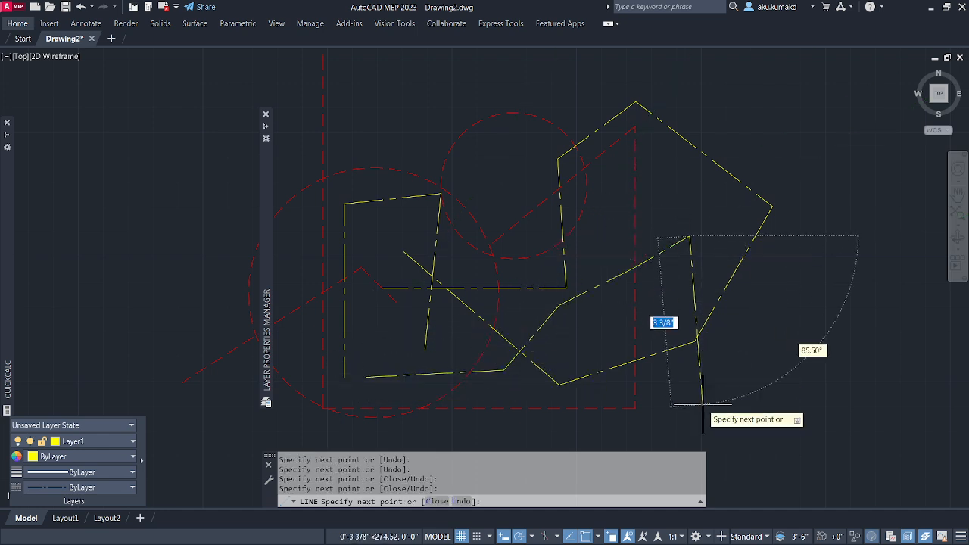
{"action": "left_click", "coordinate": [704, 405]}
{"action": "key", "text": "Return"}
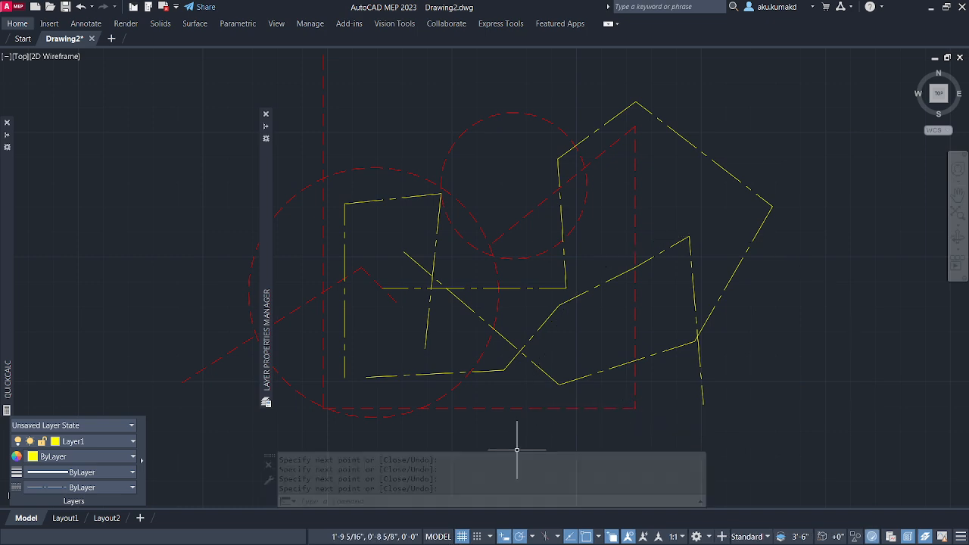
Draw an open five-segment polyline on Layer1, passing over the small circle and ending inside the large circle
{"action": "type", "text": "pl"}
{"action": "key", "text": "Return"}
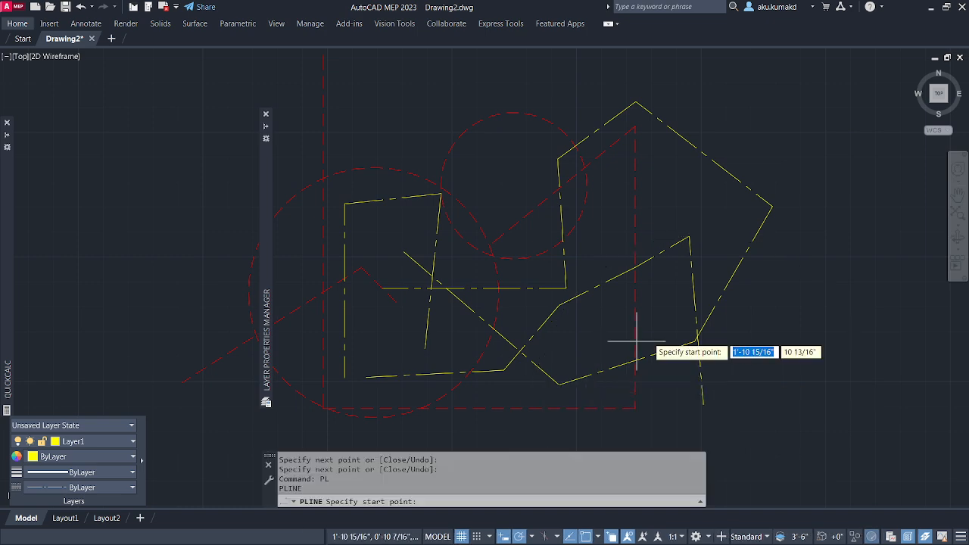
{"action": "left_click", "coordinate": [756, 326]}
{"action": "left_click", "coordinate": [666, 167]}
{"action": "left_click", "coordinate": [492, 159]}
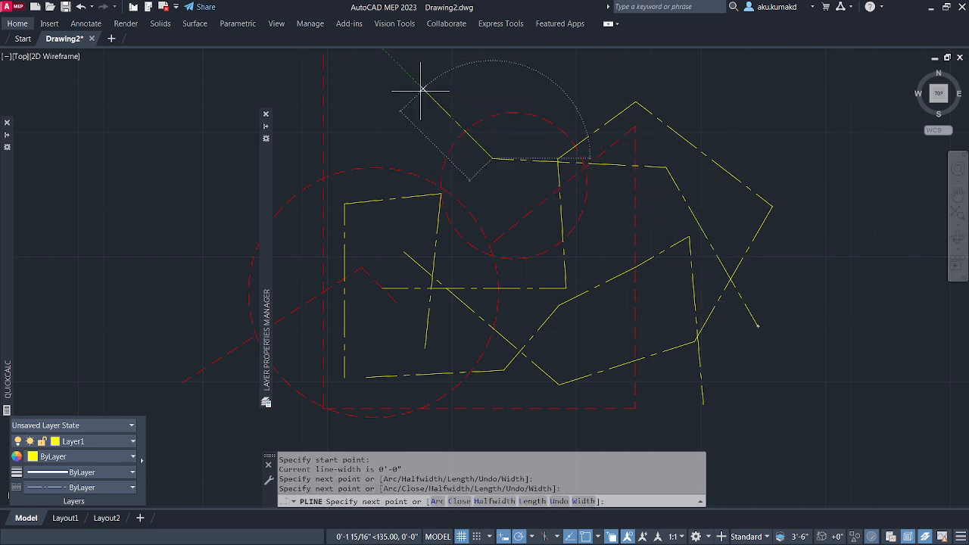
{"action": "left_click", "coordinate": [421, 90]}
{"action": "left_click", "coordinate": [362, 244]}
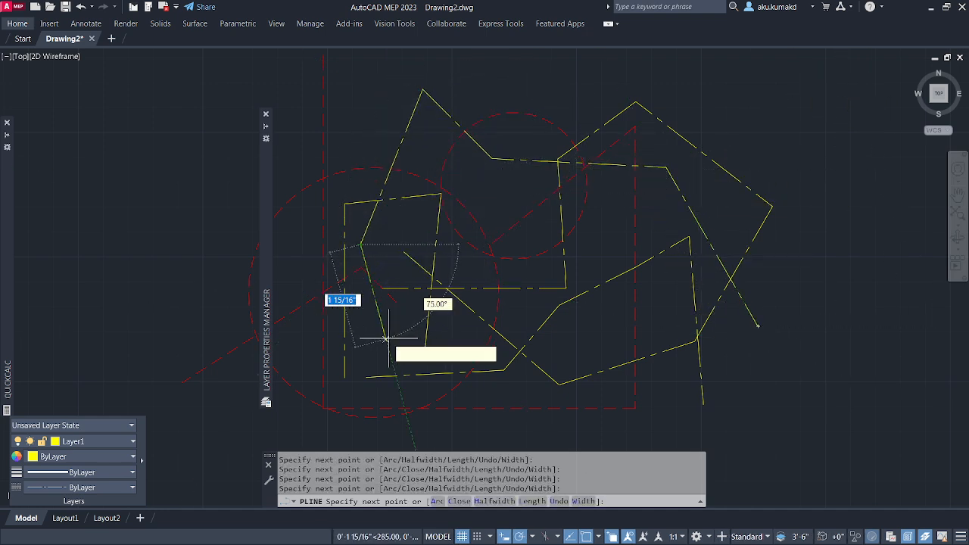
{"action": "left_click", "coordinate": [386, 338]}
{"action": "key", "text": "Return"}
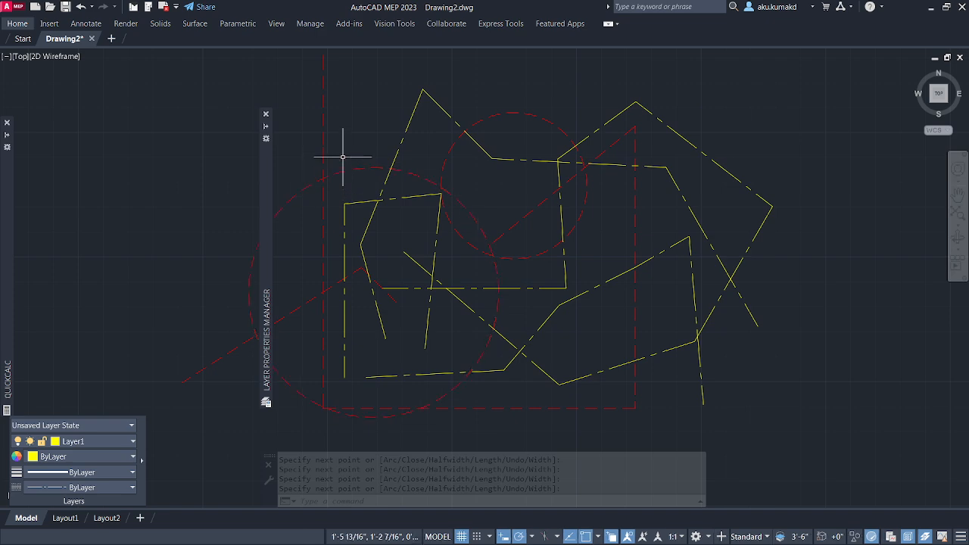
Move the five-segment polyline to the MUROS layer and clear the selection
{"action": "left_click", "coordinate": [415, 136]}
{"action": "left_click", "coordinate": [379, 117]}
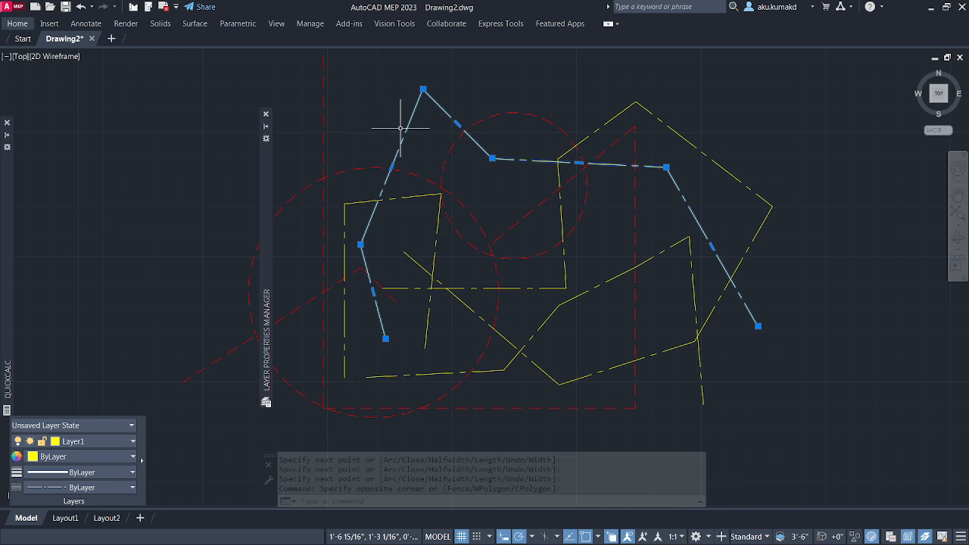
{"action": "left_click", "coordinate": [106, 445]}
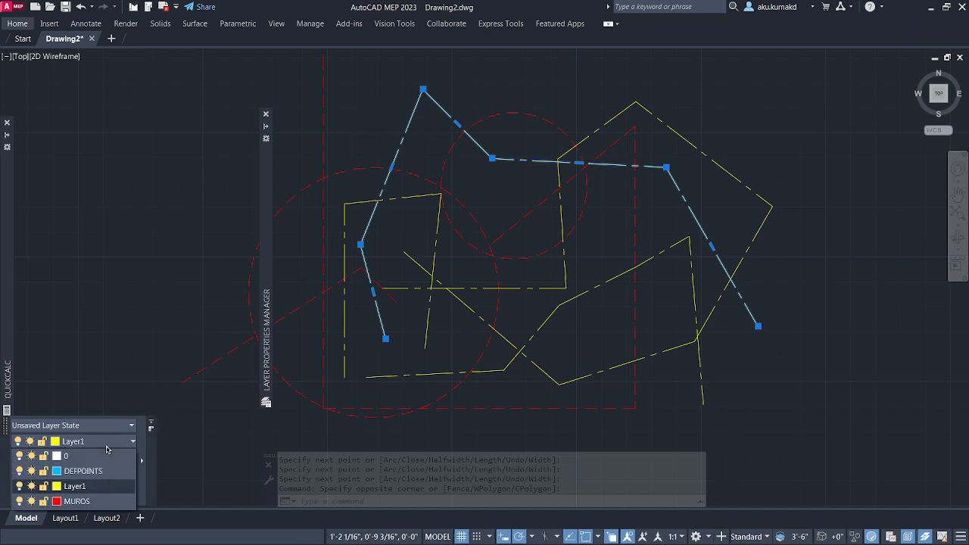
{"action": "left_click", "coordinate": [94, 501]}
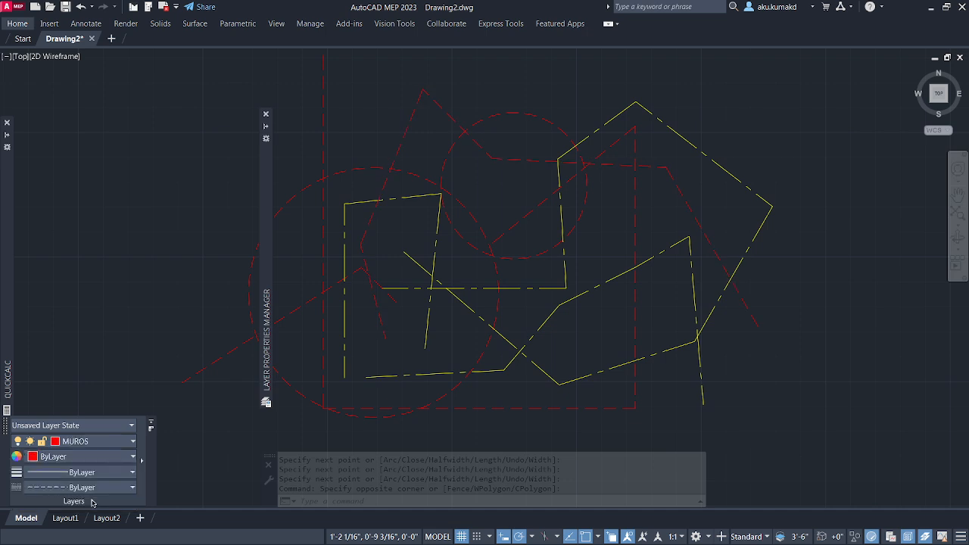
{"action": "left_click", "coordinate": [432, 99]}
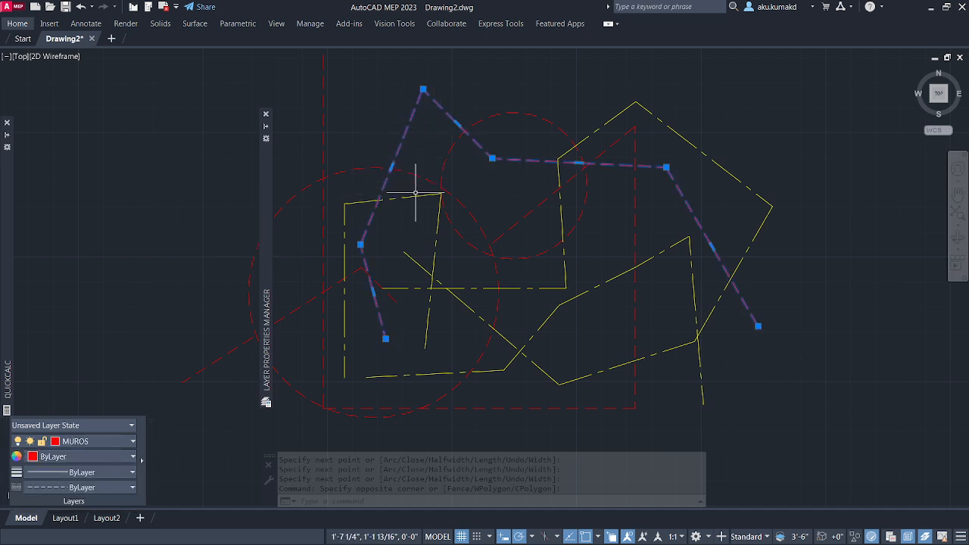
{"action": "key", "text": "Escape"}
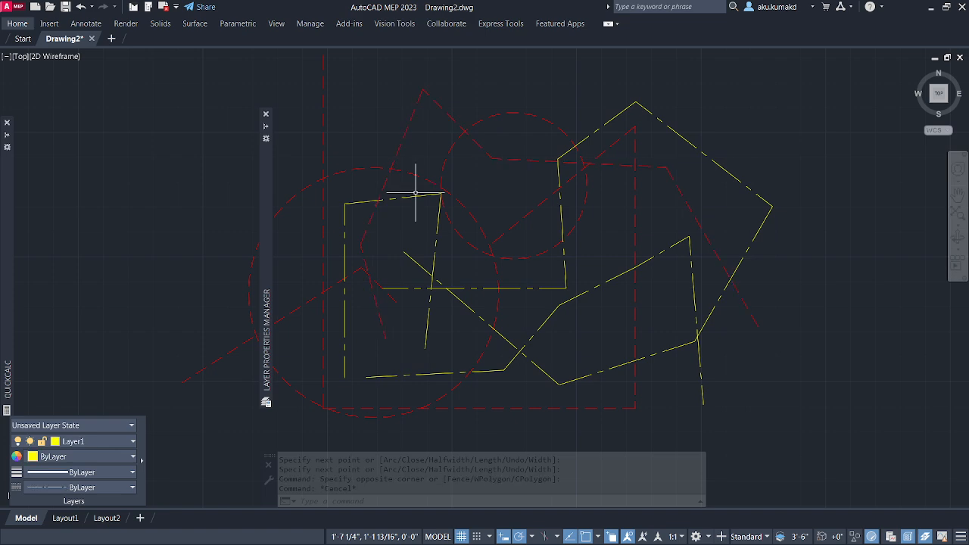
Run LAYMCH to match the polyline to the yellow layer, using a yellow line as the destination object
{"action": "type", "text": "LAYMC"}
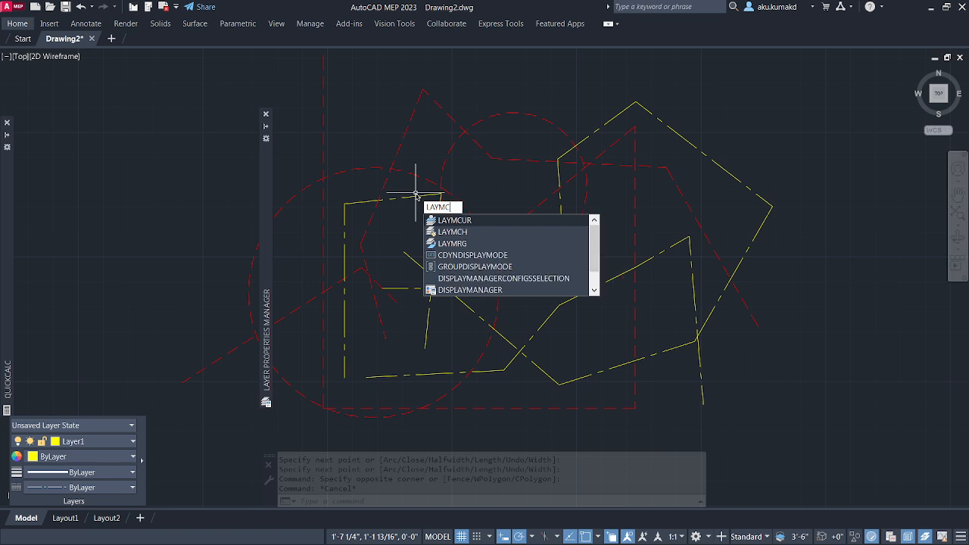
{"action": "type", "text": "H"}
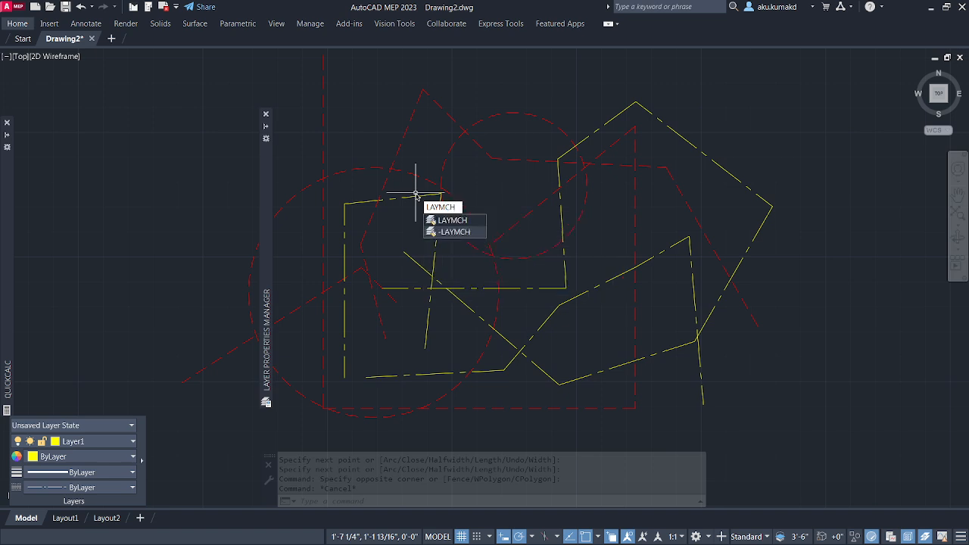
{"action": "key", "text": "Return"}
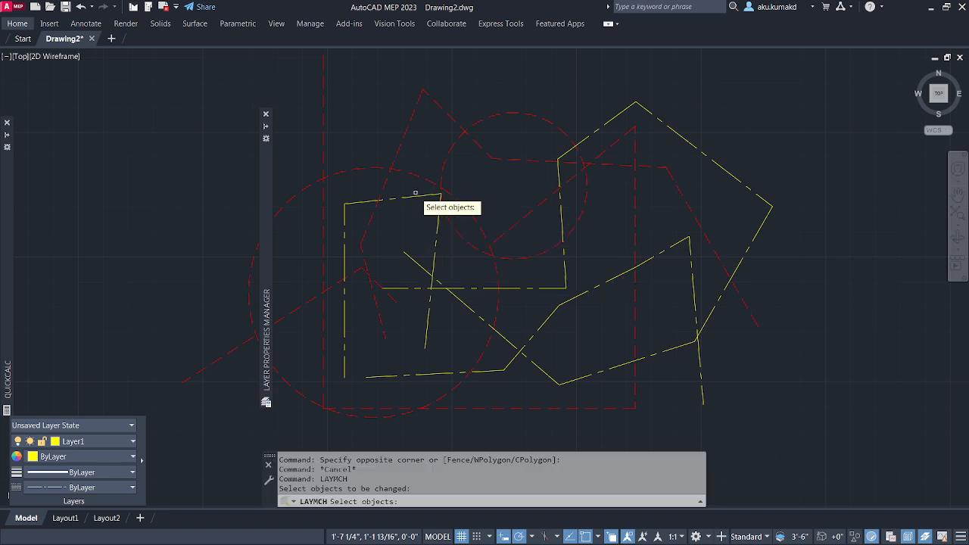
{"action": "left_click", "coordinate": [407, 124]}
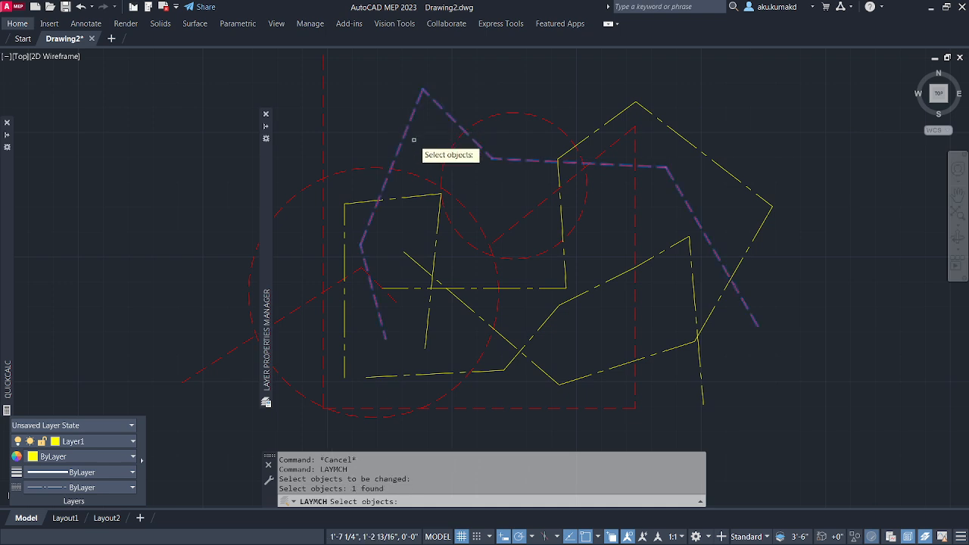
{"action": "key", "text": "Return"}
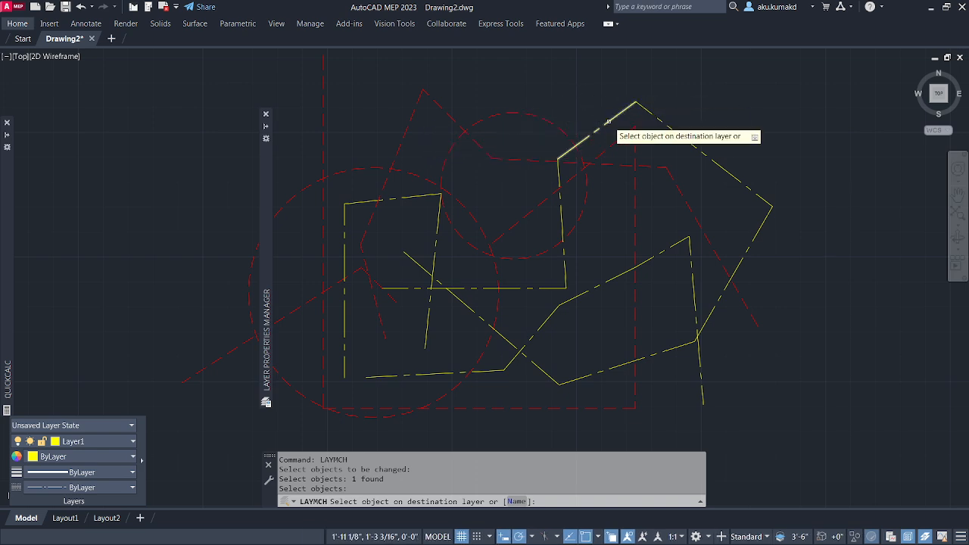
{"action": "left_click", "coordinate": [605, 121]}
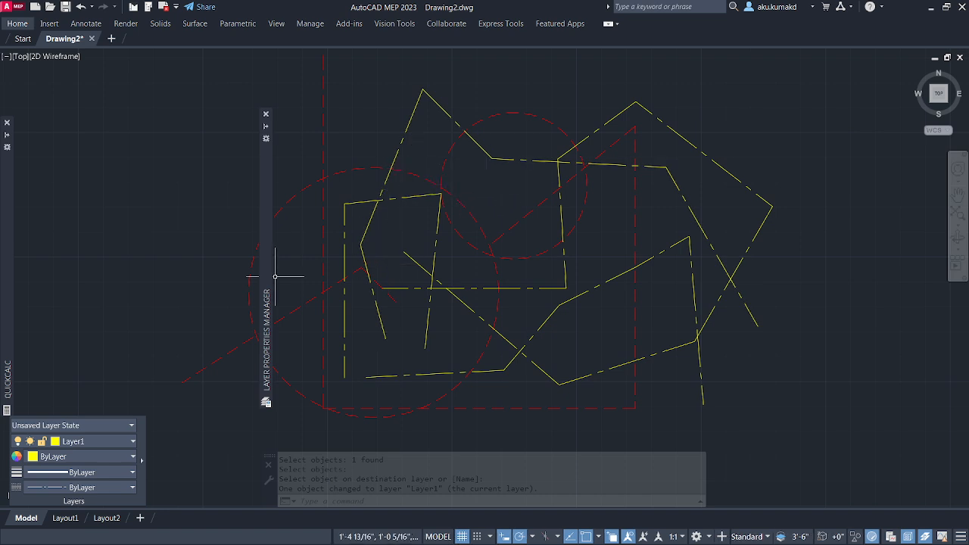
Match the polyline to the MUROS layer with LAYMCH, using the large red circle as the destination object
{"action": "left_click", "coordinate": [98, 441]}
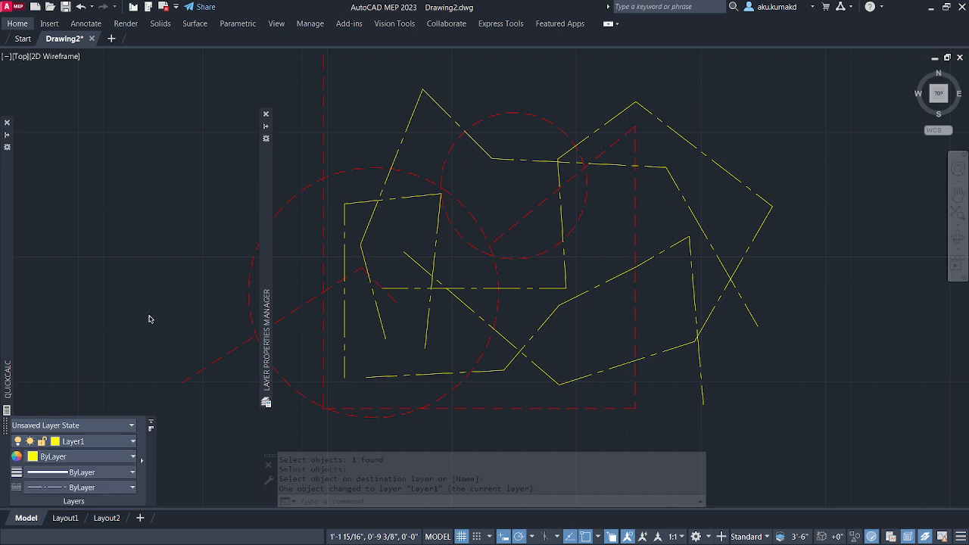
{"action": "key", "text": "Return"}
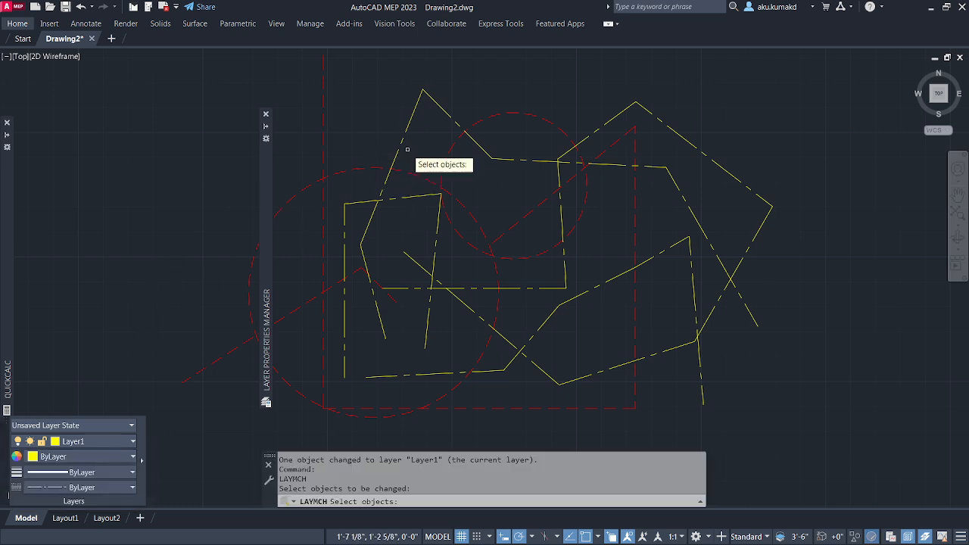
{"action": "left_click", "coordinate": [400, 145]}
{"action": "key", "text": "Return"}
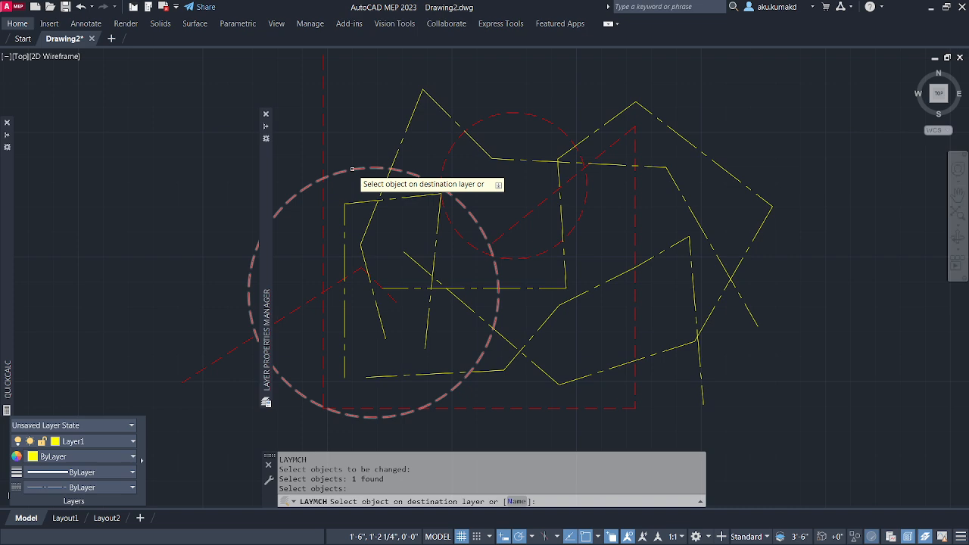
{"action": "left_click", "coordinate": [353, 168]}
Repeat LAYMCH to return the polyline to Layer1, using the yellow segment above the small circle as the destination object
{"action": "key", "text": "Return"}
{"action": "left_click", "coordinate": [399, 139]}
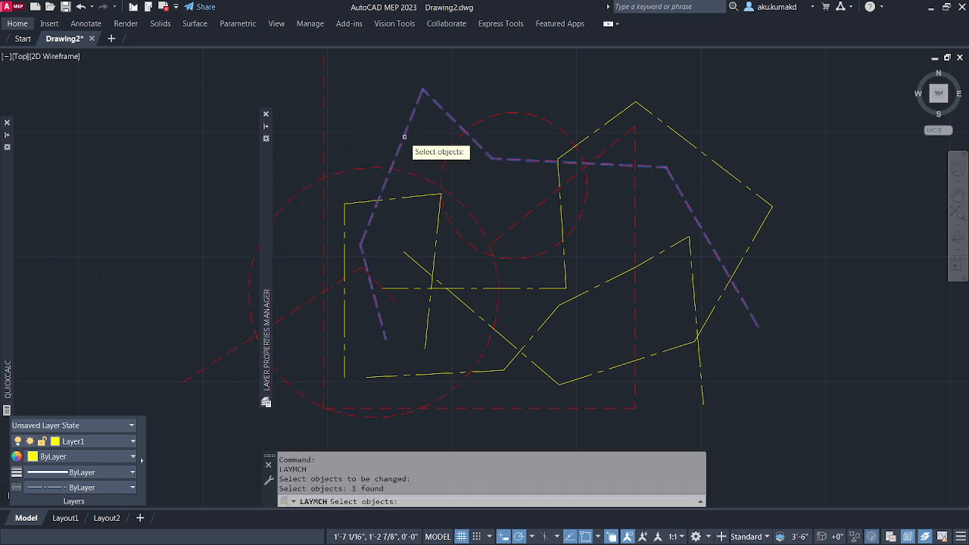
{"action": "key", "text": "Return"}
{"action": "left_click", "coordinate": [611, 121]}
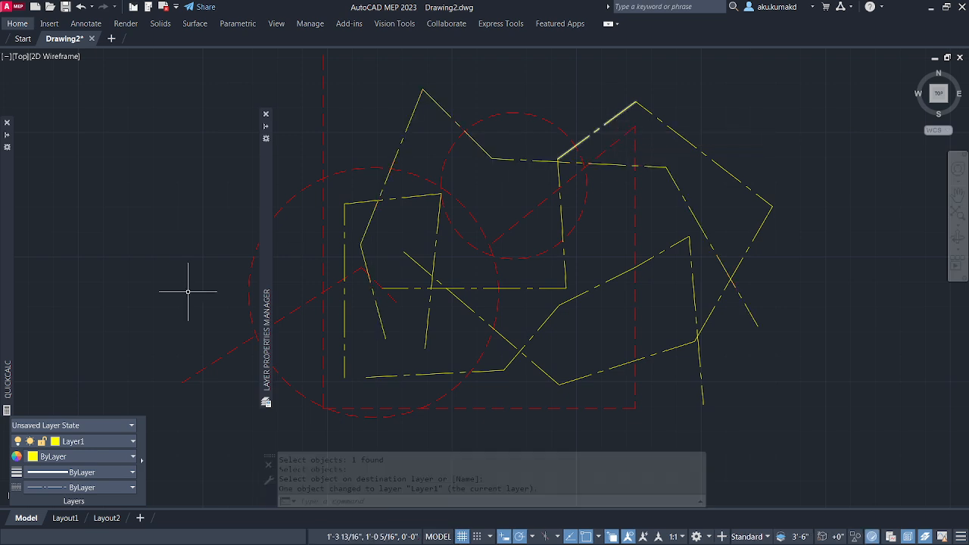
{"action": "left_click", "coordinate": [91, 442]}
{"action": "left_click", "coordinate": [90, 442]}
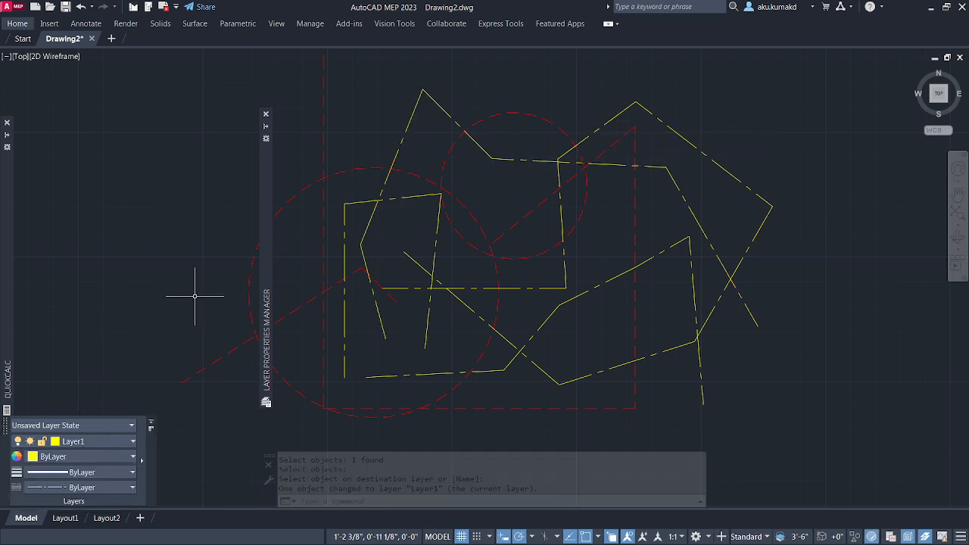
Shift the Layer Properties Manager aside, and turn the current layer Layer1 off and back on
{"action": "mouse_move", "coordinate": [266, 287]}
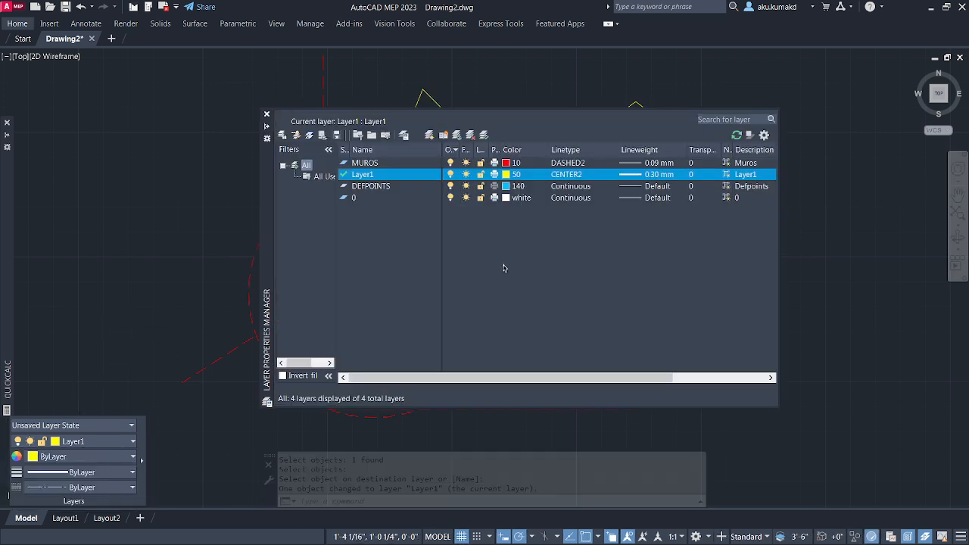
{"action": "mouse_move", "coordinate": [274, 261]}
{"action": "left_mouse_down"}
{"action": "mouse_move", "coordinate": [283, 274]}
{"action": "mouse_move", "coordinate": [392, 296]}
{"action": "mouse_move", "coordinate": [421, 266]}
{"action": "mouse_move", "coordinate": [424, 246]}
{"action": "left_mouse_up"}
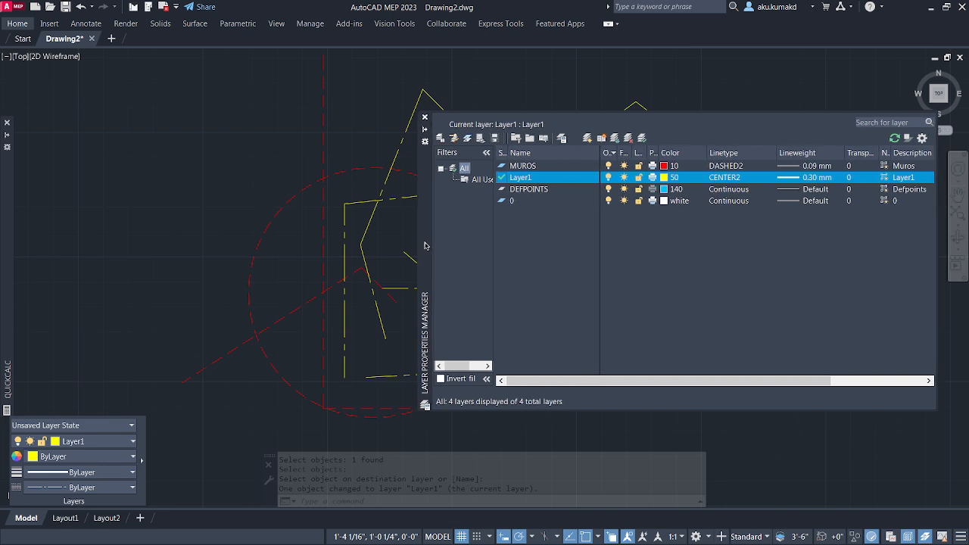
{"action": "left_click", "coordinate": [609, 180]}
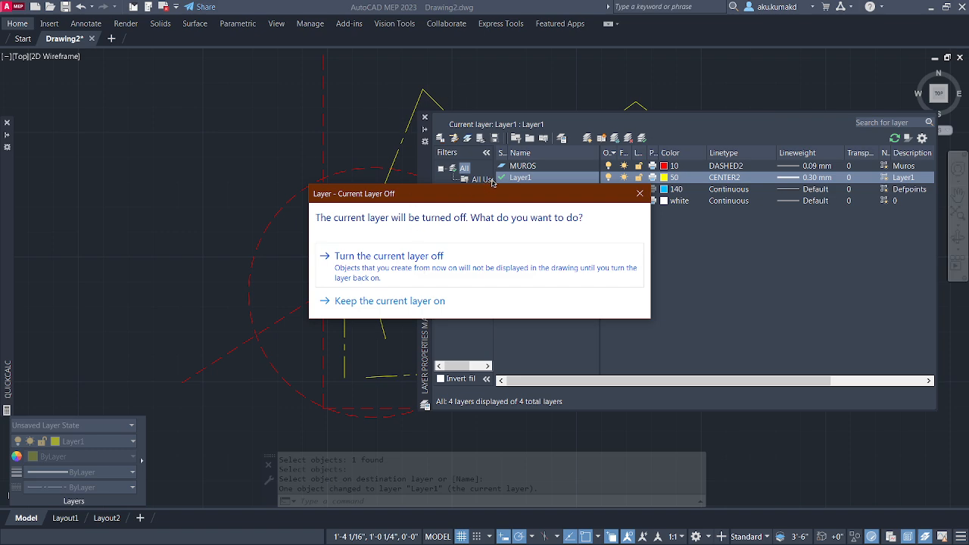
{"action": "left_click", "coordinate": [385, 268]}
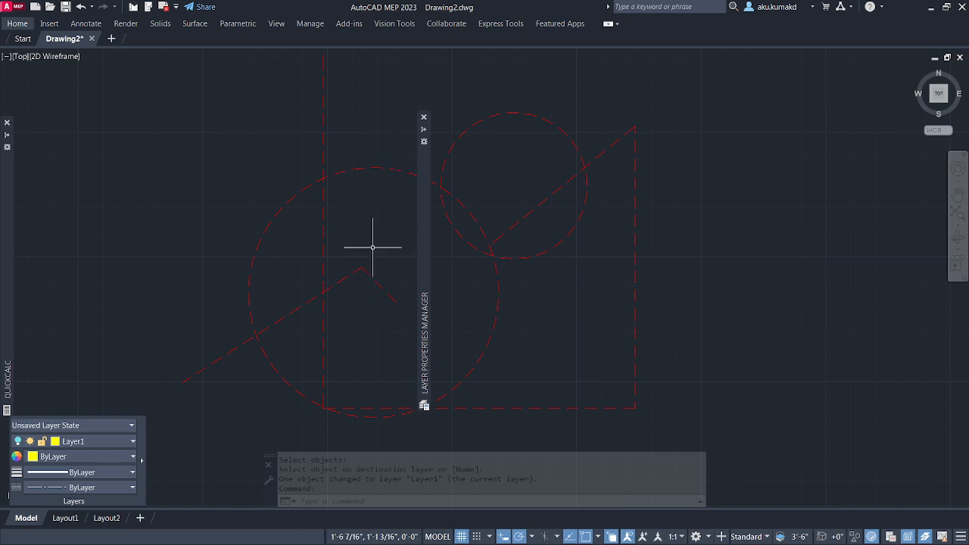
{"action": "mouse_move", "coordinate": [428, 240]}
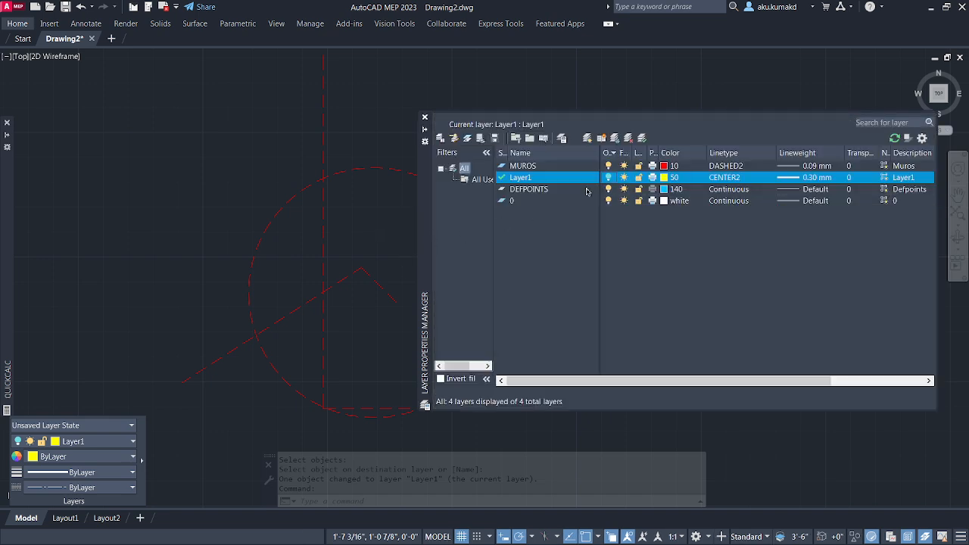
{"action": "left_click", "coordinate": [608, 177]}
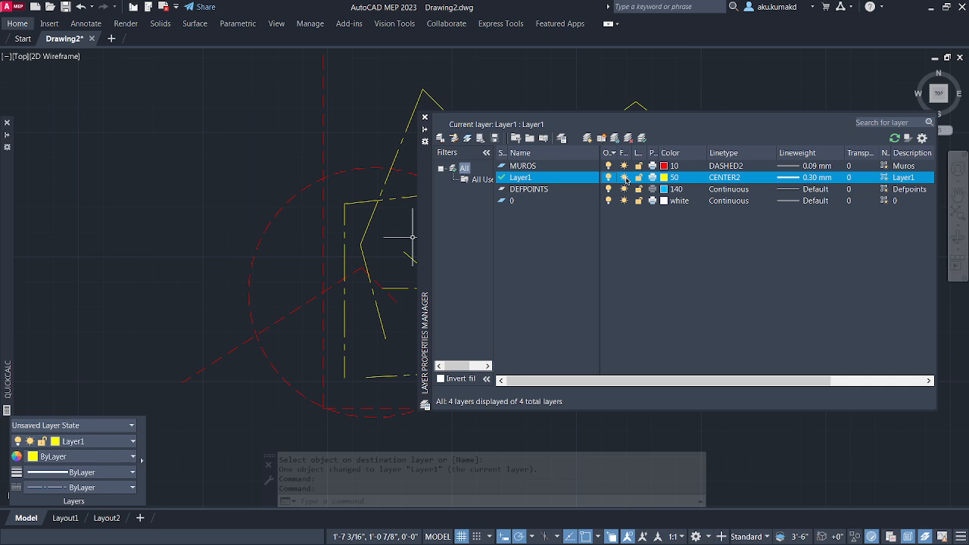
Try to freeze the current layer Layer1, and freeze the MUROS layer instead
{"action": "left_click", "coordinate": [625, 177]}
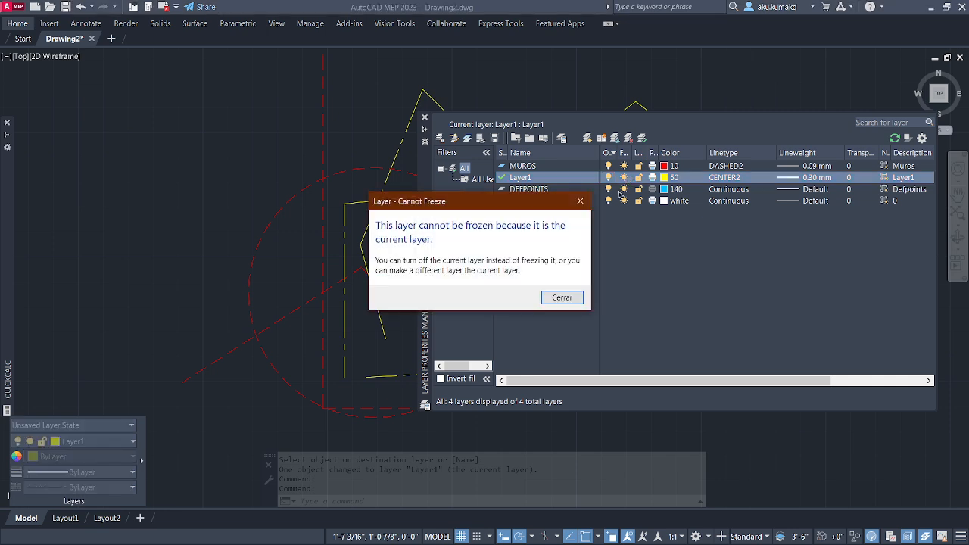
{"action": "left_click", "coordinate": [562, 297]}
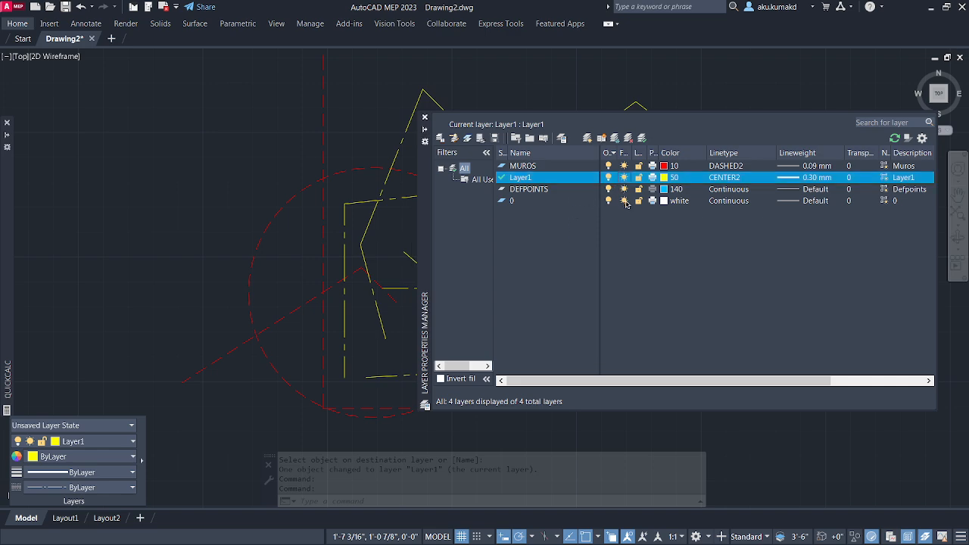
{"action": "left_click", "coordinate": [625, 166]}
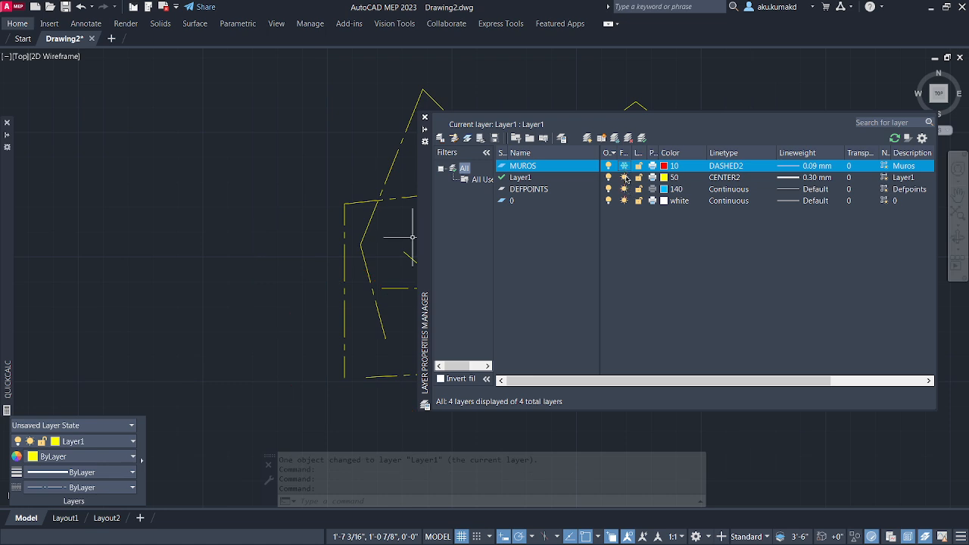
Alternate the MUROS layer between thawed and frozen several times, toggle it off and on once, and leave it on and thawed
{"action": "left_click", "coordinate": [624, 165]}
{"action": "left_click", "coordinate": [624, 166]}
{"action": "left_click", "coordinate": [624, 166]}
{"action": "left_click", "coordinate": [625, 167]}
{"action": "left_click", "coordinate": [623, 165]}
{"action": "left_click", "coordinate": [623, 166]}
{"action": "left_click", "coordinate": [624, 166]}
{"action": "left_click", "coordinate": [608, 166]}
{"action": "left_click", "coordinate": [608, 165]}
{"action": "left_click", "coordinate": [623, 165]}
{"action": "left_click", "coordinate": [624, 166]}
Lock the MUROS layer and erase a crossing selection of red objects plus the two yellow lines forming a corner inside the large circle
{"action": "left_click", "coordinate": [640, 168]}
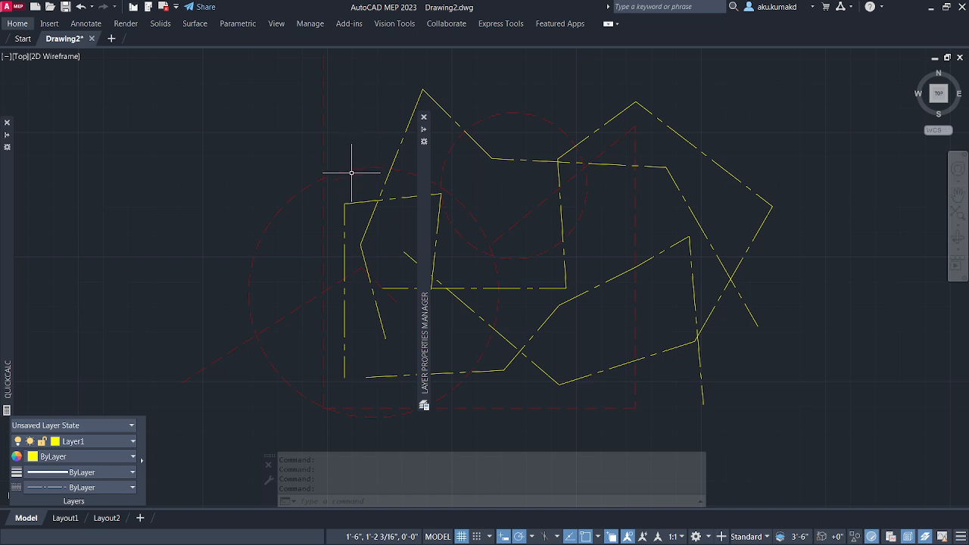
{"action": "left_click", "coordinate": [368, 125]}
{"action": "left_click", "coordinate": [298, 223]}
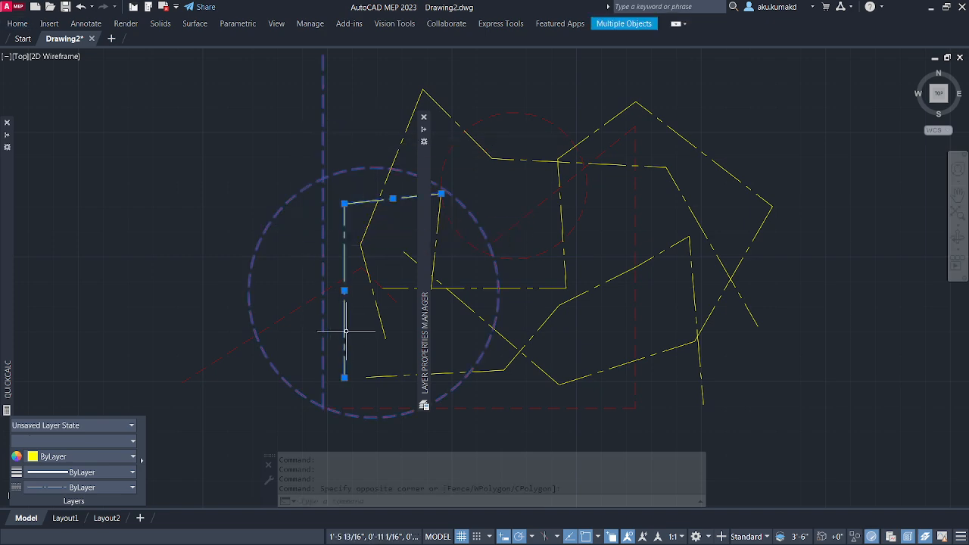
{"action": "left_click", "coordinate": [345, 330]}
{"action": "left_click", "coordinate": [305, 286]}
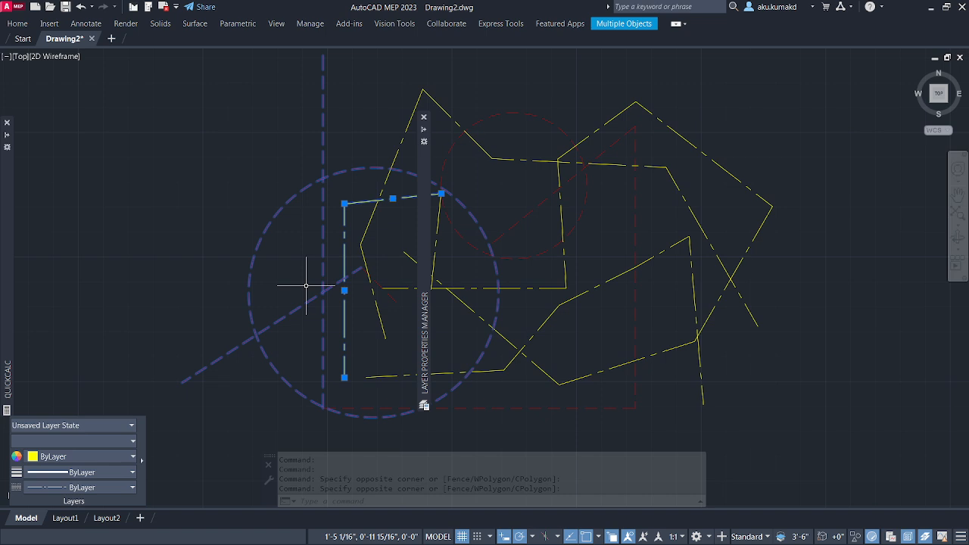
{"action": "key", "text": "Delete"}
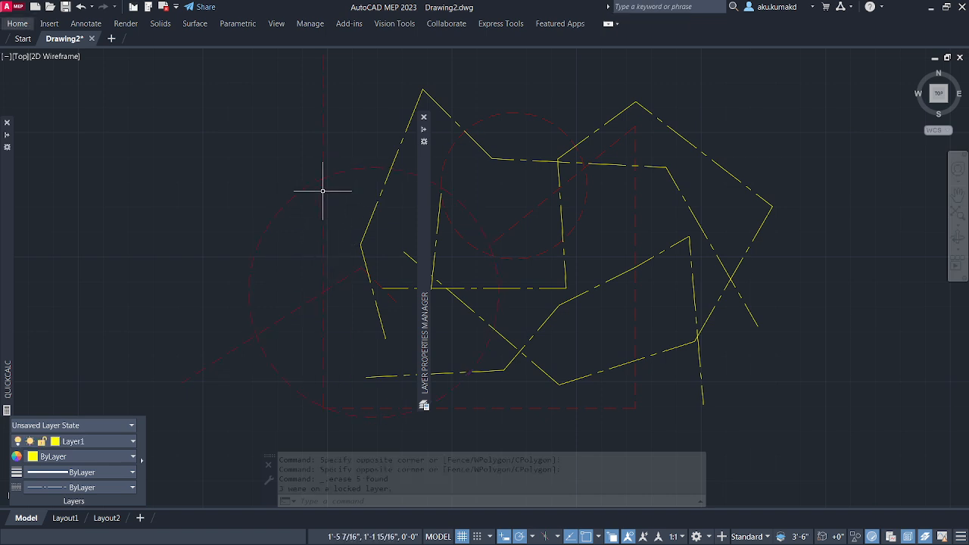
Erase a crossing selection containing the five-segment yellow polyline, the large red circle and the vertical red line
{"action": "left_click", "coordinate": [367, 246]}
{"action": "left_click", "coordinate": [303, 174]}
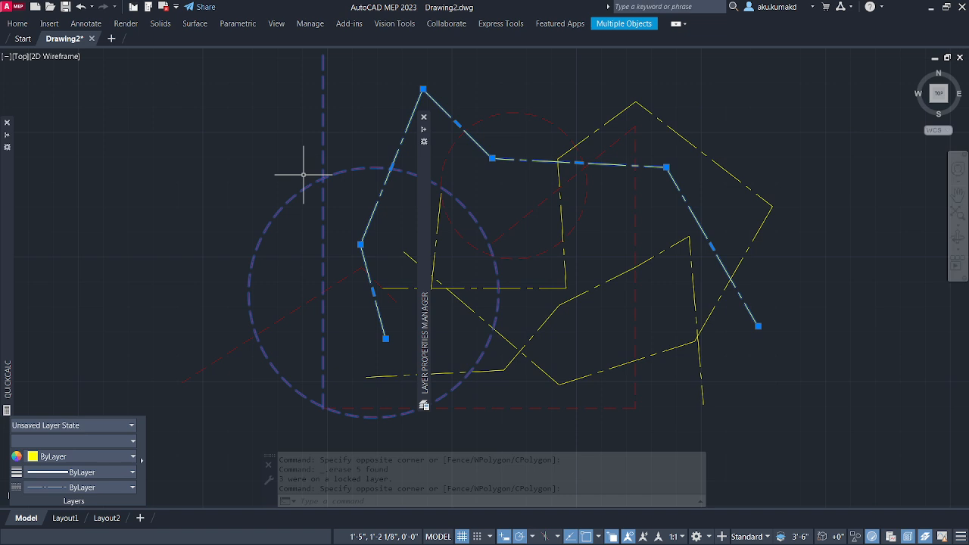
{"action": "key", "text": "Delete"}
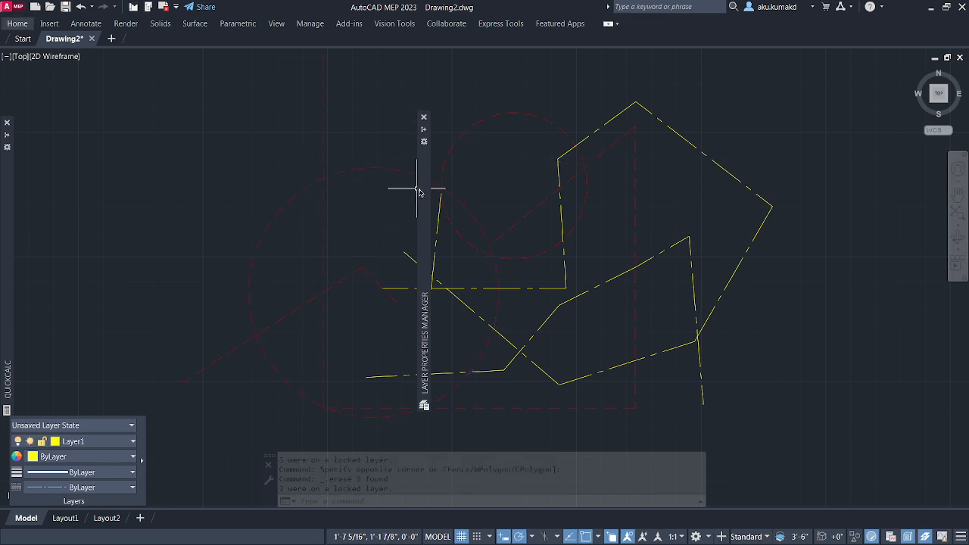
Unlock the MUROS layer, and disable and re-enable its plotting
{"action": "mouse_move", "coordinate": [426, 193]}
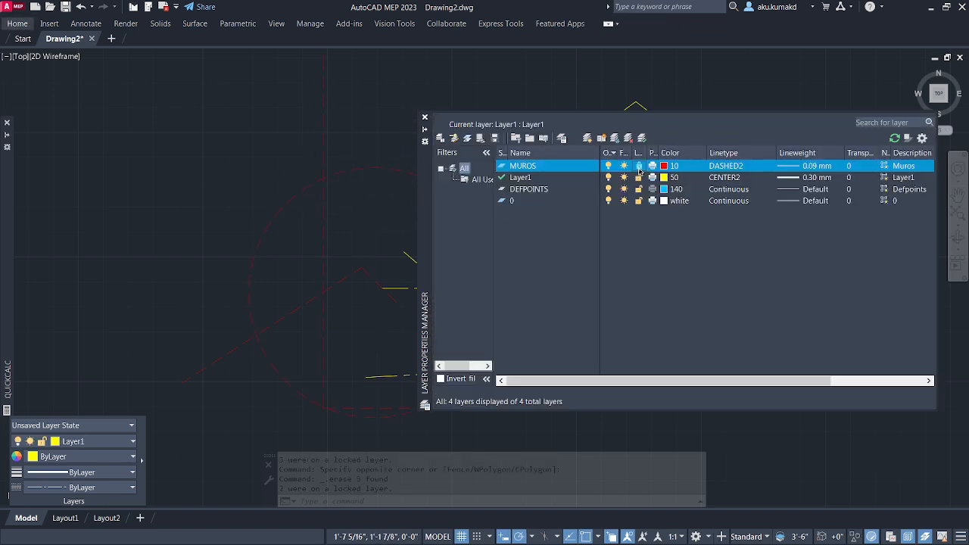
{"action": "left_click", "coordinate": [639, 167]}
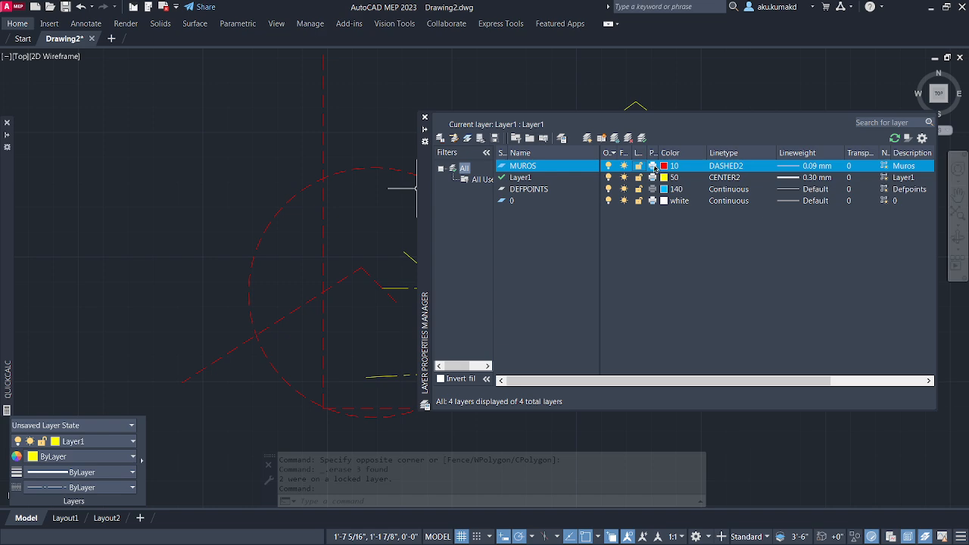
{"action": "left_click", "coordinate": [652, 166]}
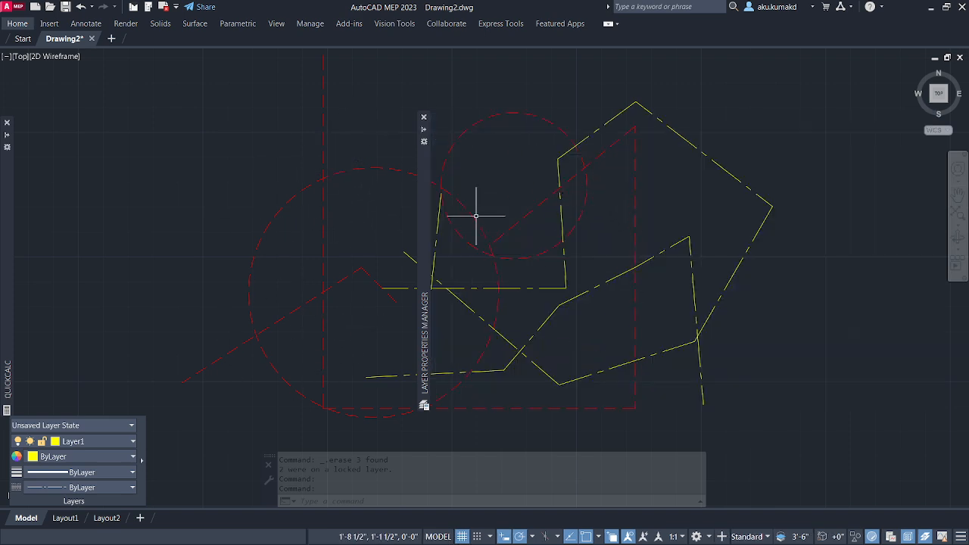
{"action": "mouse_move", "coordinate": [425, 223]}
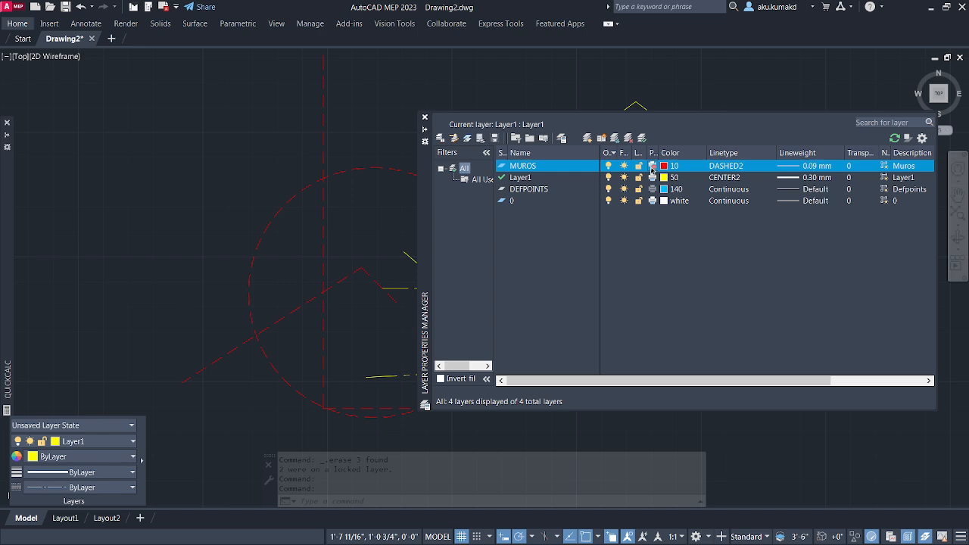
{"action": "left_click", "coordinate": [651, 166]}
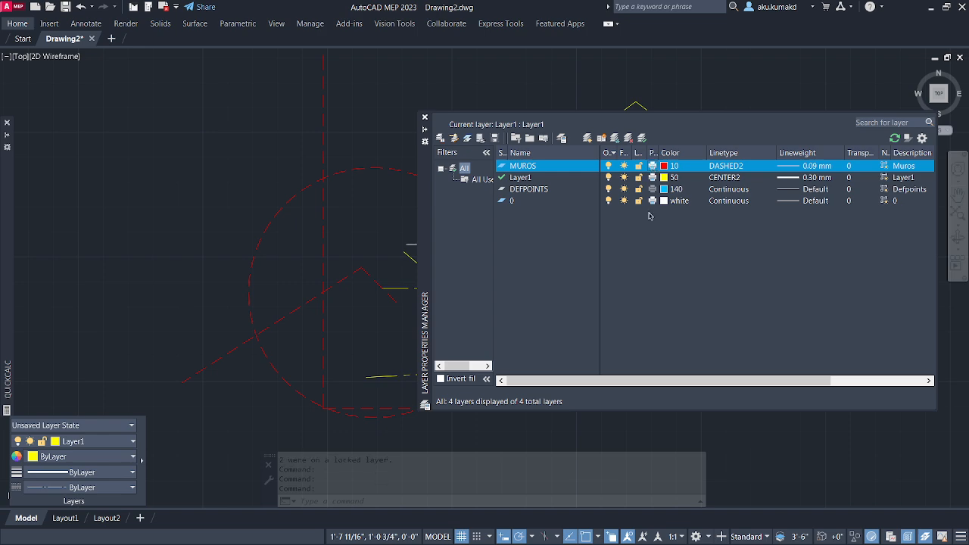